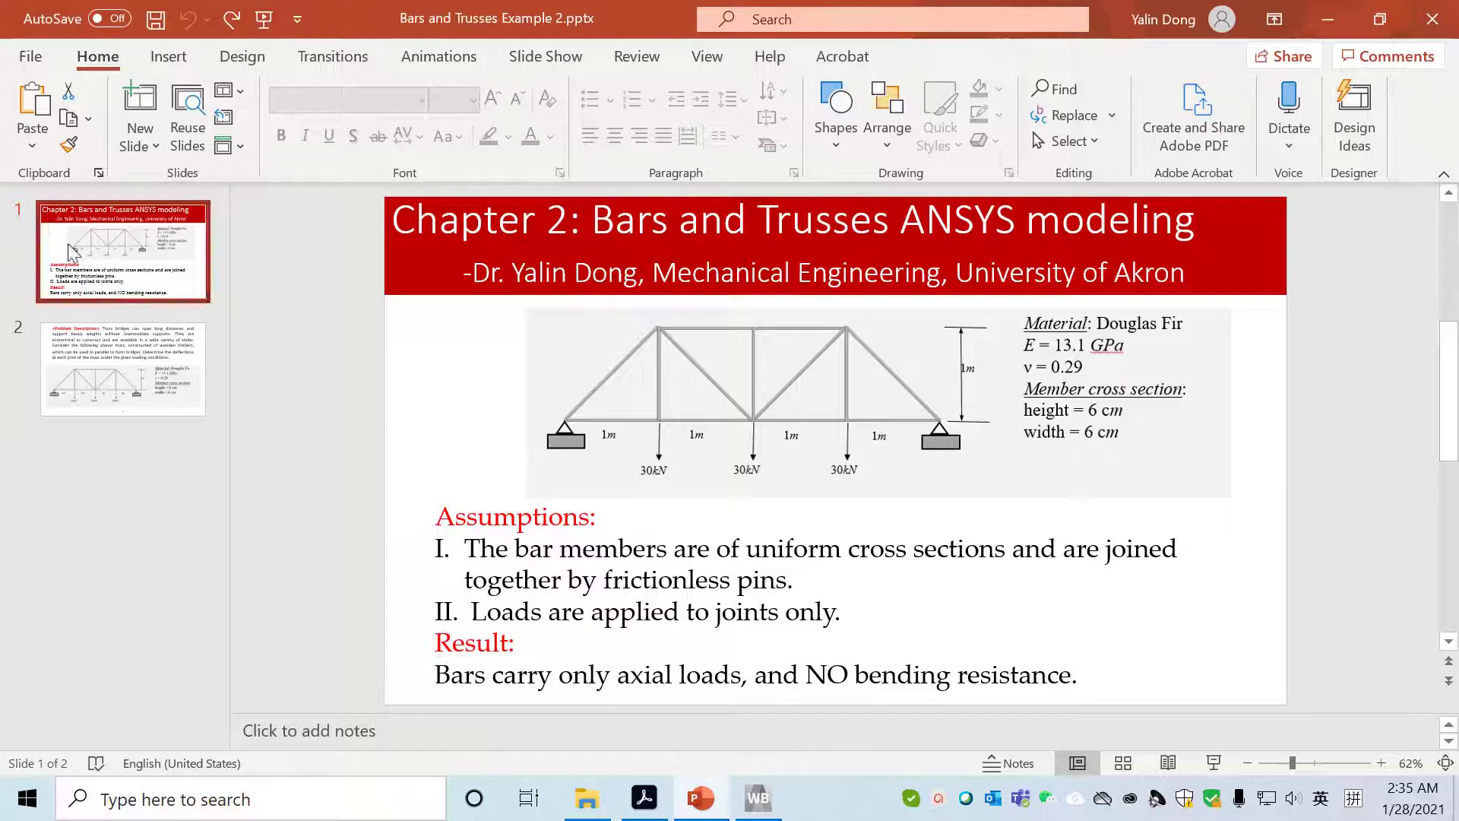
Step: Show slide 2 with the Douglas Fir truss problem: four 1 m bays and three 30 kN loads
left_click(137, 377)
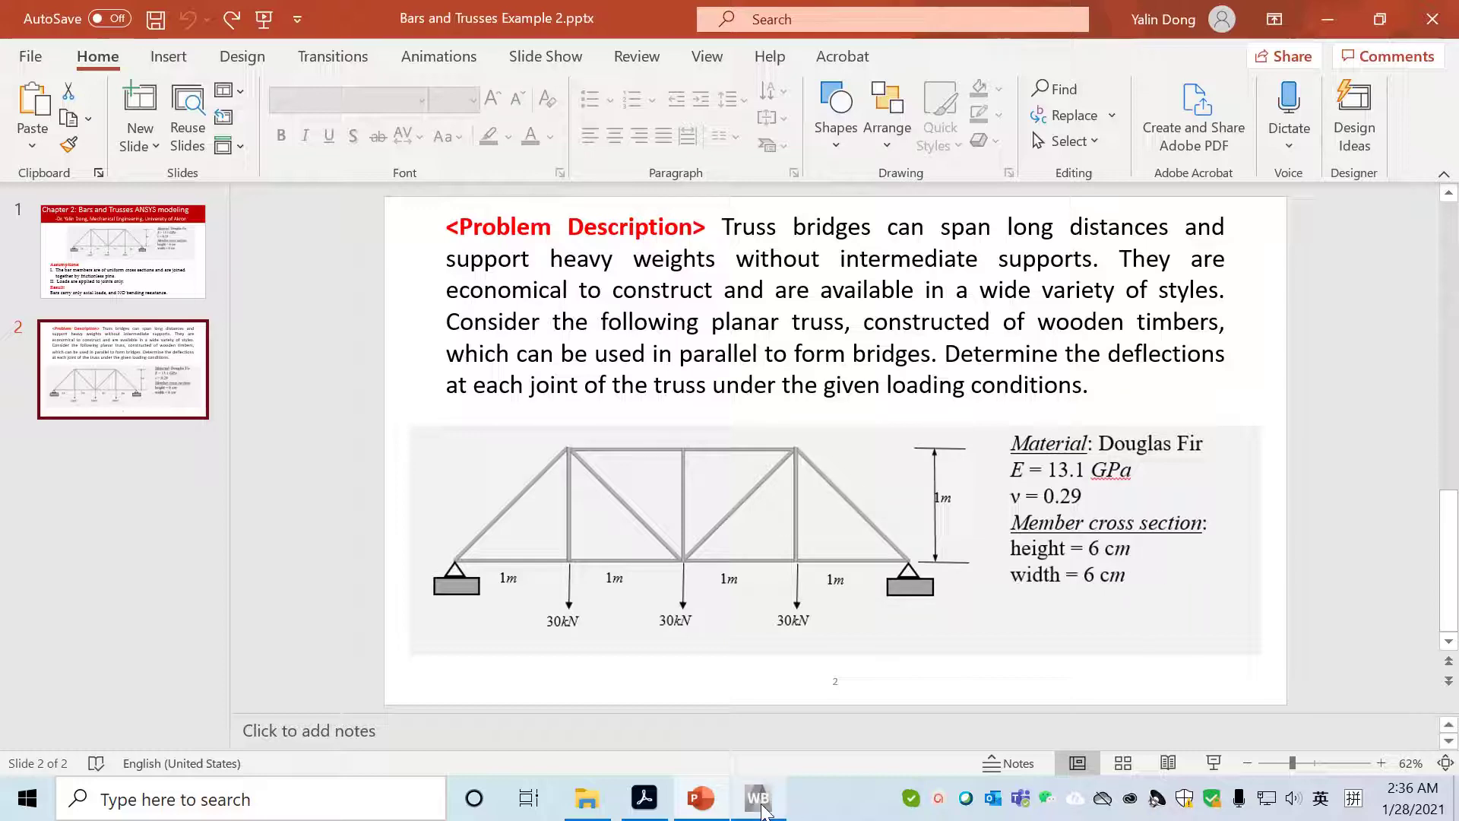
Step: In Workbench, add a Static Structural analysis system and open its Engineering Data
mouse_move(763, 810)
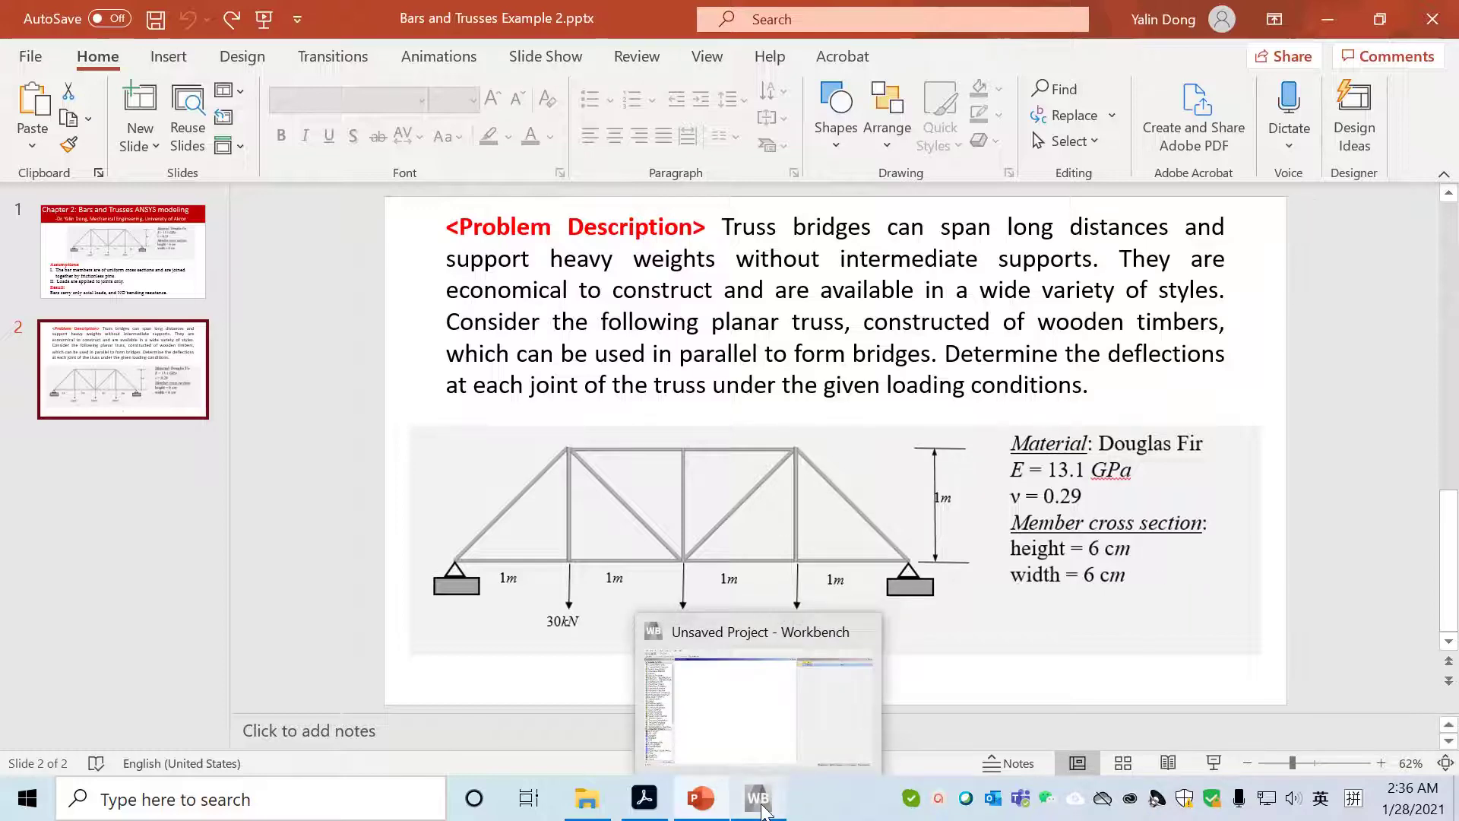
left_click(763, 810)
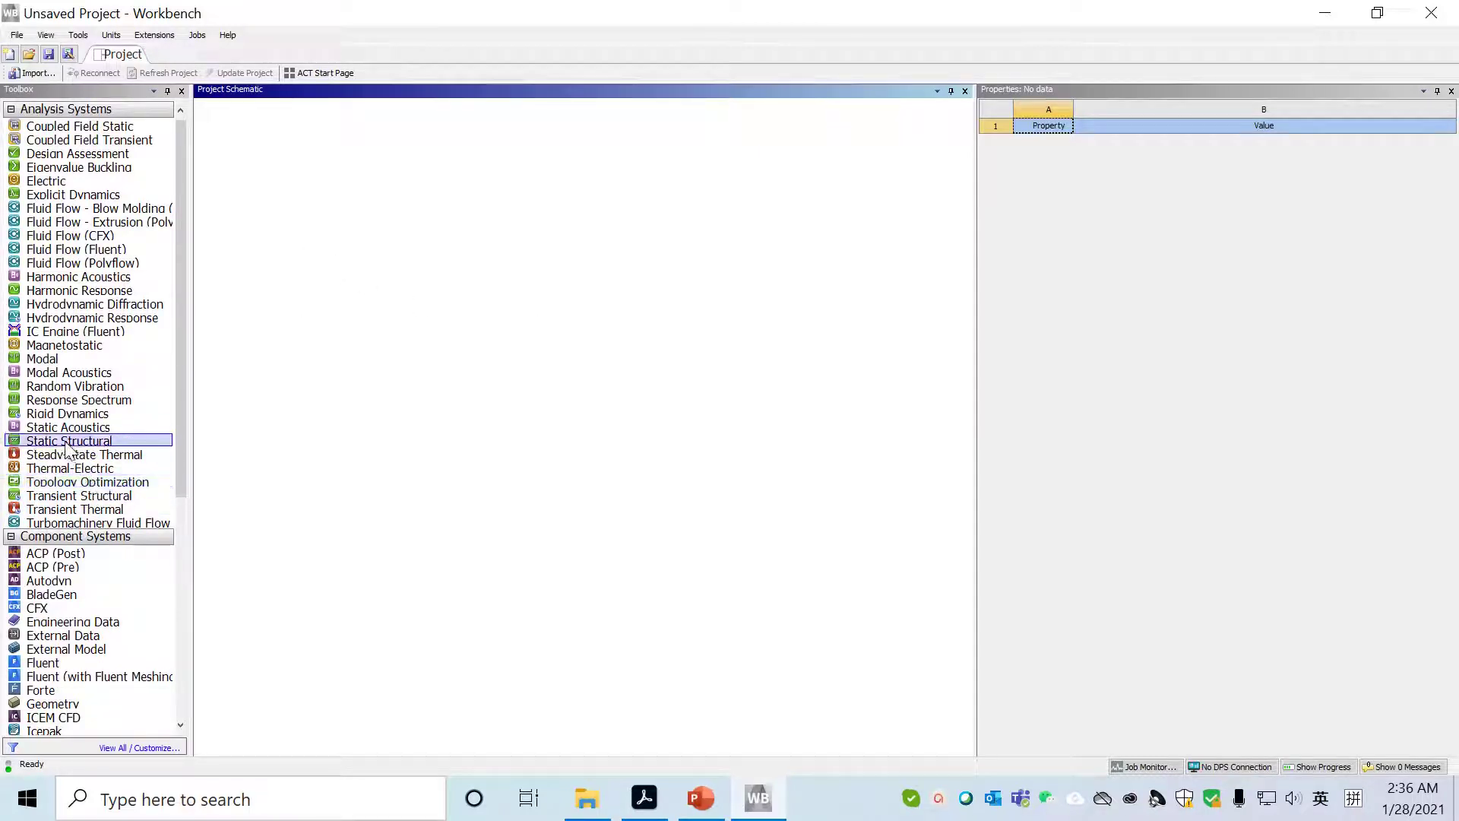
left_click_drag(66, 447, 291, 150)
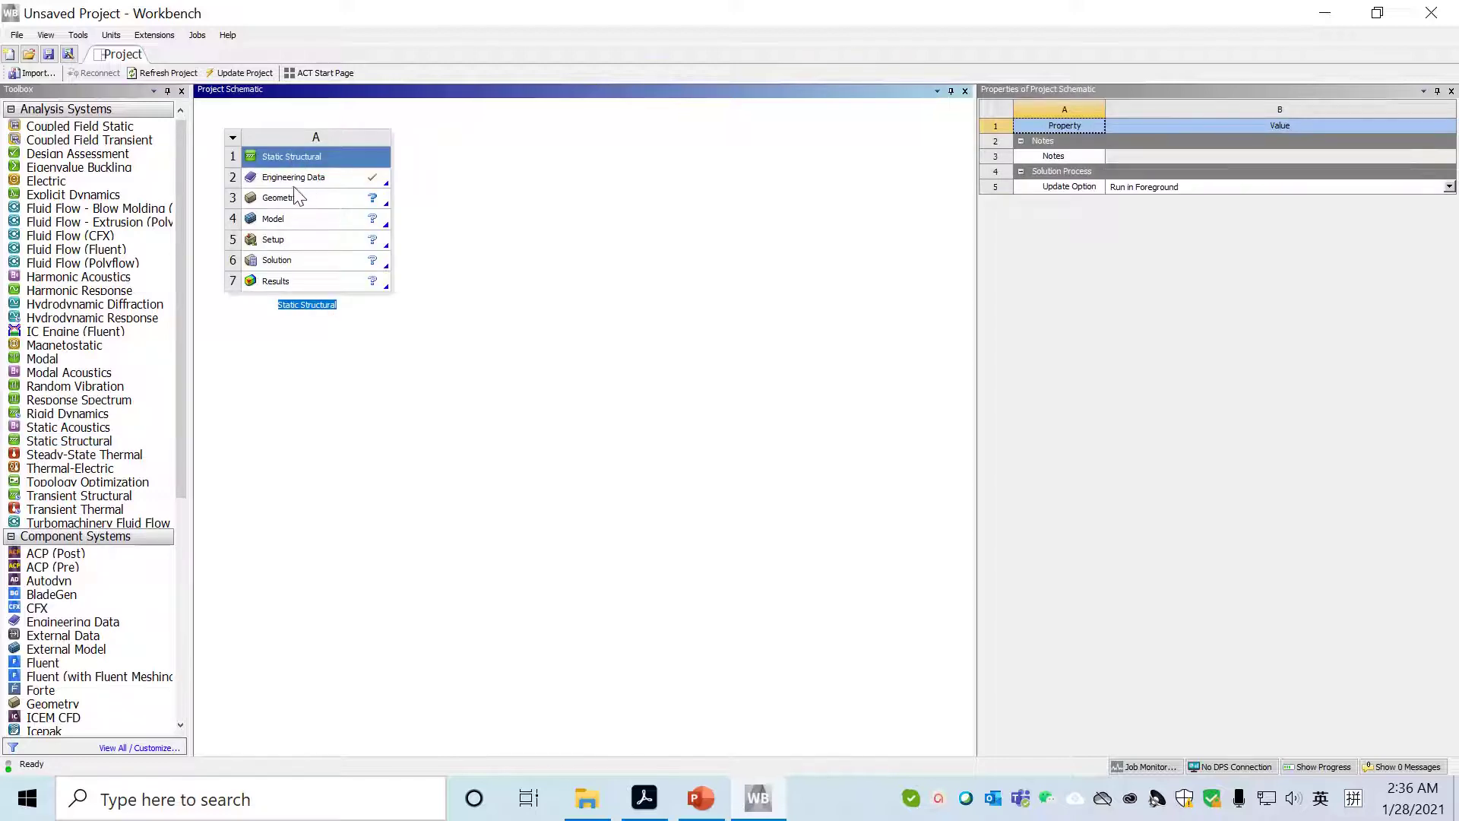
left_click(302, 178)
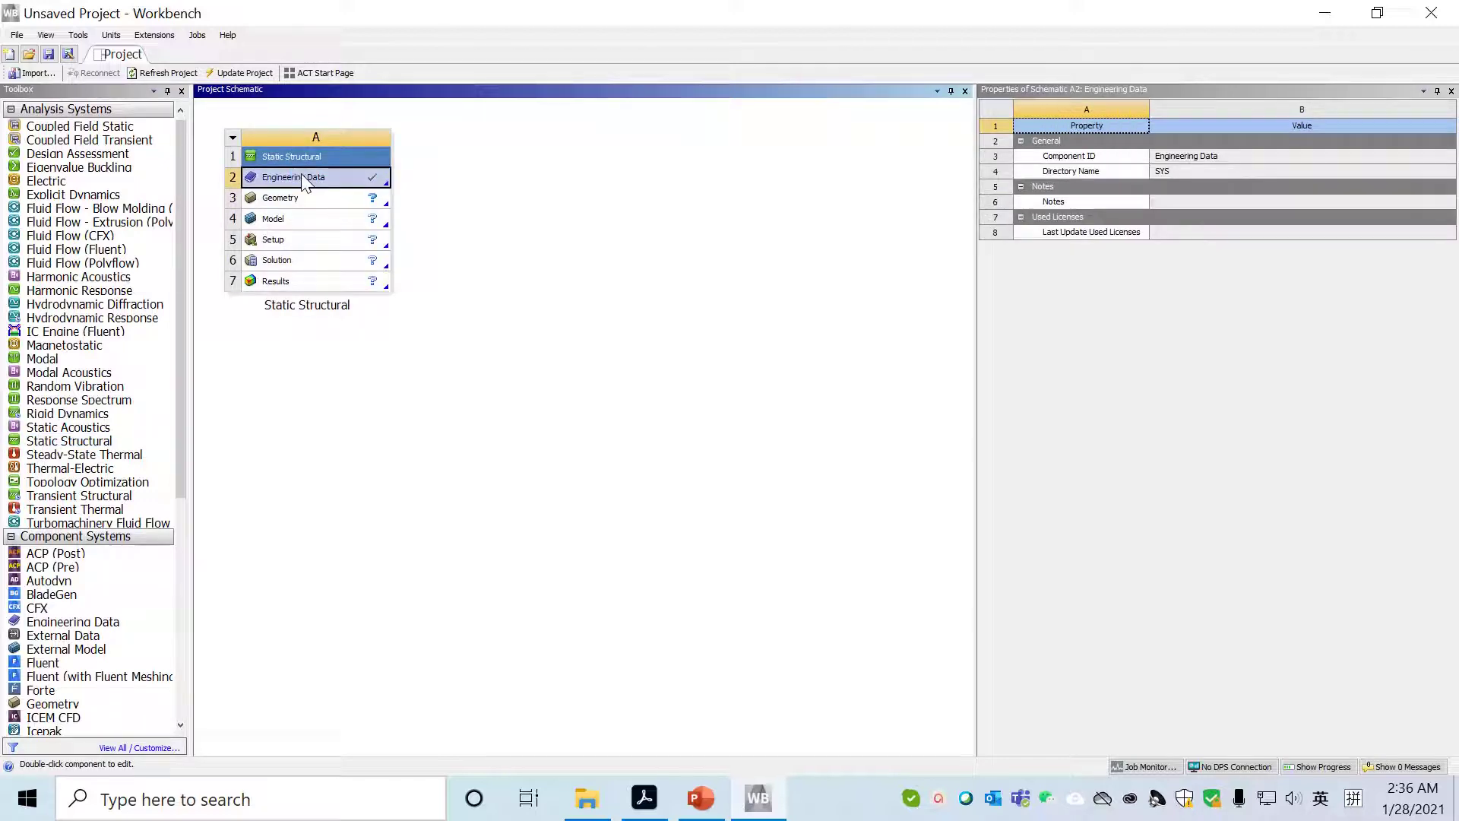
double_click(302, 177)
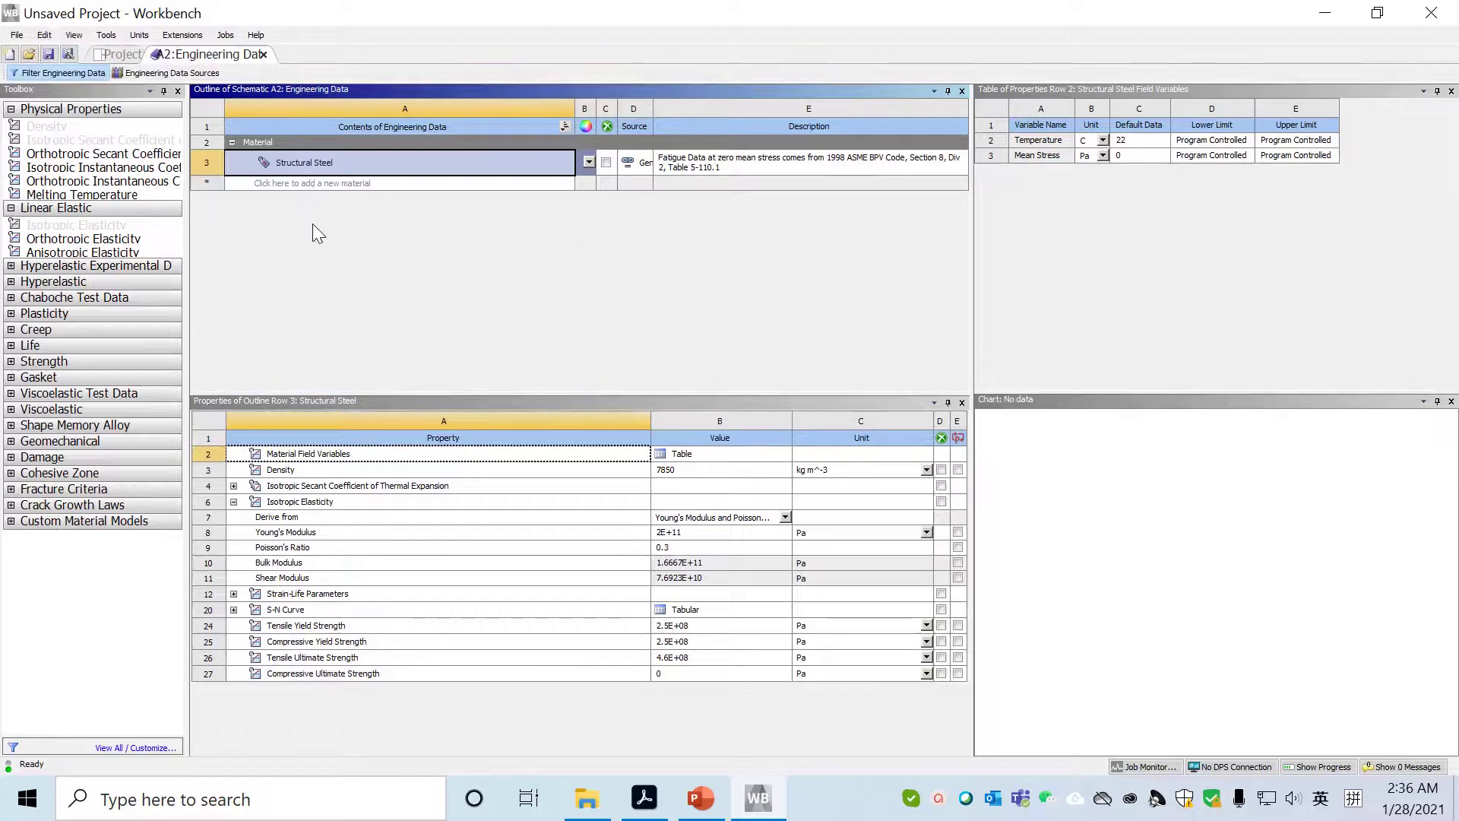
Step: Create material DouglasFir with Isotropic Elasticity: Young's modulus 1.32E10 Pa, Poisson's ratio 0.29
left_click(296, 184)
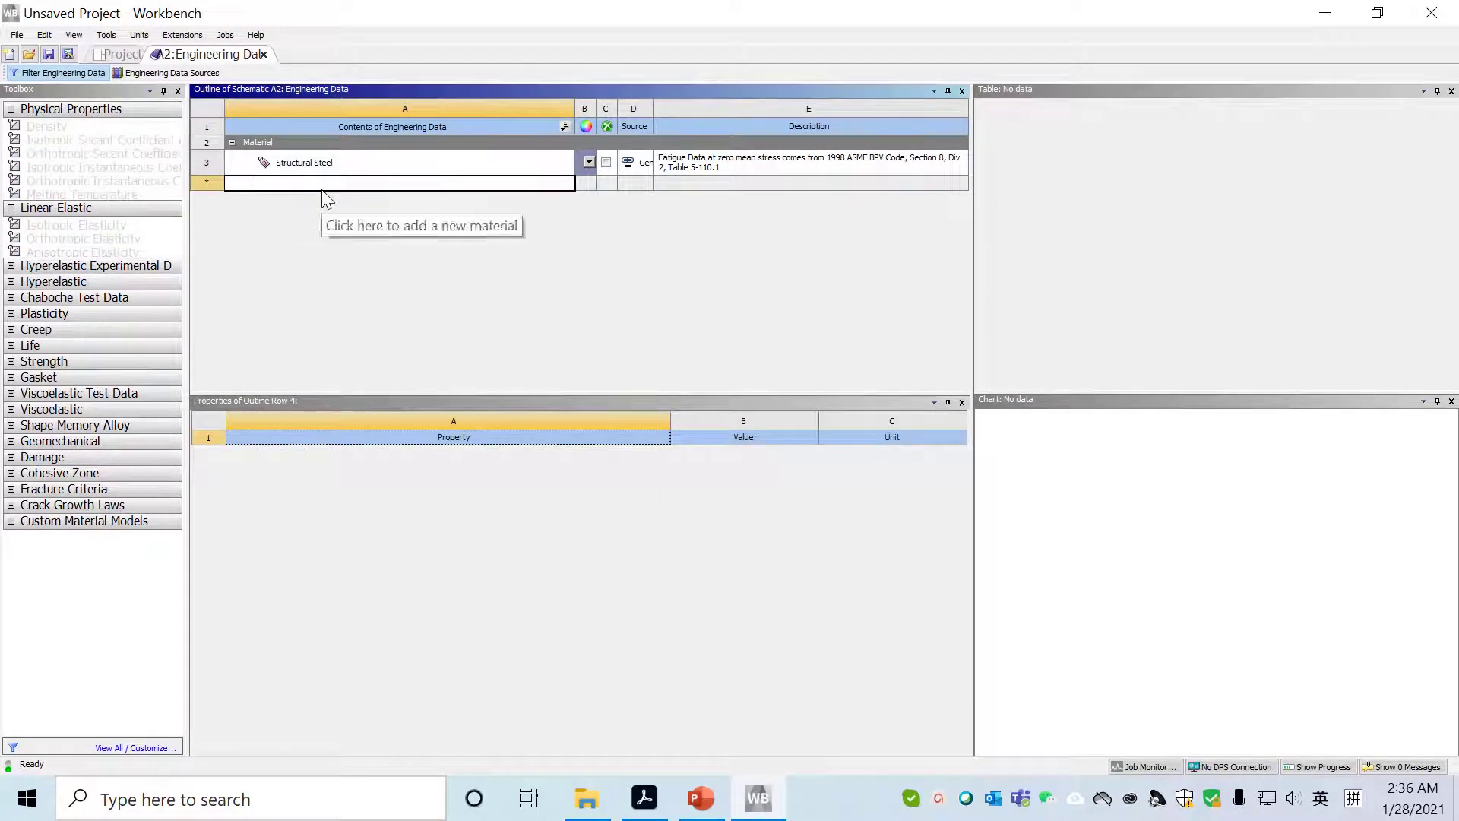
type("DouglasFir")
key("Return")
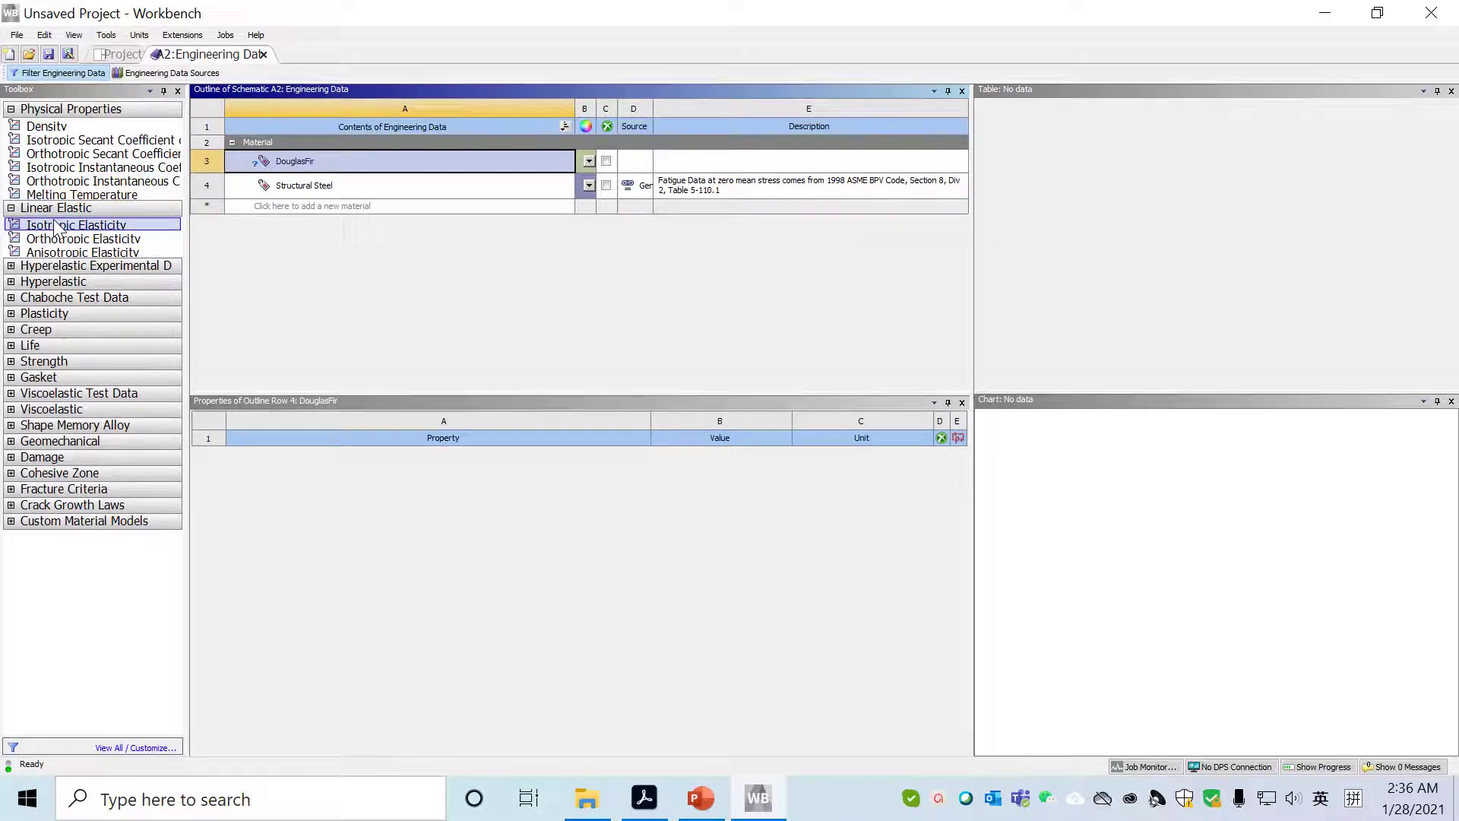
left_click(84, 225)
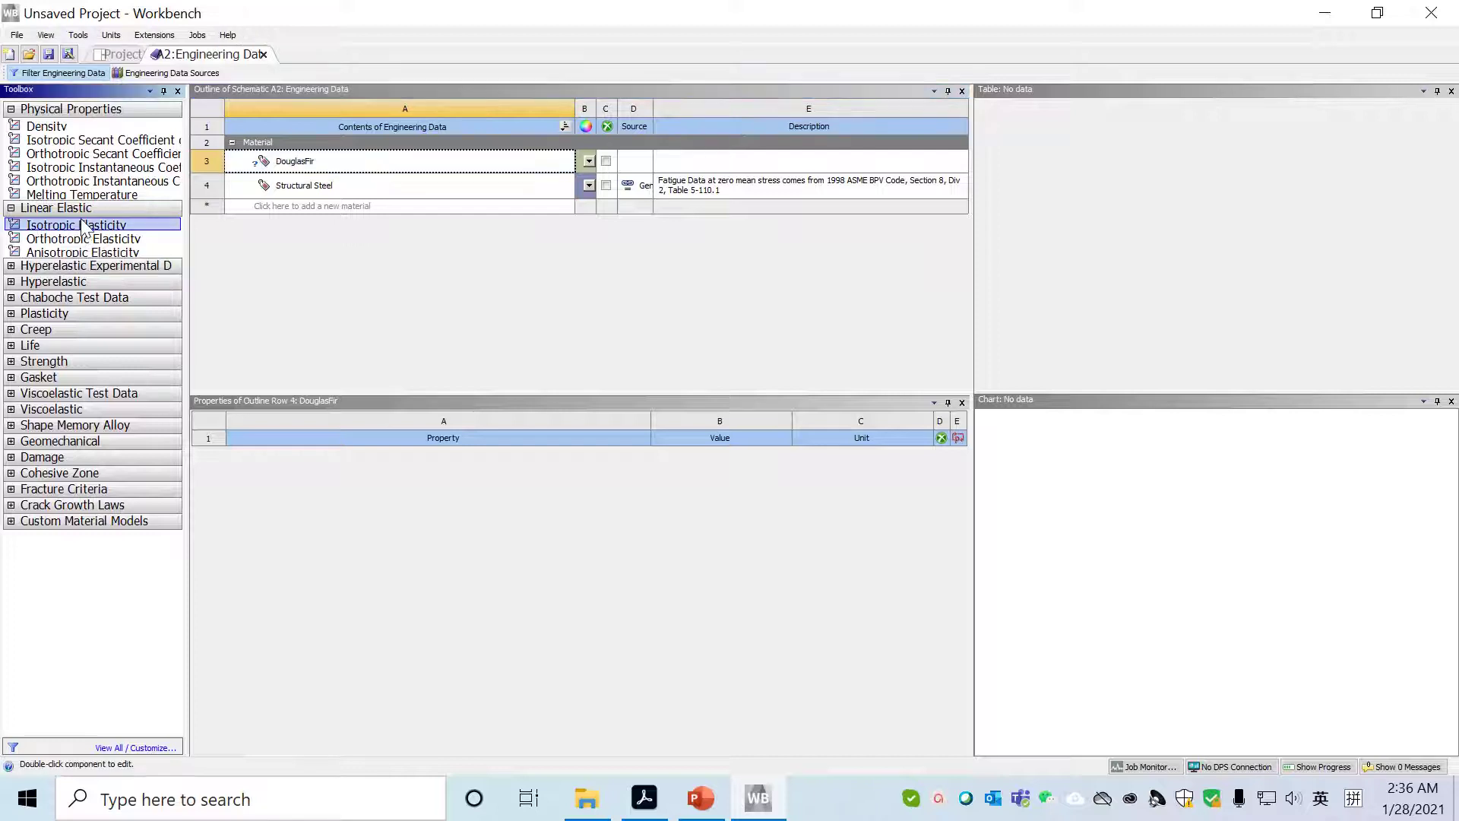
double_click(84, 227)
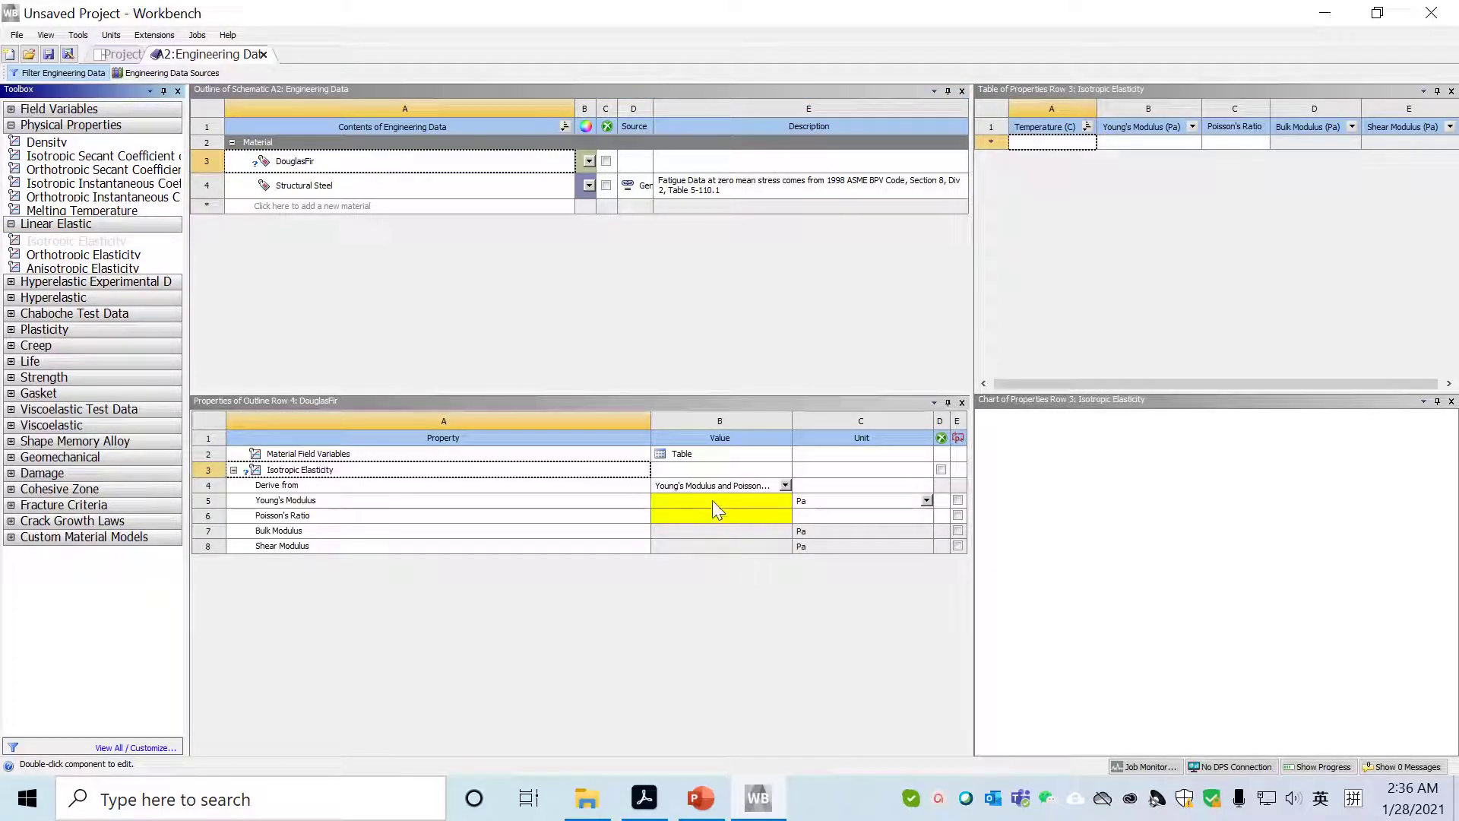
left_click(713, 501)
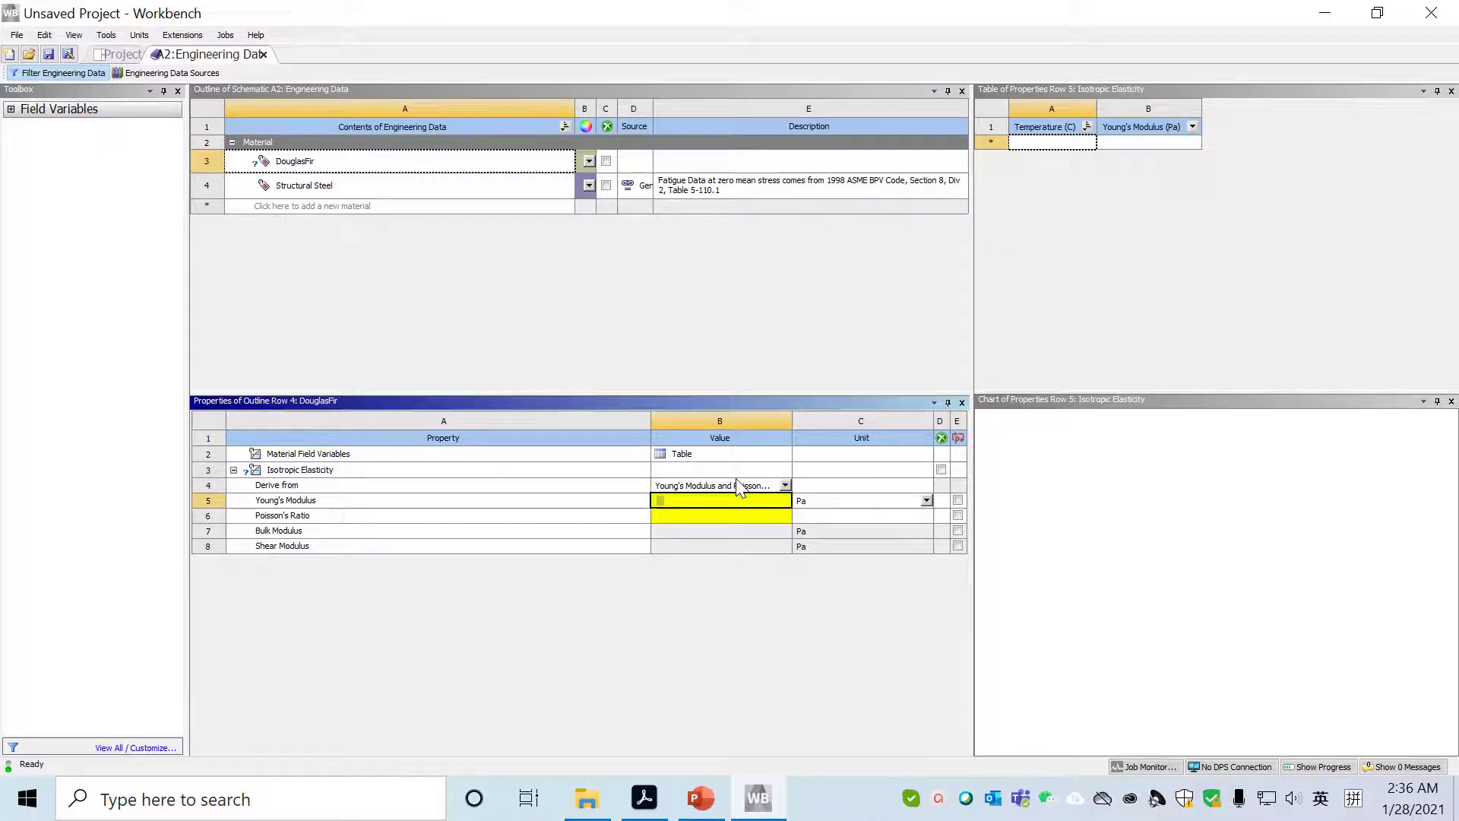
type("1.32E10")
key("Return")
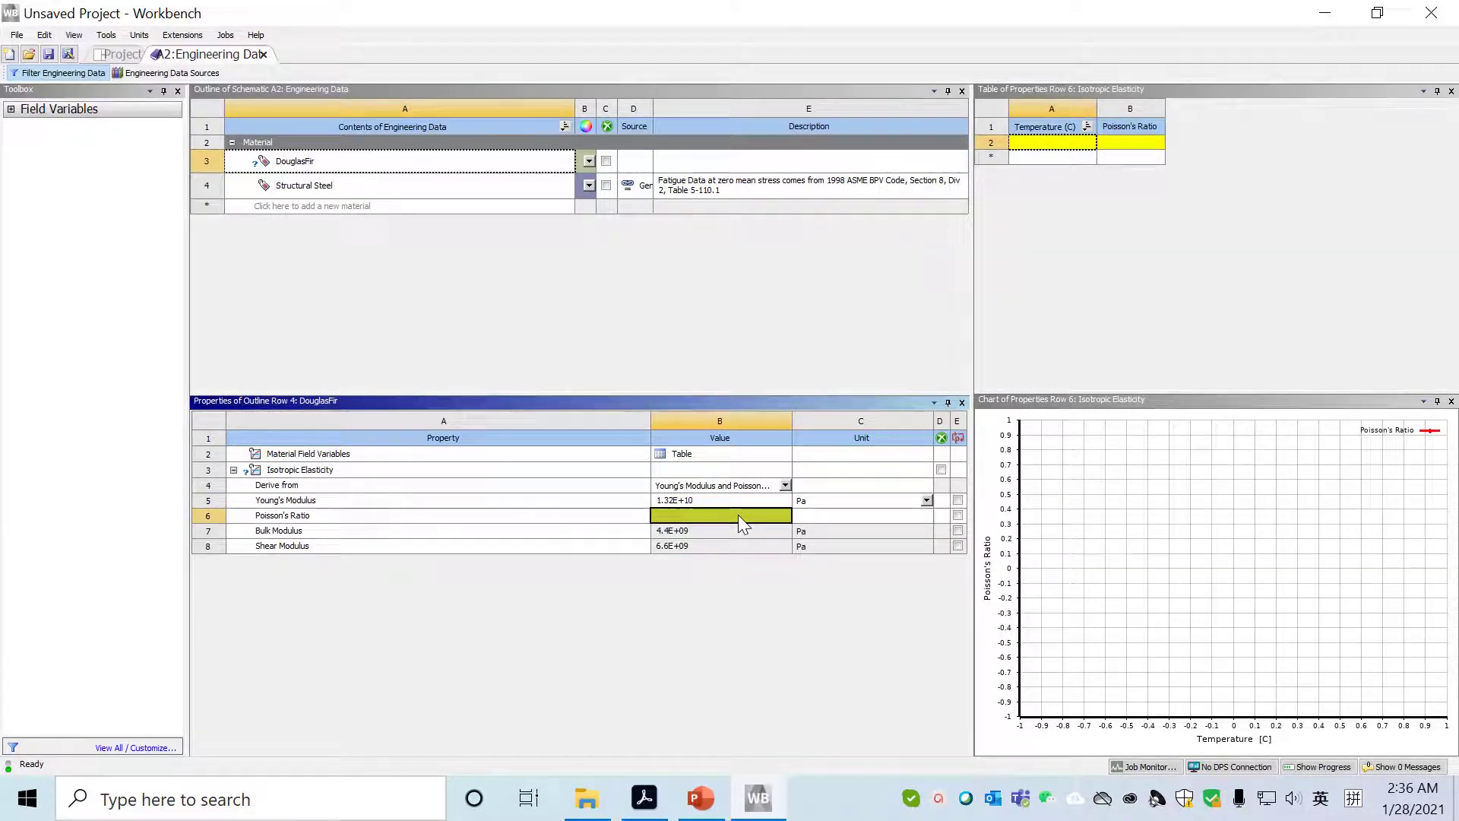
type(".")
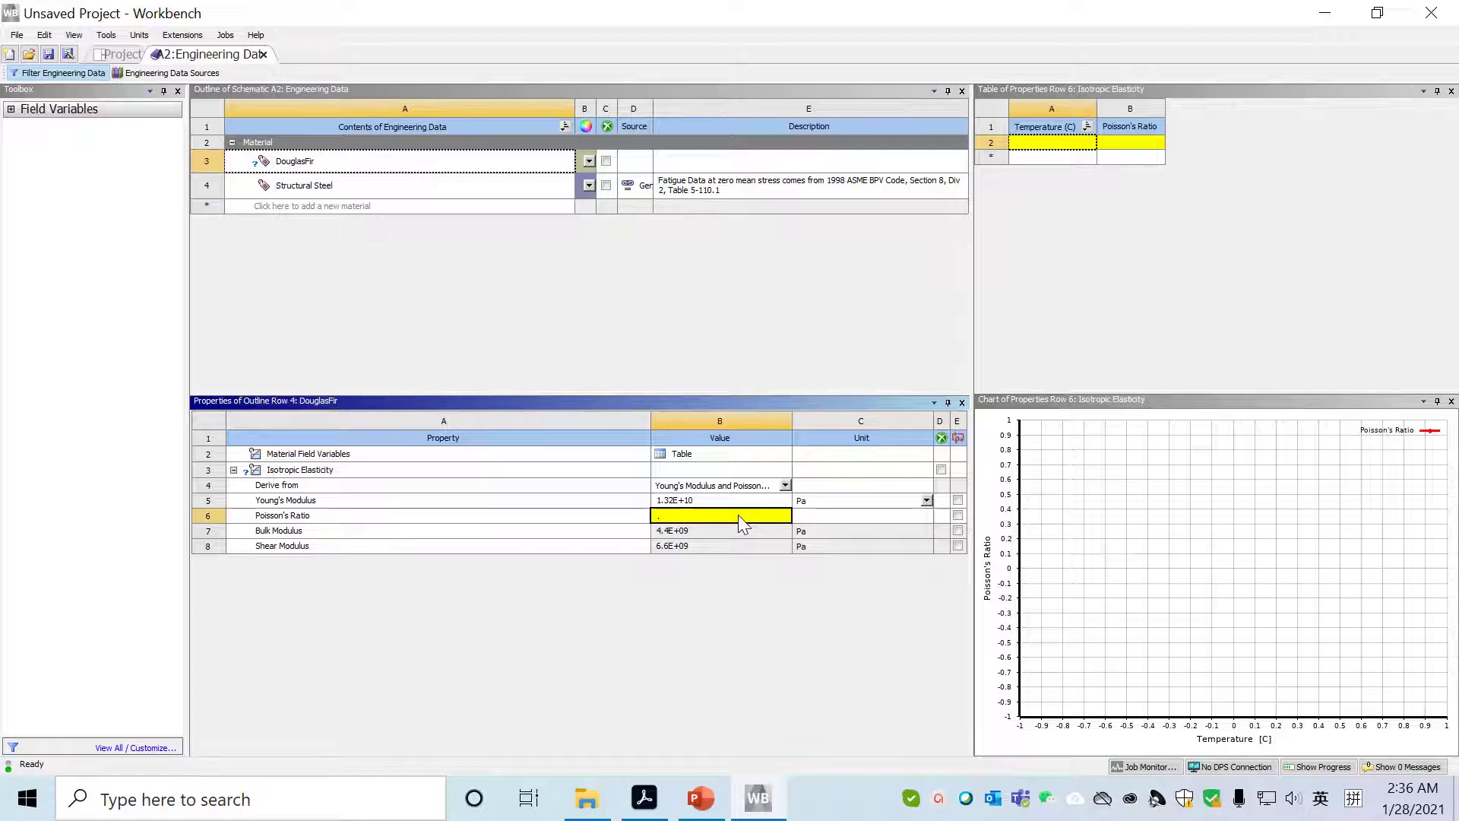
type("29")
key("Return")
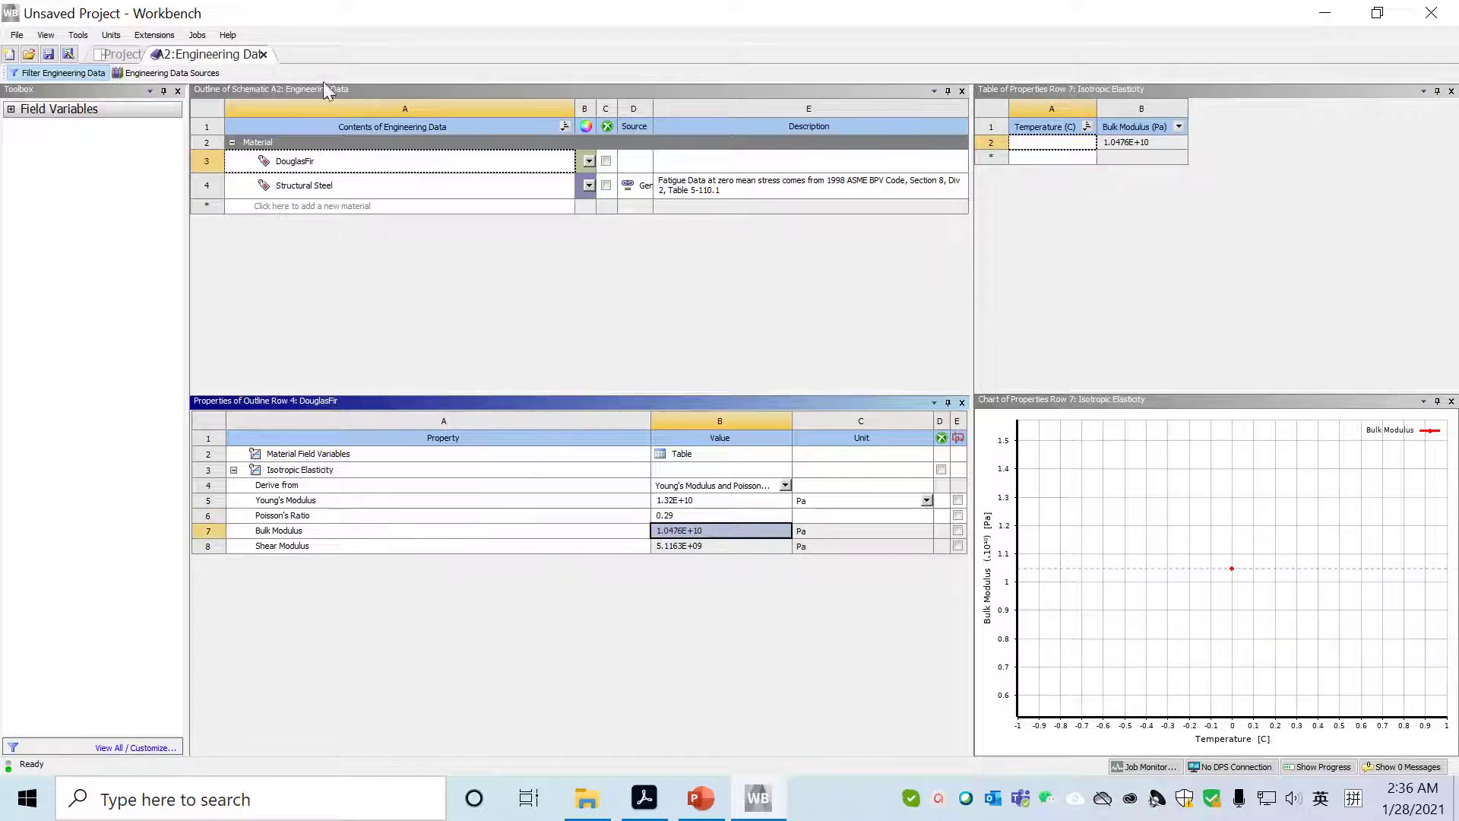
Step: Close Engineering Data, enable Line Bodies on Geometry, and open the geometry in SpaceClaim
left_click(264, 55)
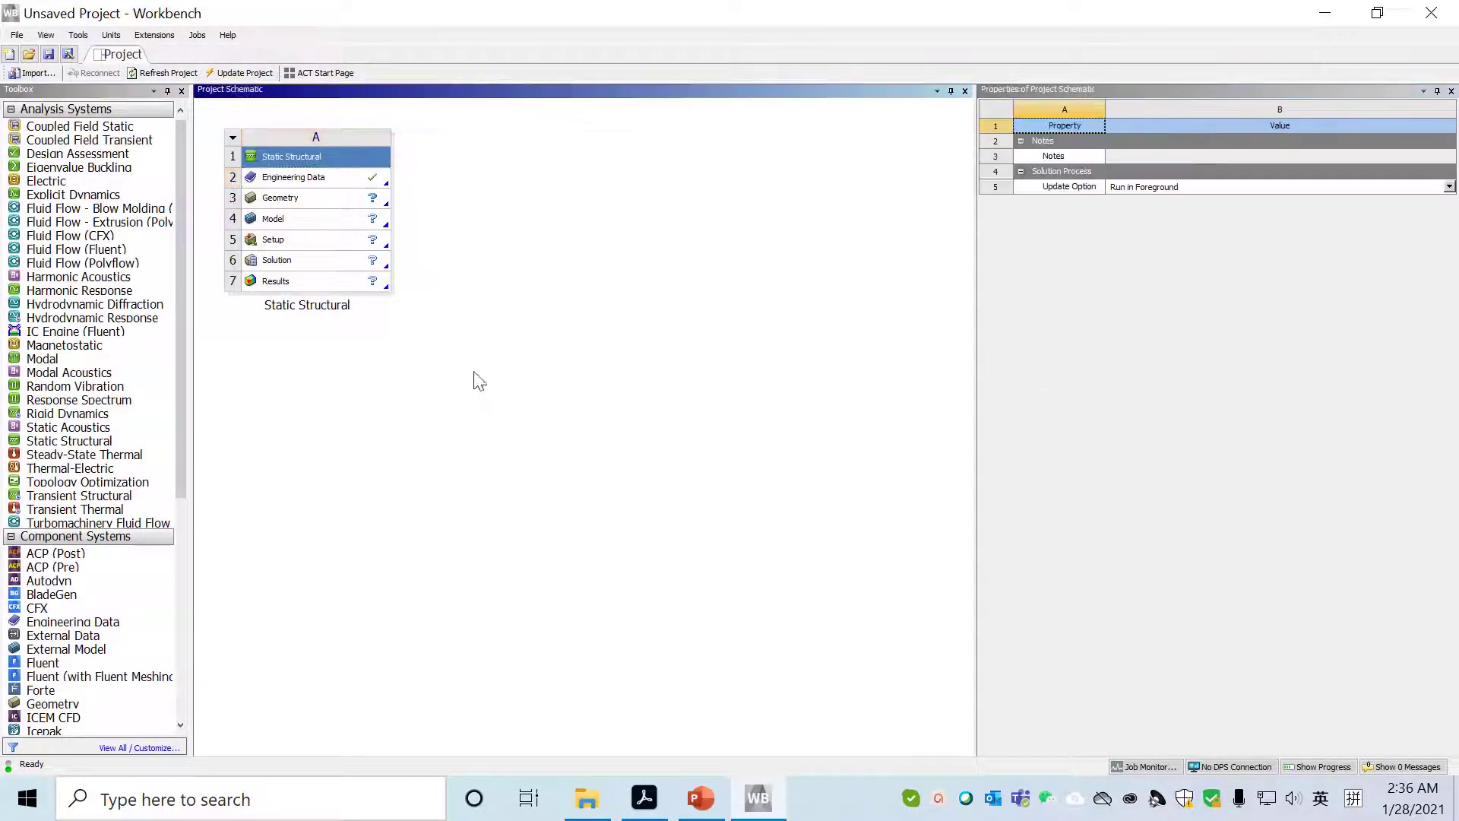
left_click(268, 199)
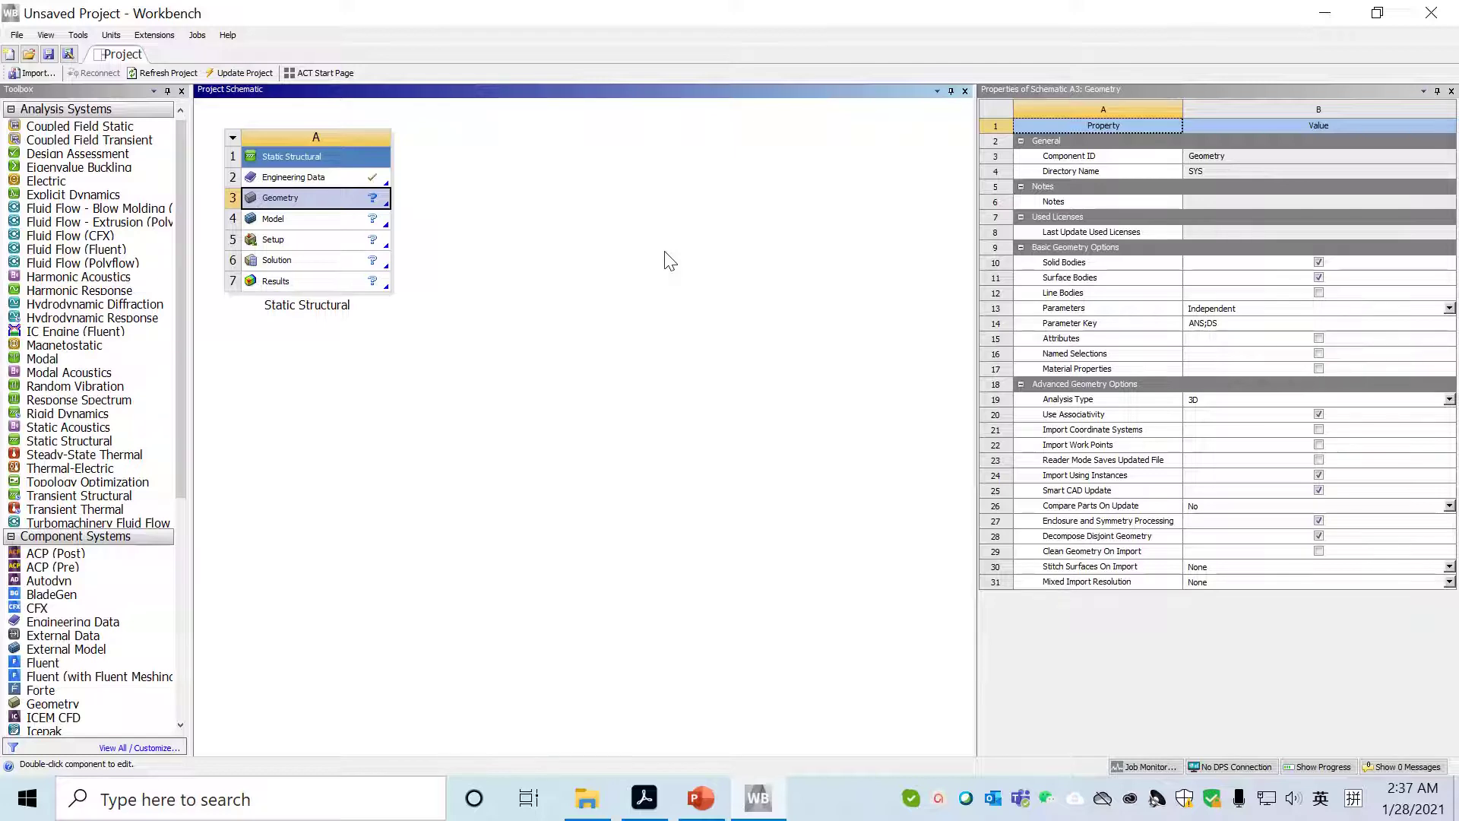
left_click(1319, 292)
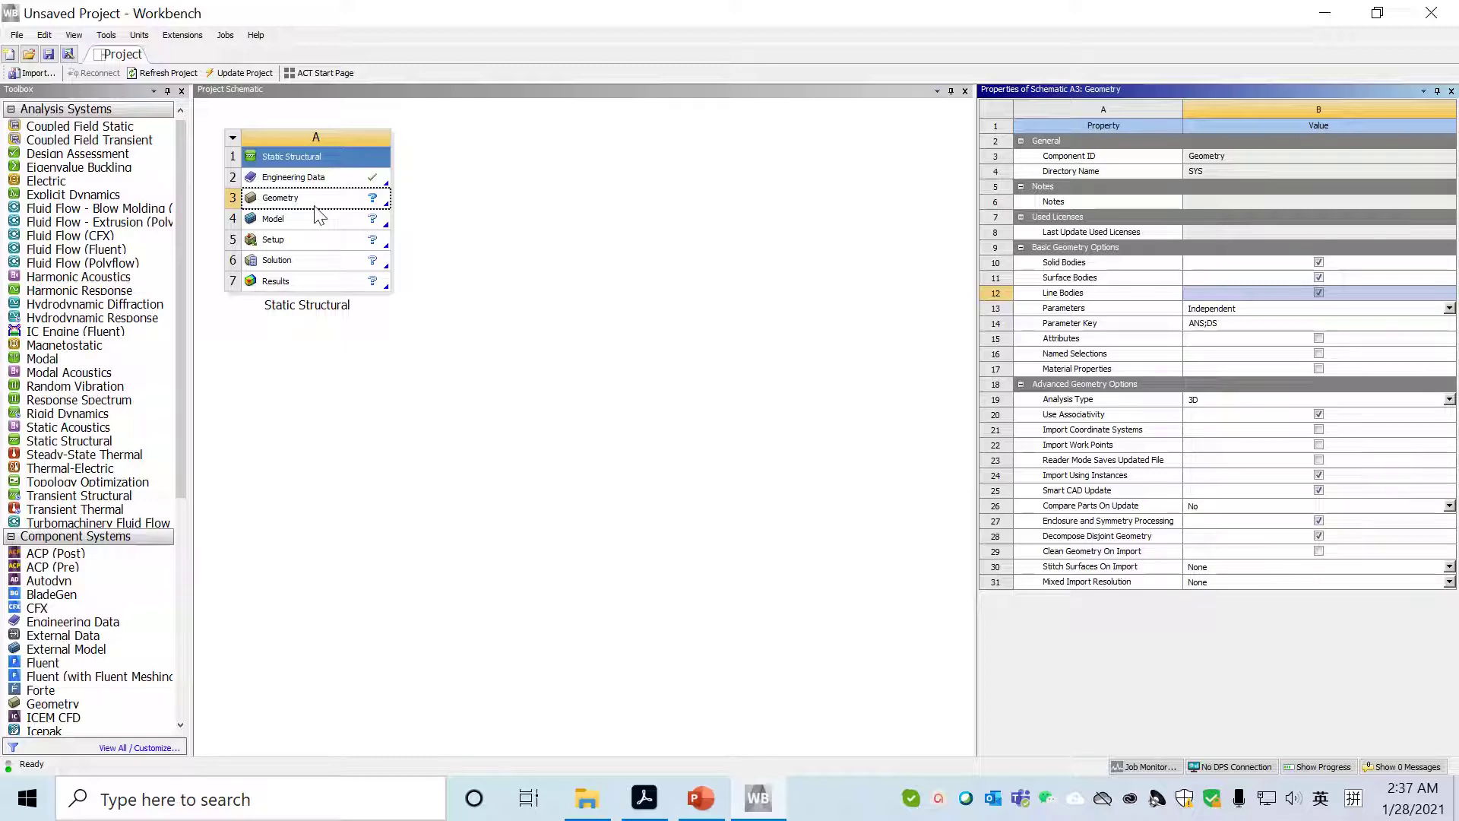
left_click(291, 206)
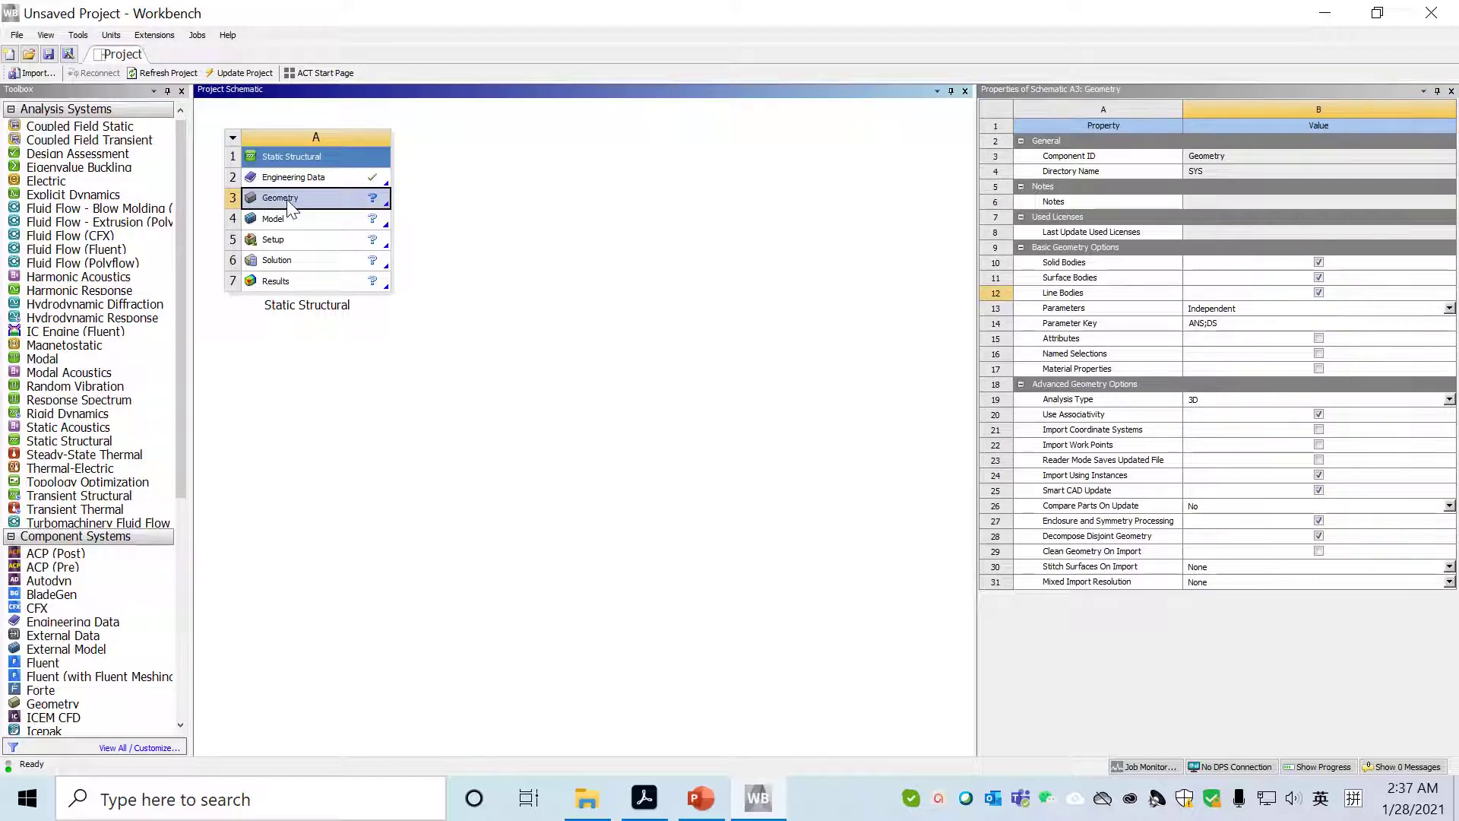
double_click(289, 203)
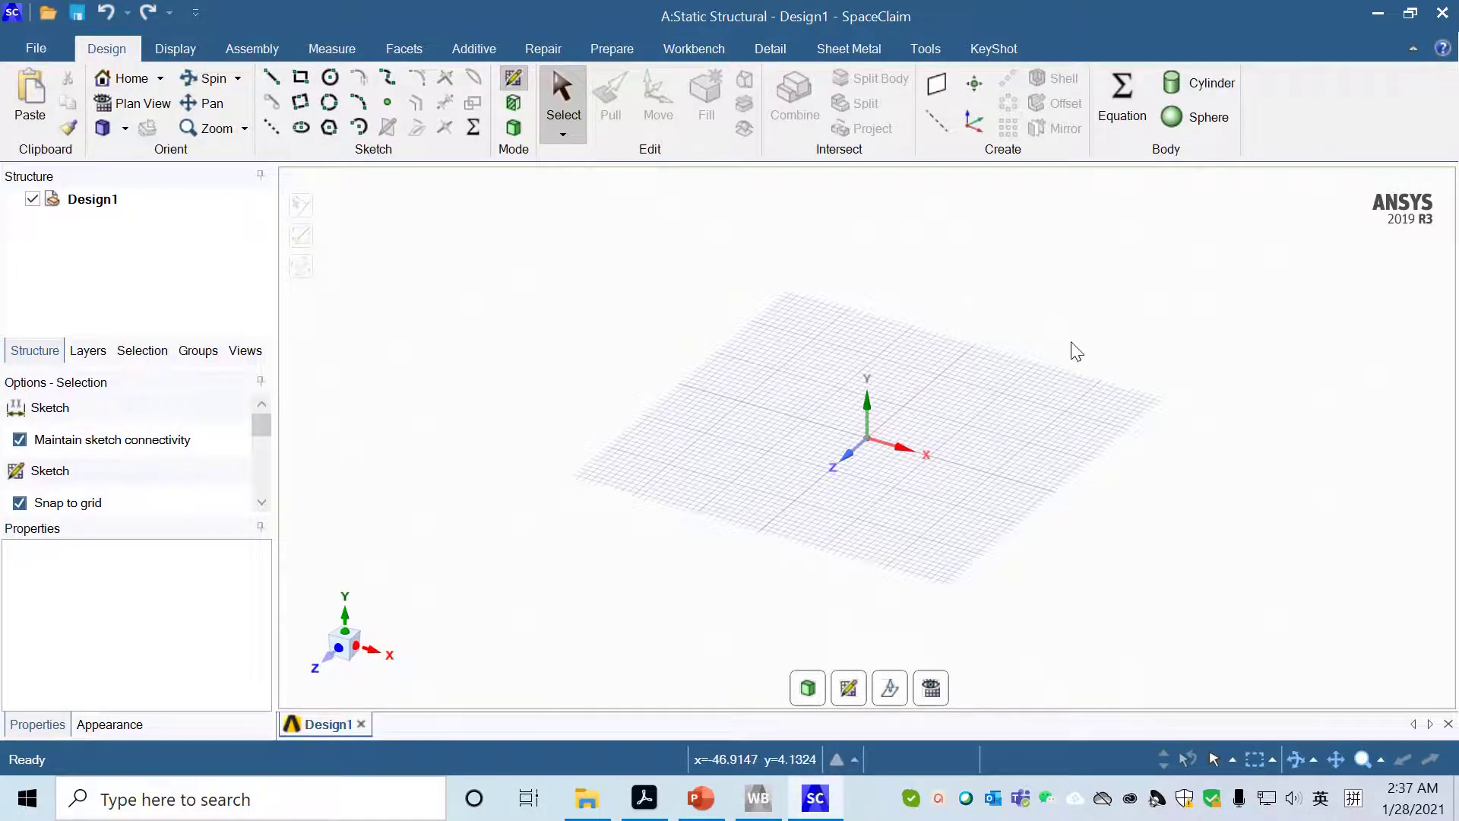
Step: Make the XY plane the sketch plane and view it face-on in Plan View
right_click(1000, 285)
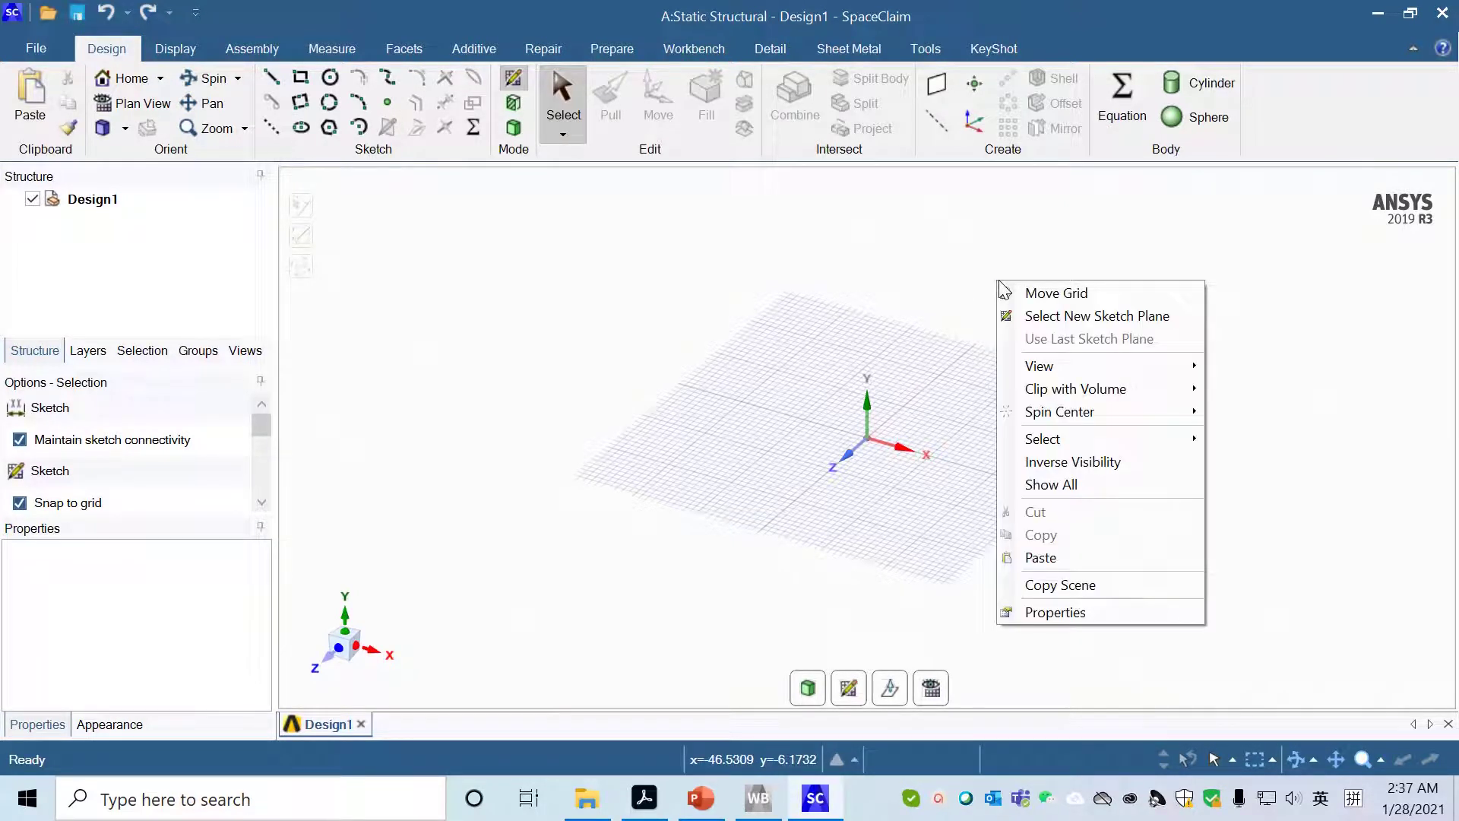
left_click(1087, 318)
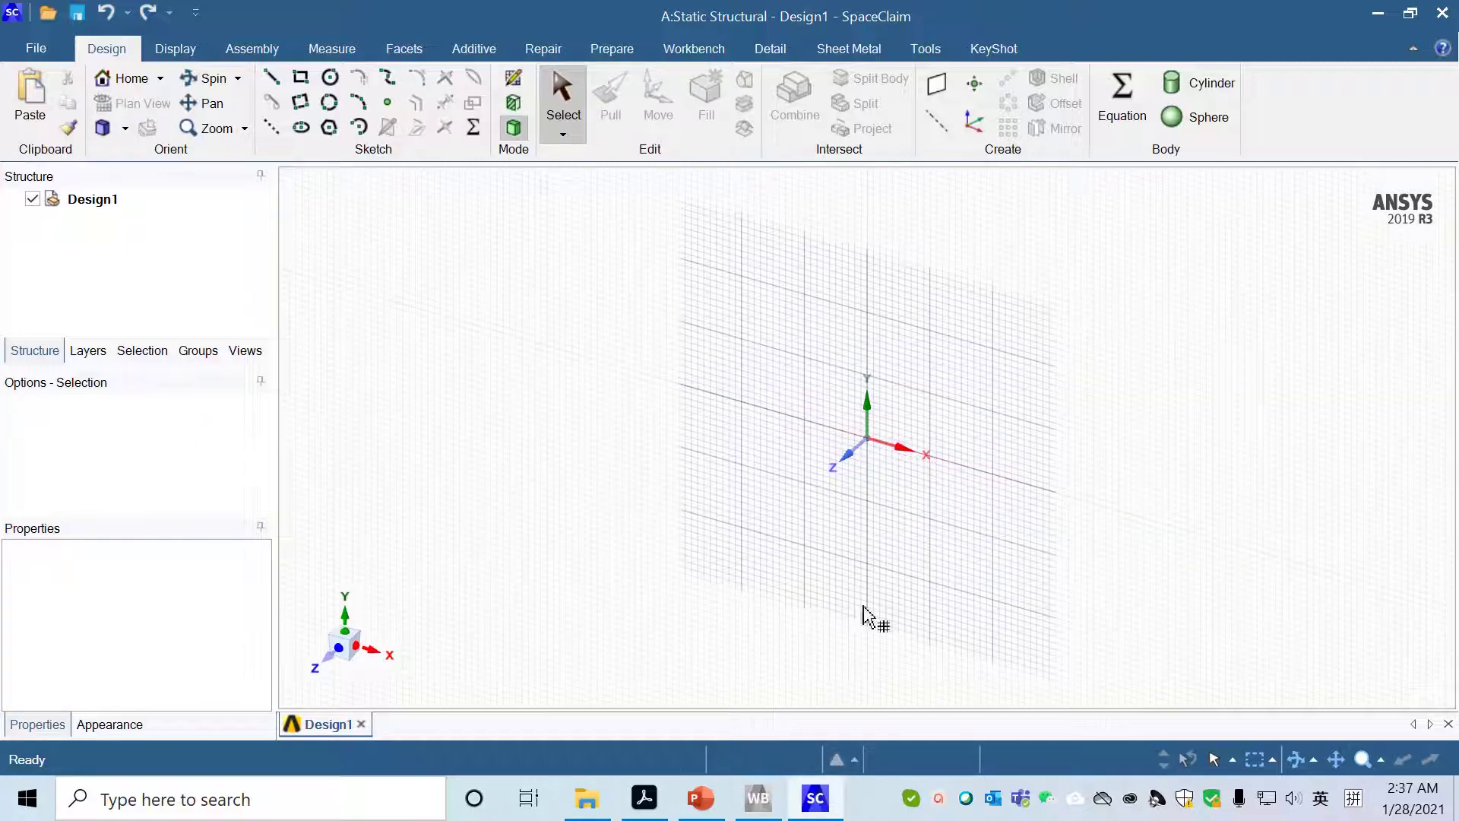
left_click(616, 357)
left_click(1033, 366)
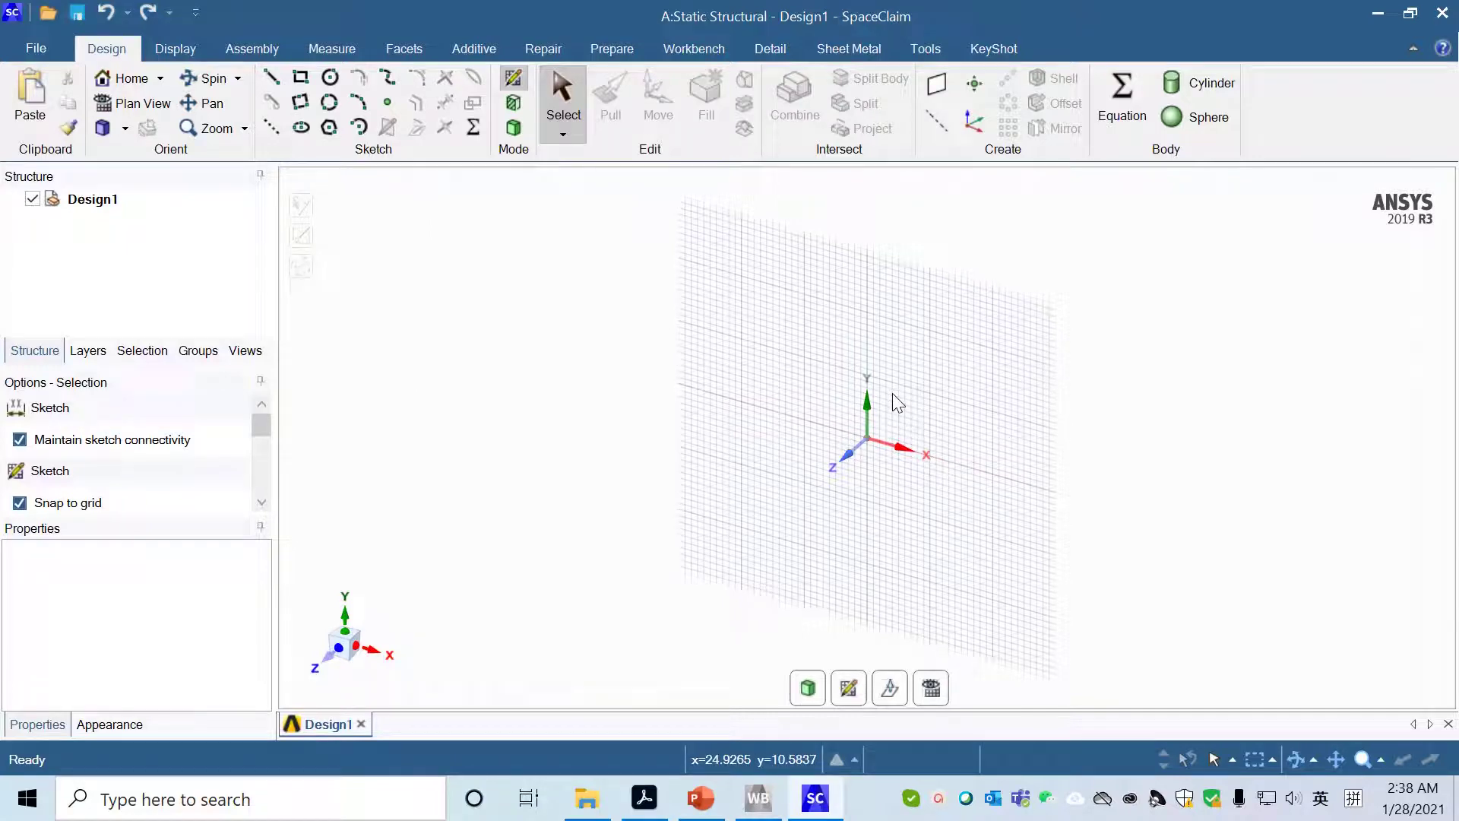
left_click(149, 109)
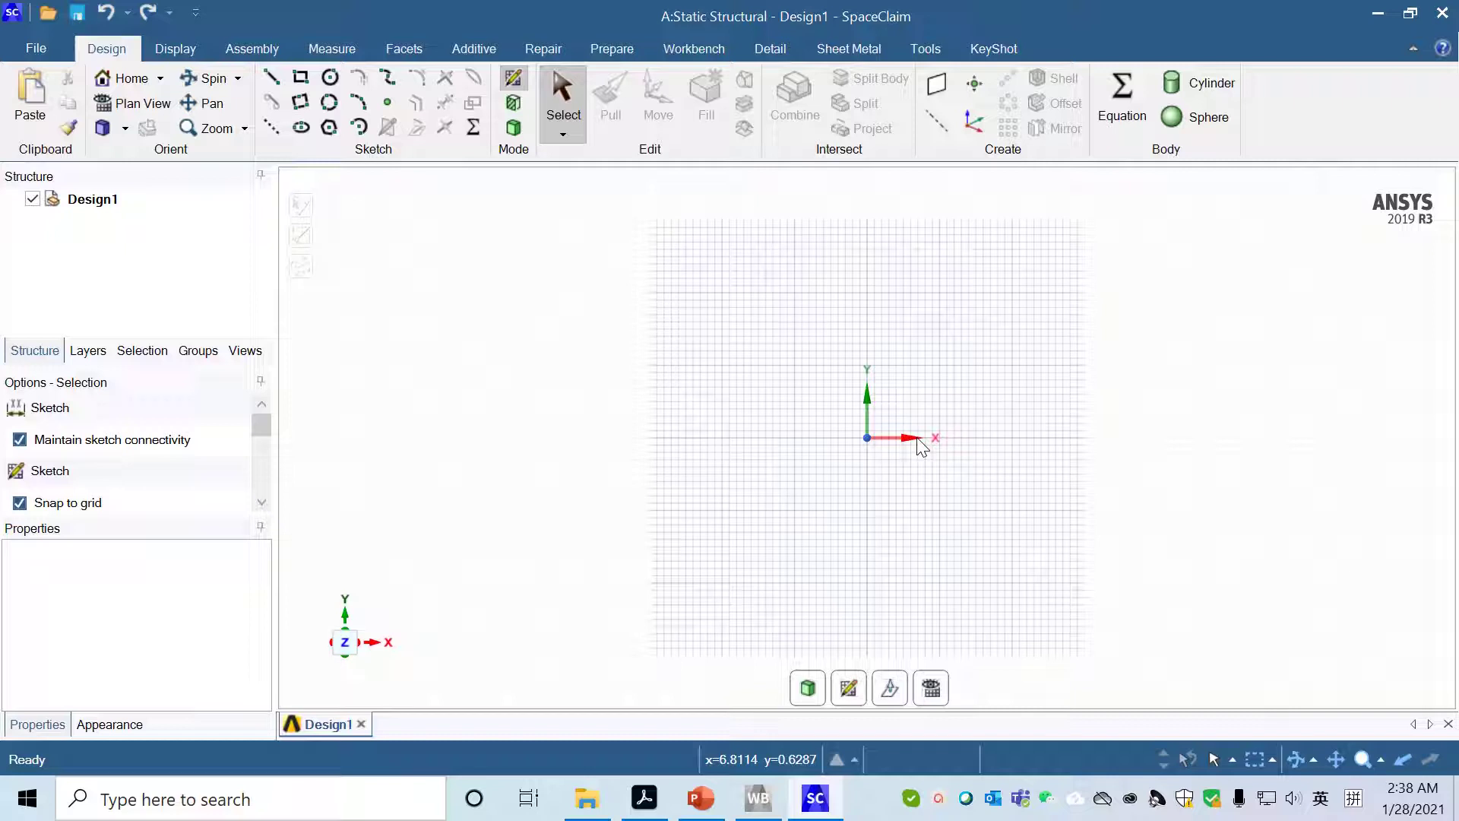
Step: Set SpaceClaim's length unit to Meters with primary precision 4 in Options
left_click(39, 47)
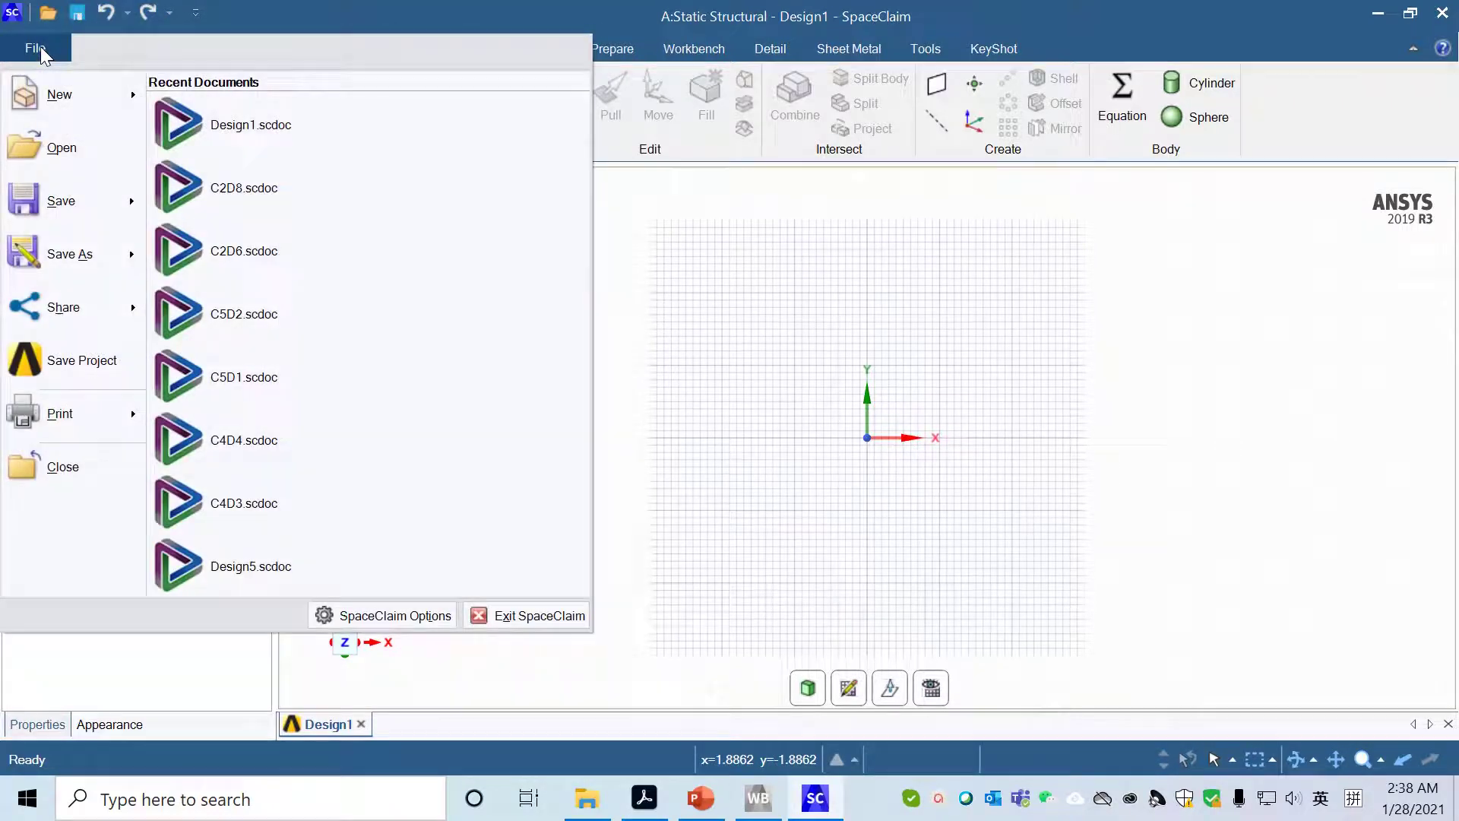
left_click(364, 612)
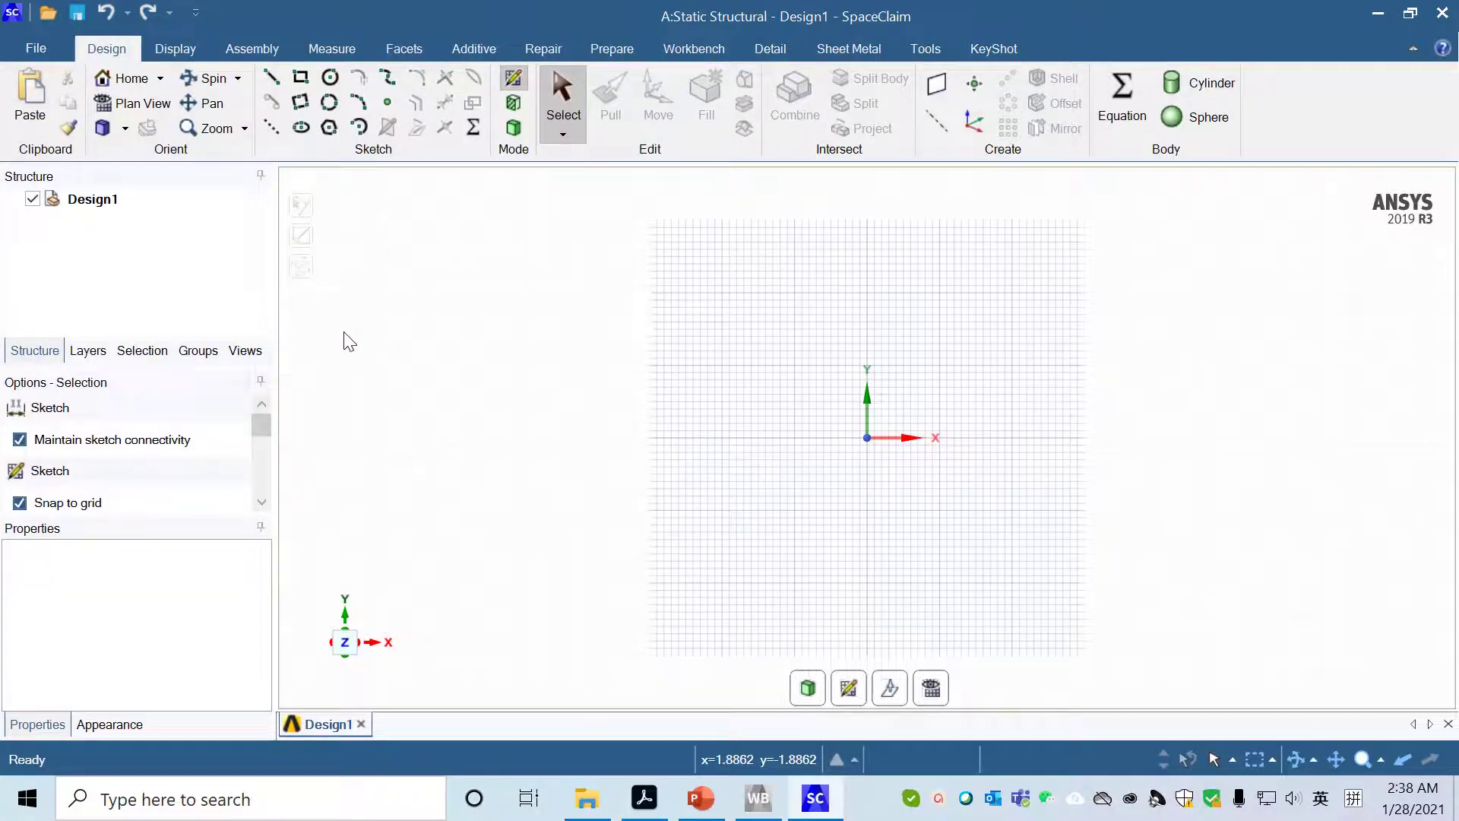
left_click(321, 188)
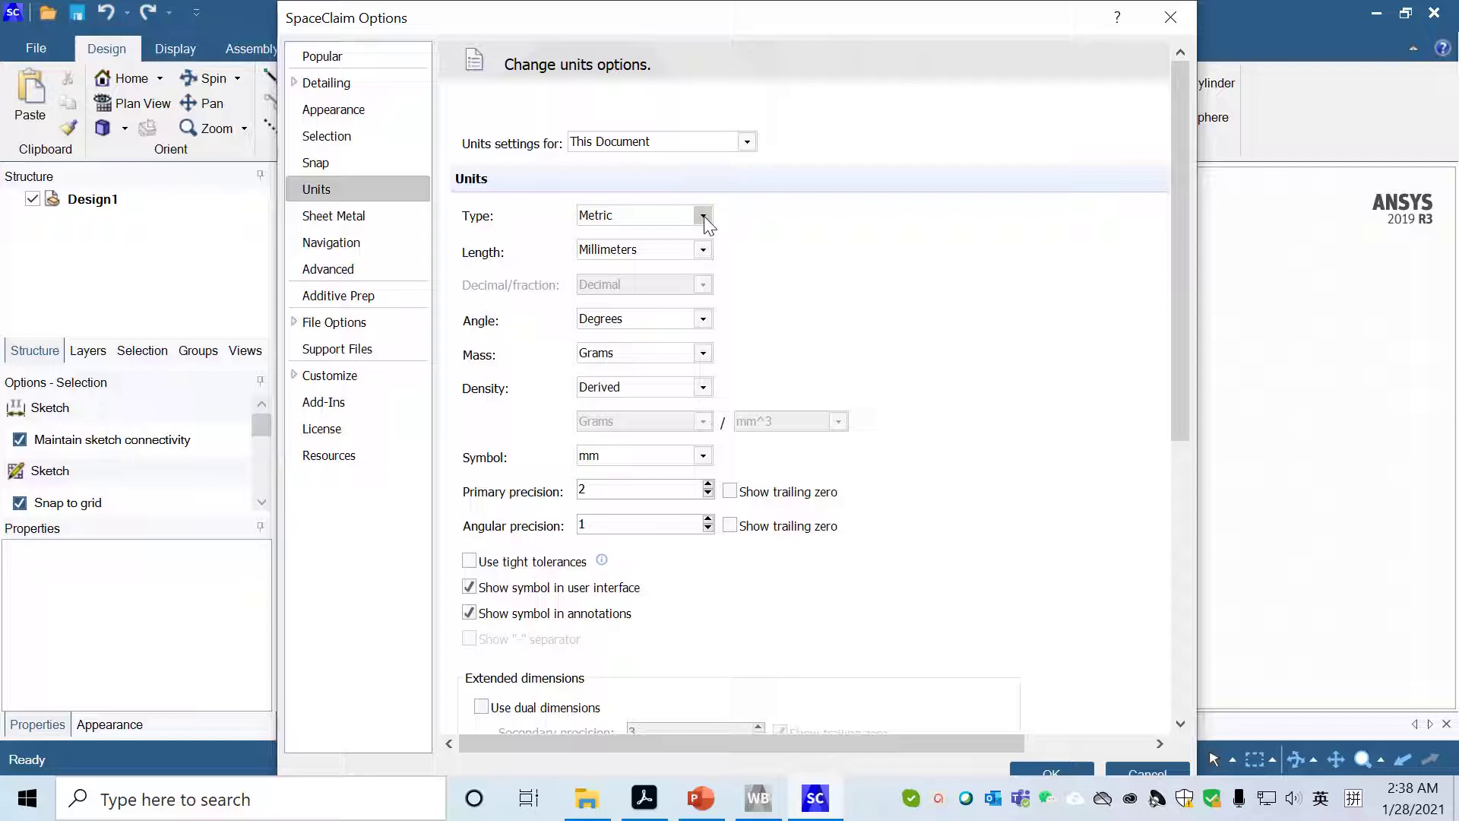
left_click(703, 249)
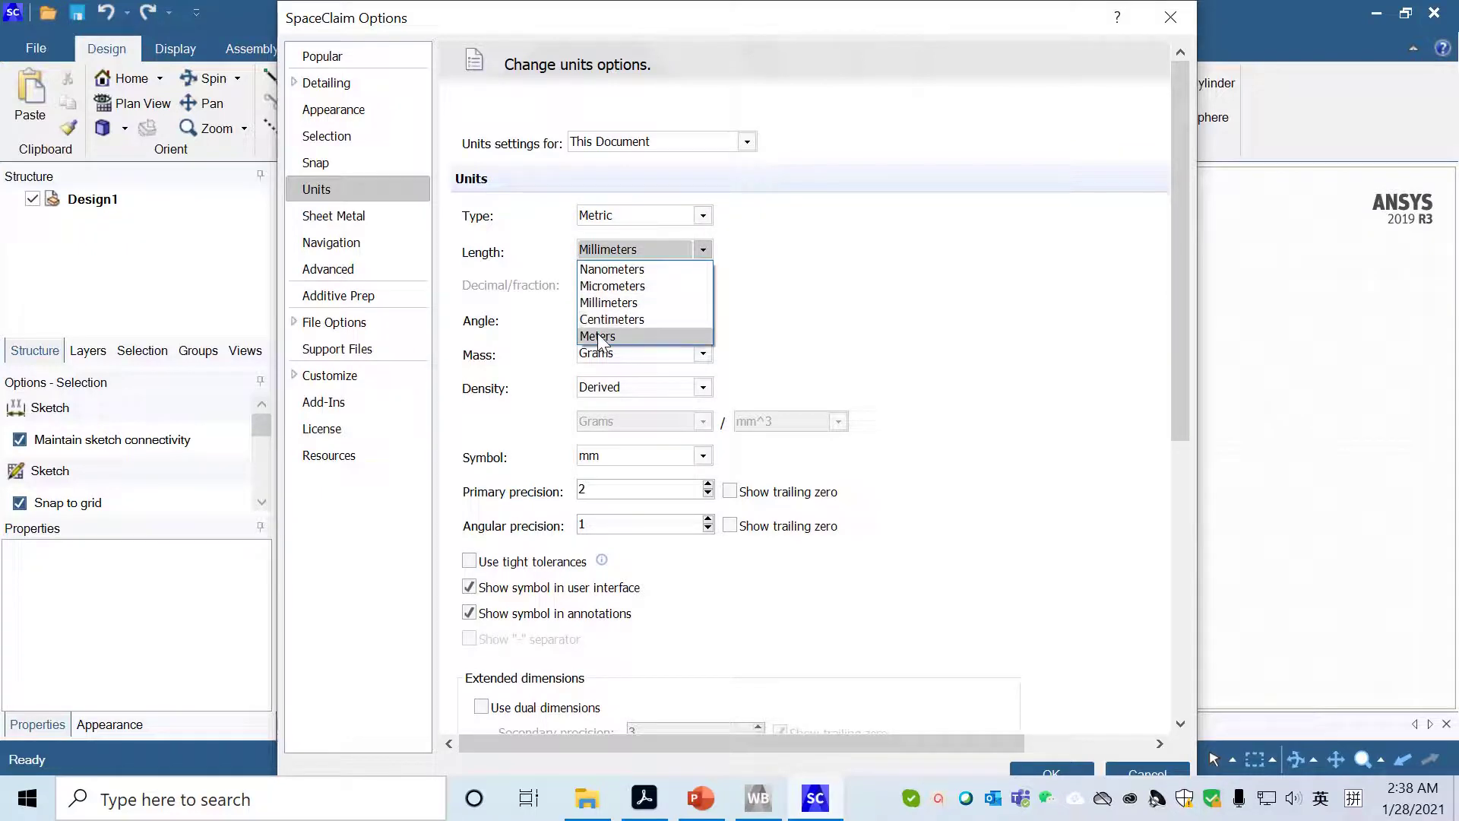
left_click(597, 332)
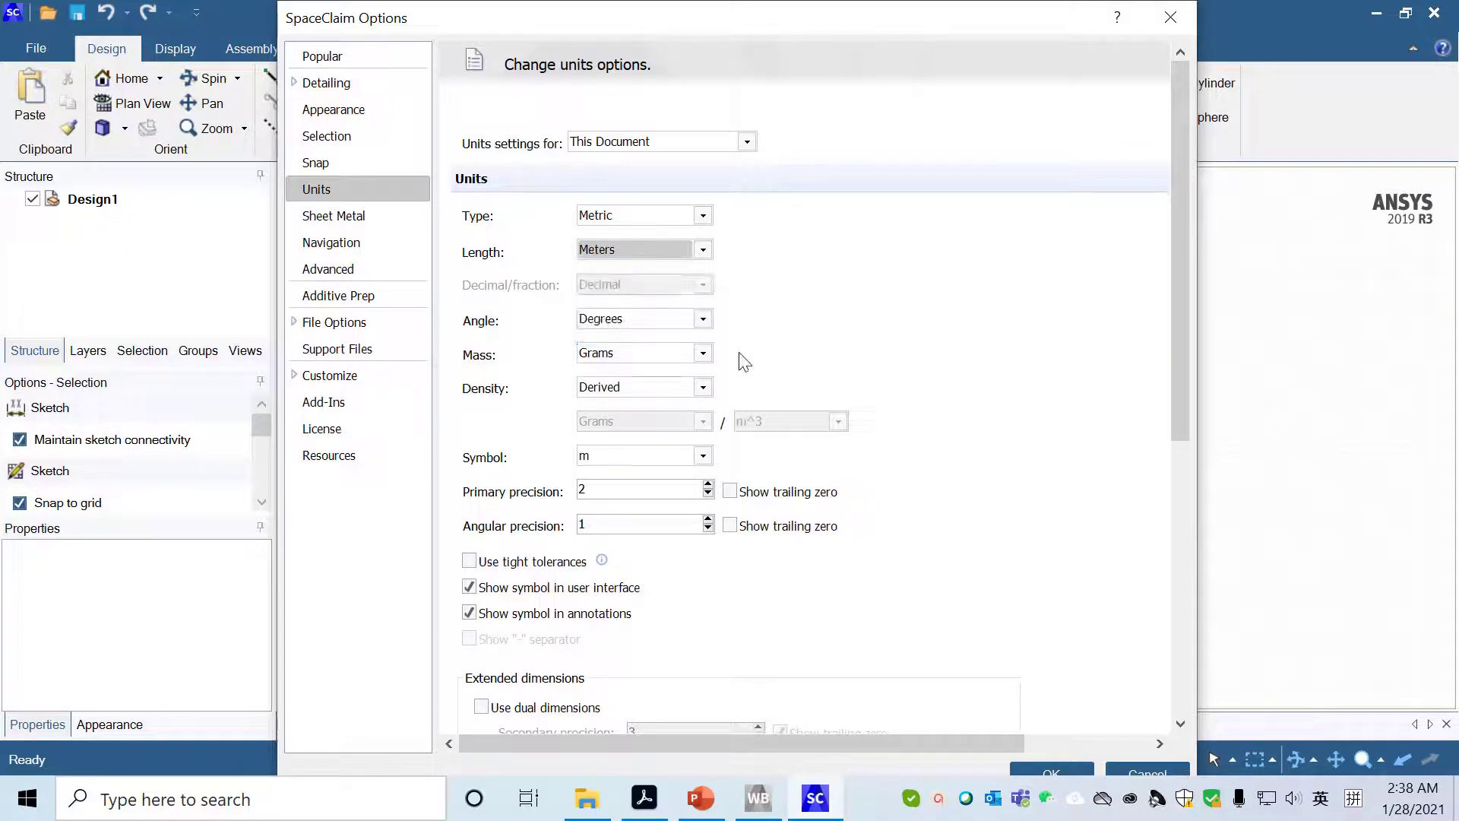
left_click(708, 485)
left_click(708, 485)
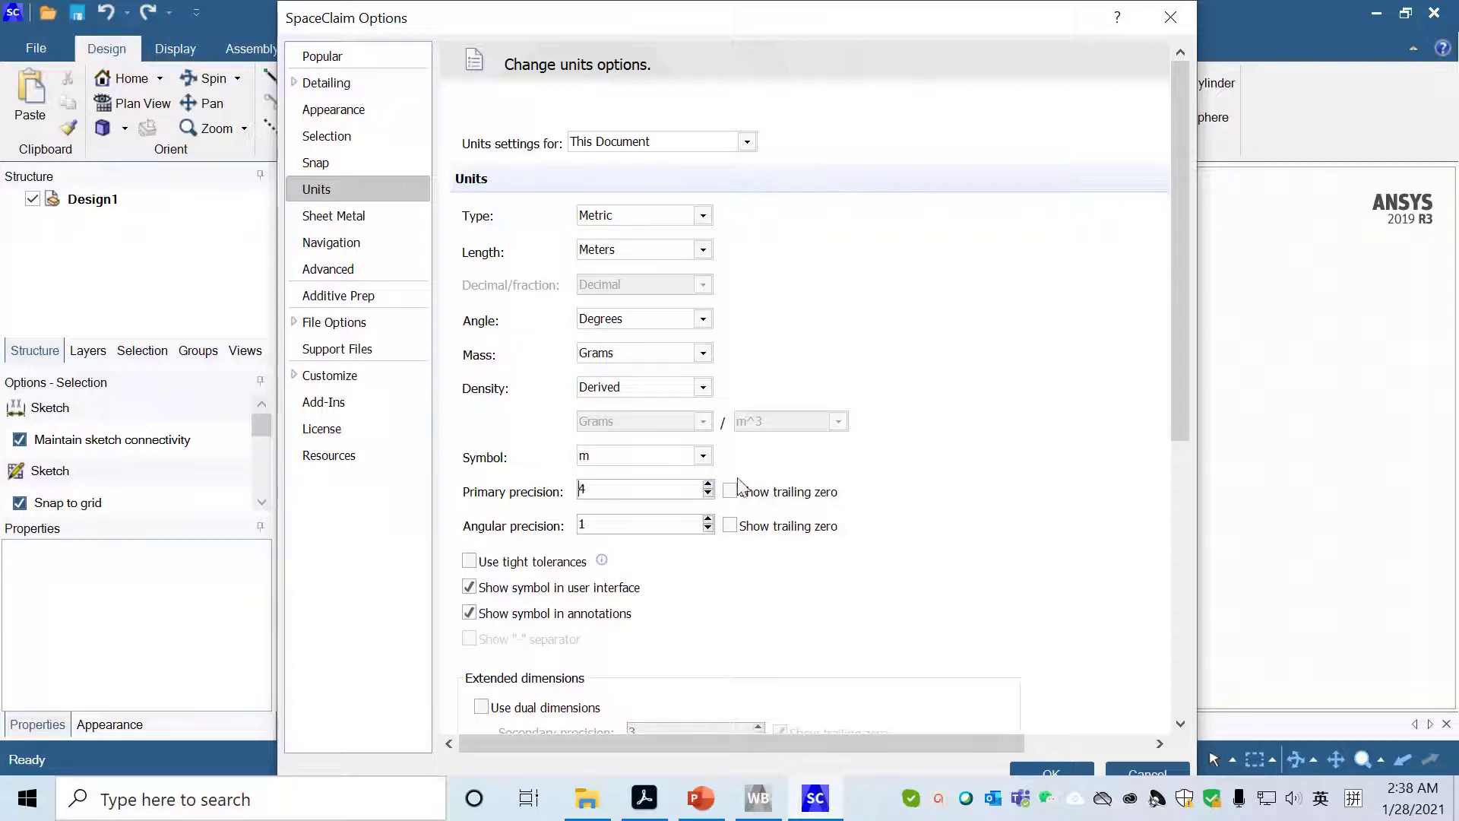
scroll(993, 482, "down", 5)
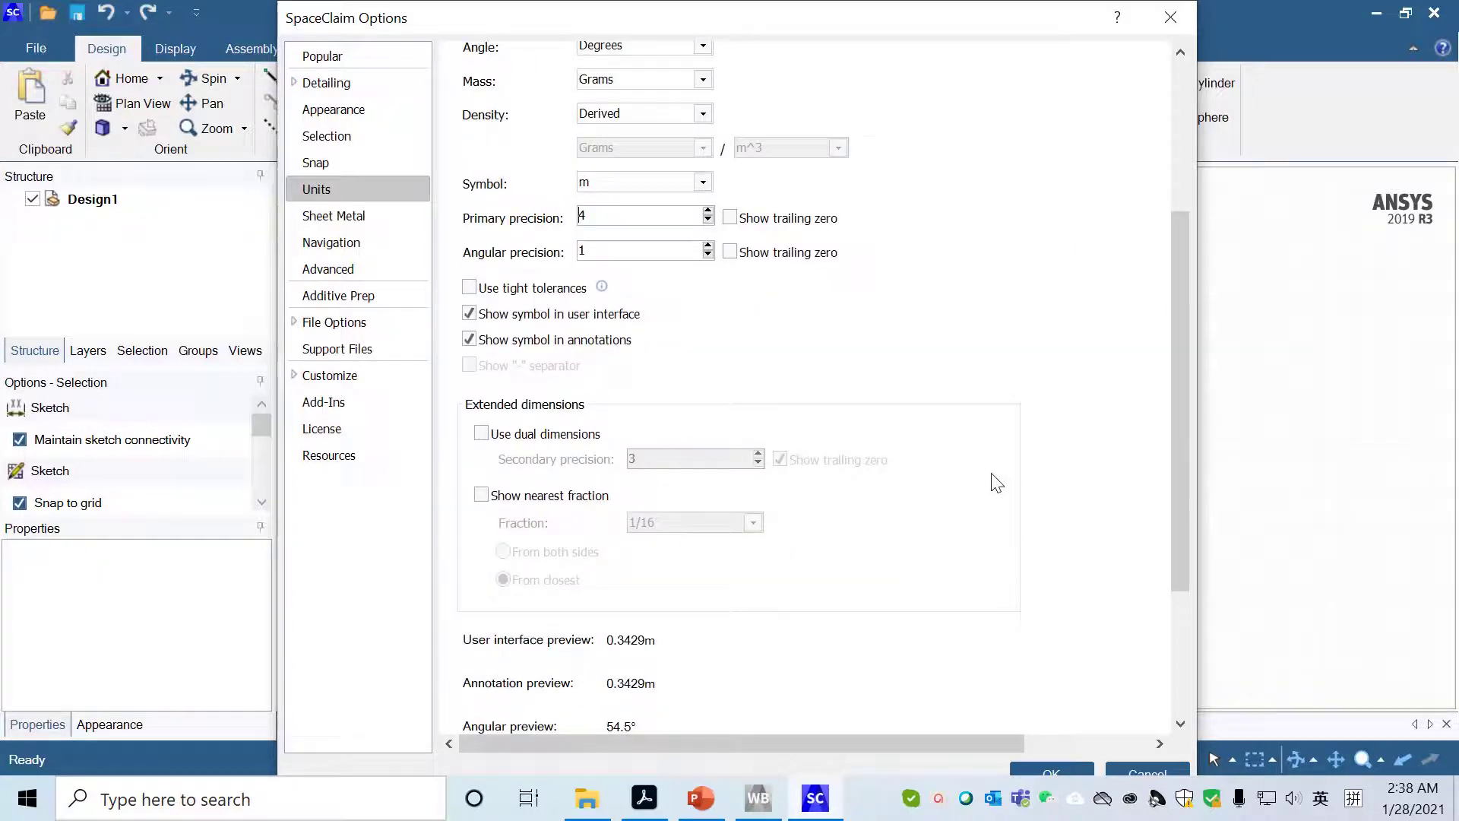
left_click(683, 590)
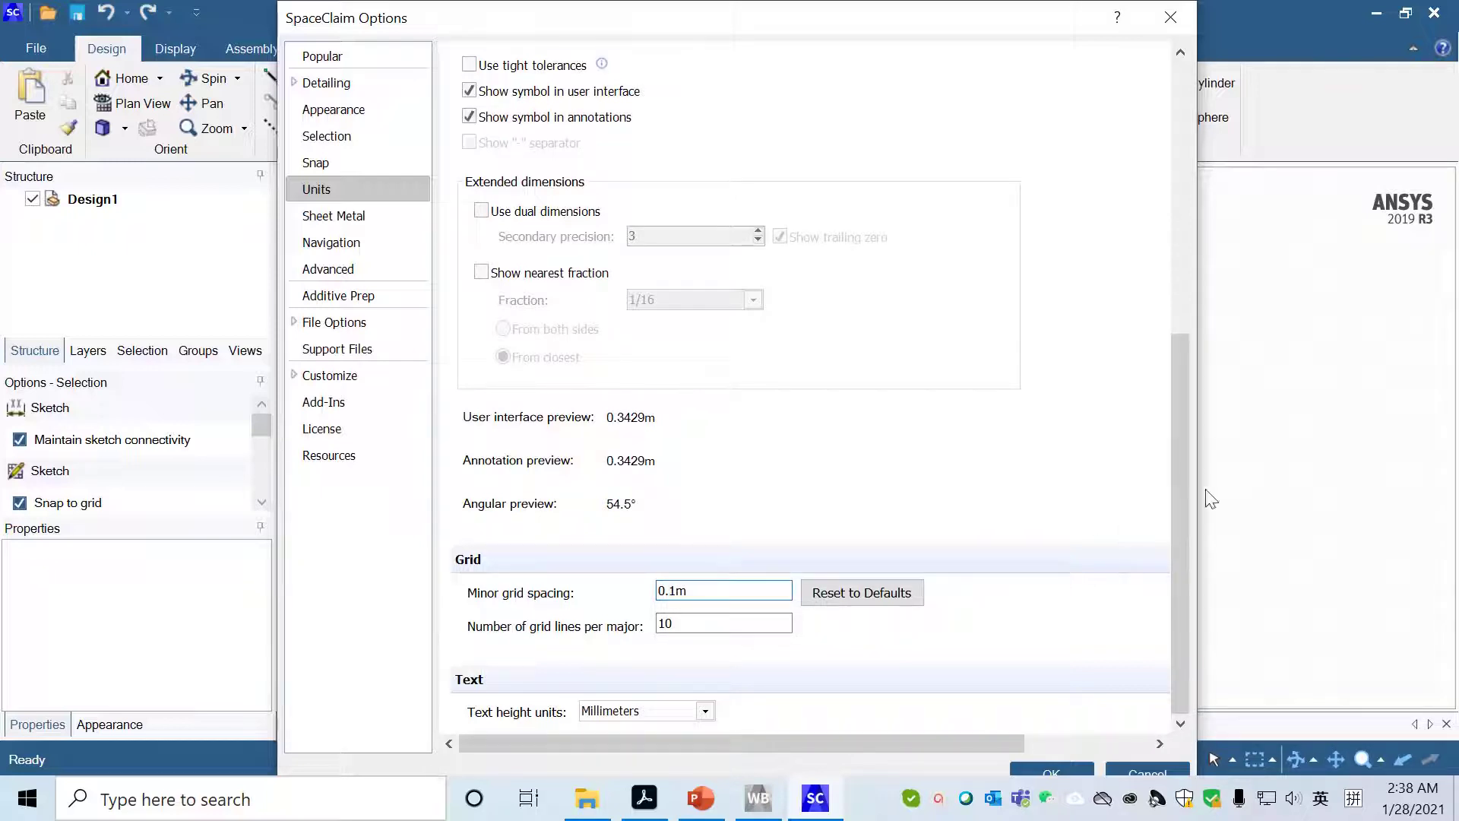
left_click(1050, 766)
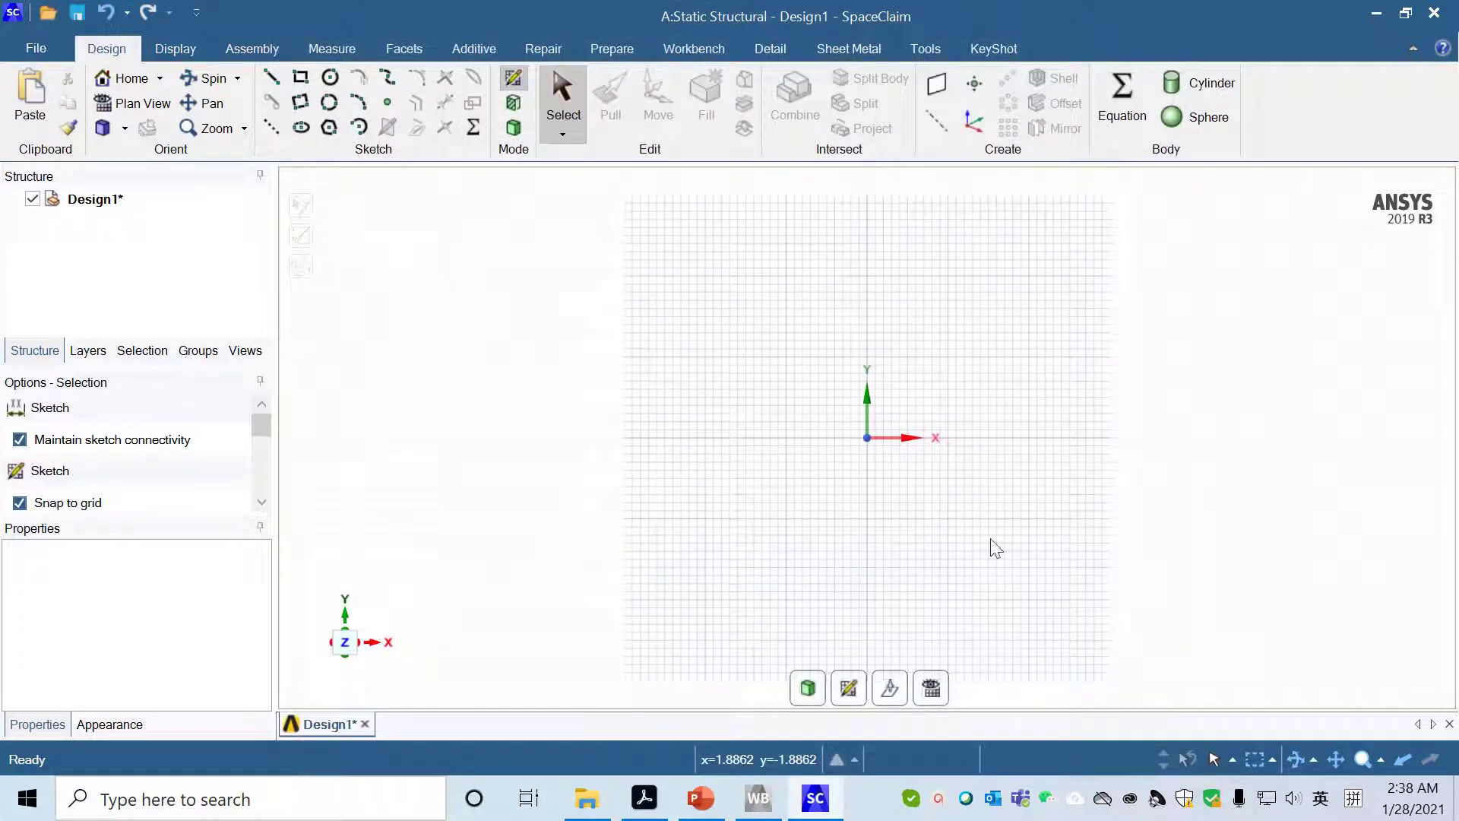
Step: Draw a 4.5 m vertical construction line through the origin
left_click(271, 128)
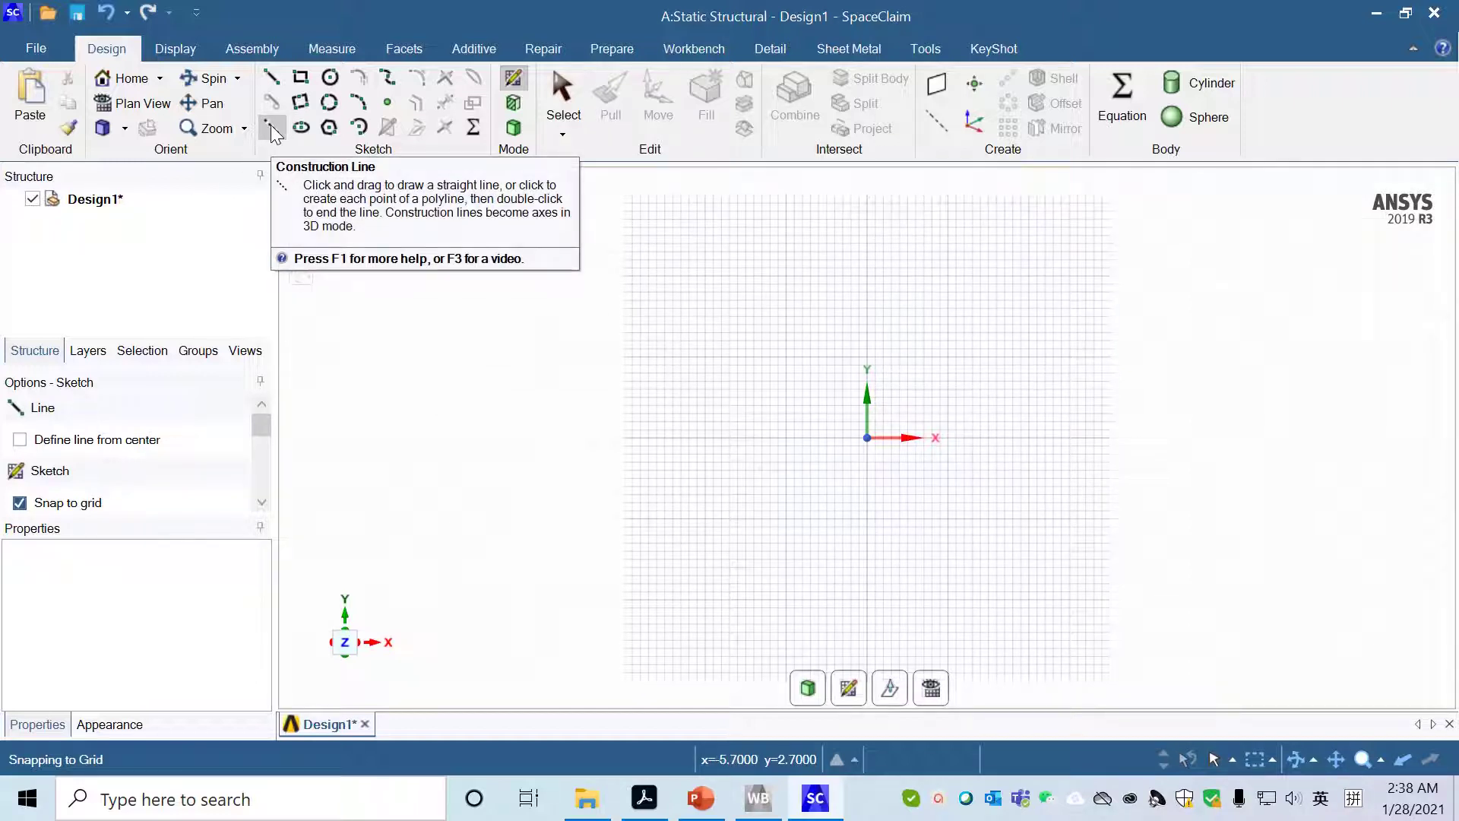
left_click(866, 225)
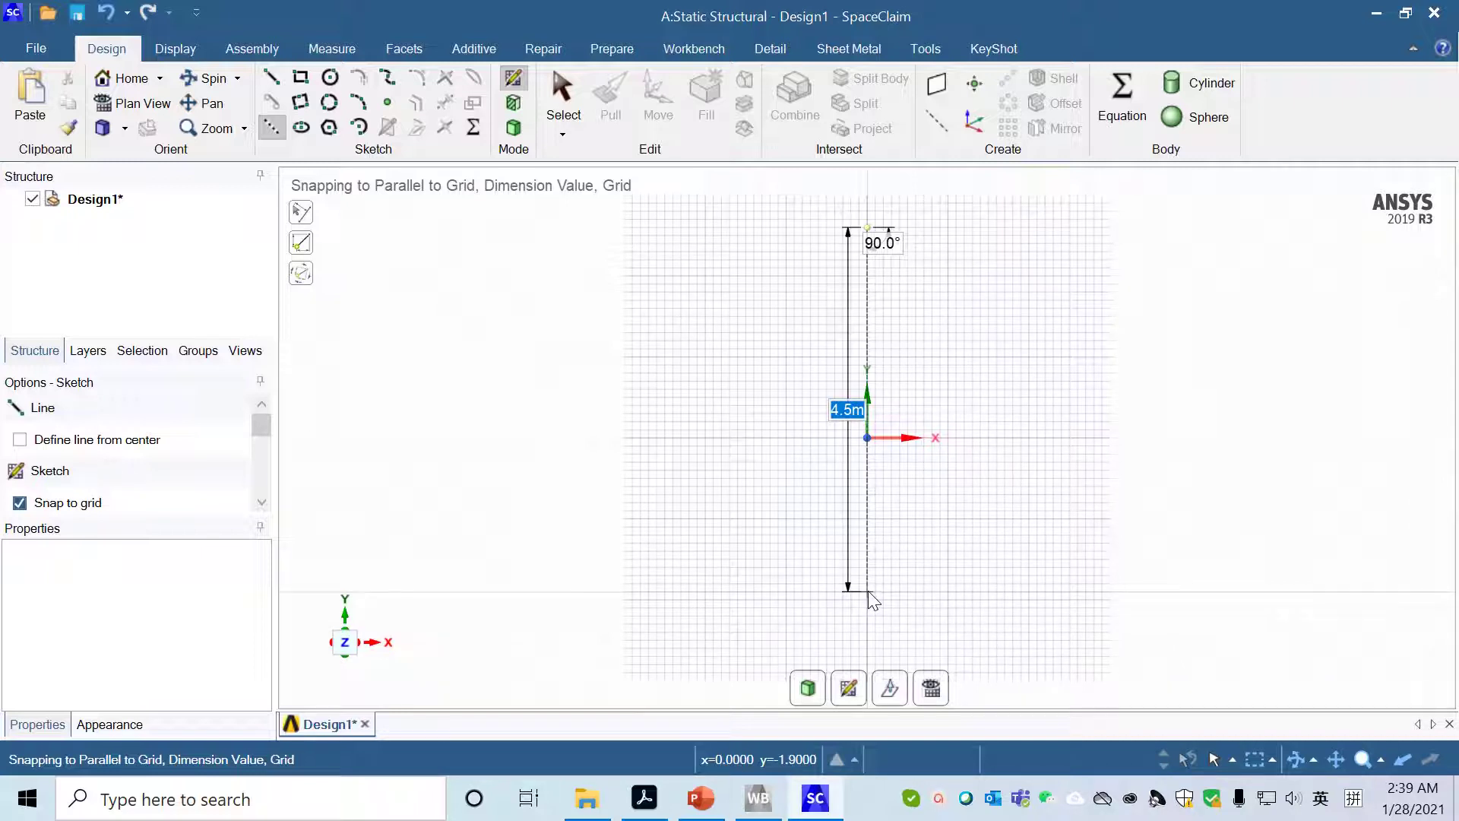
left_click(868, 591)
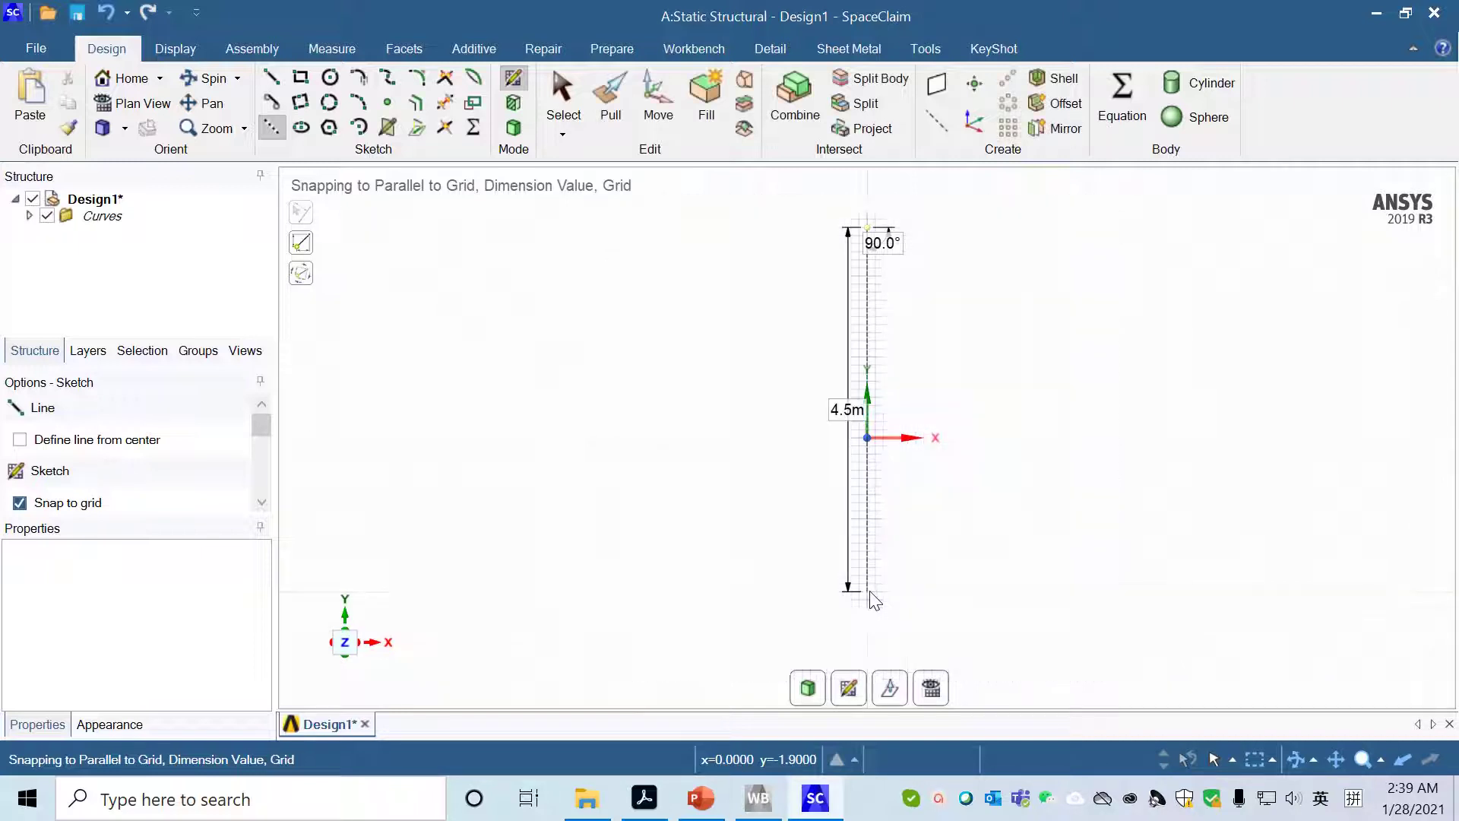
Step: Set the vertical construction line as the sketch's mirror line
left_click(562, 110)
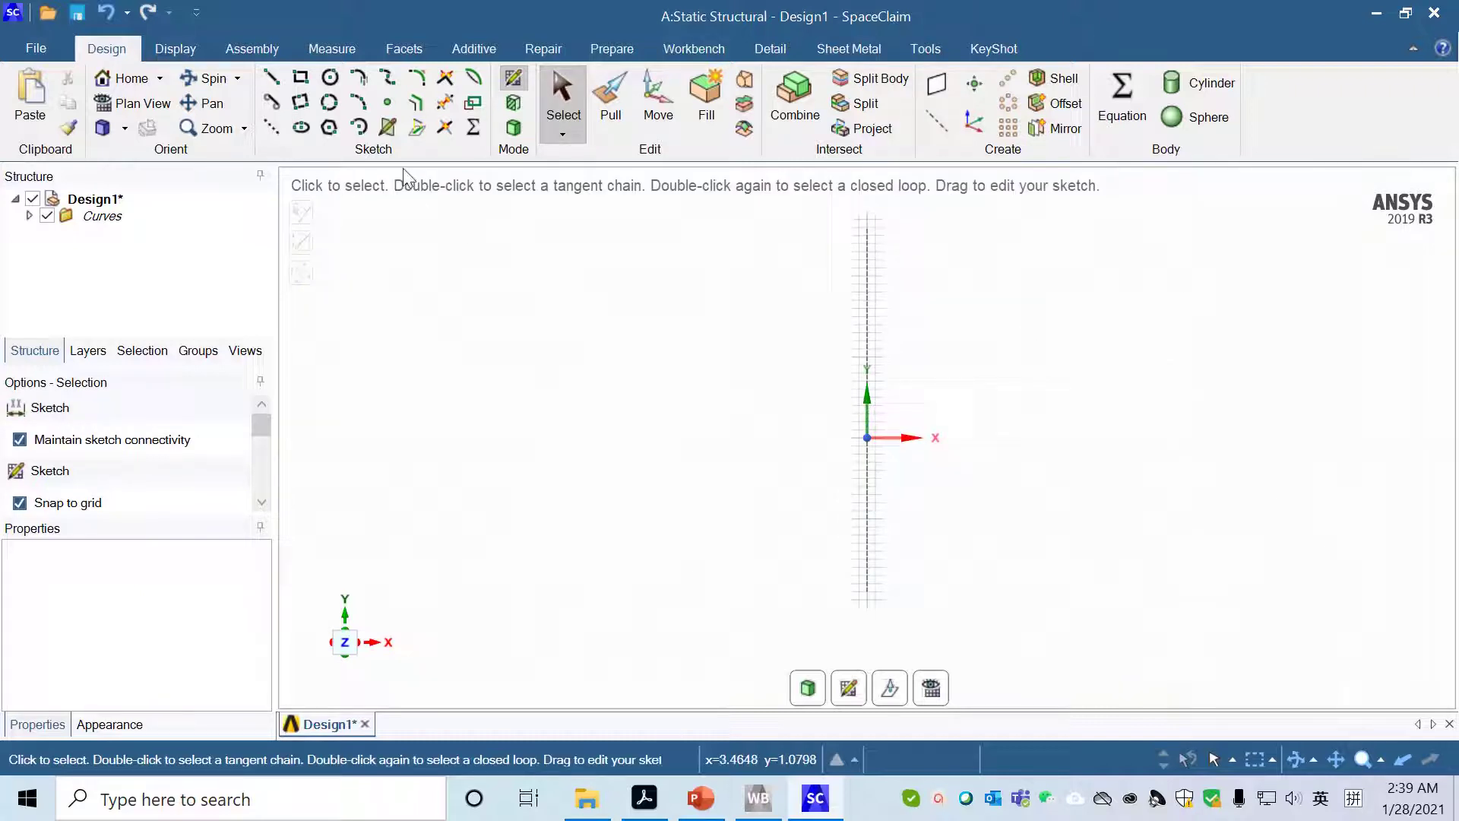
left_click(866, 350)
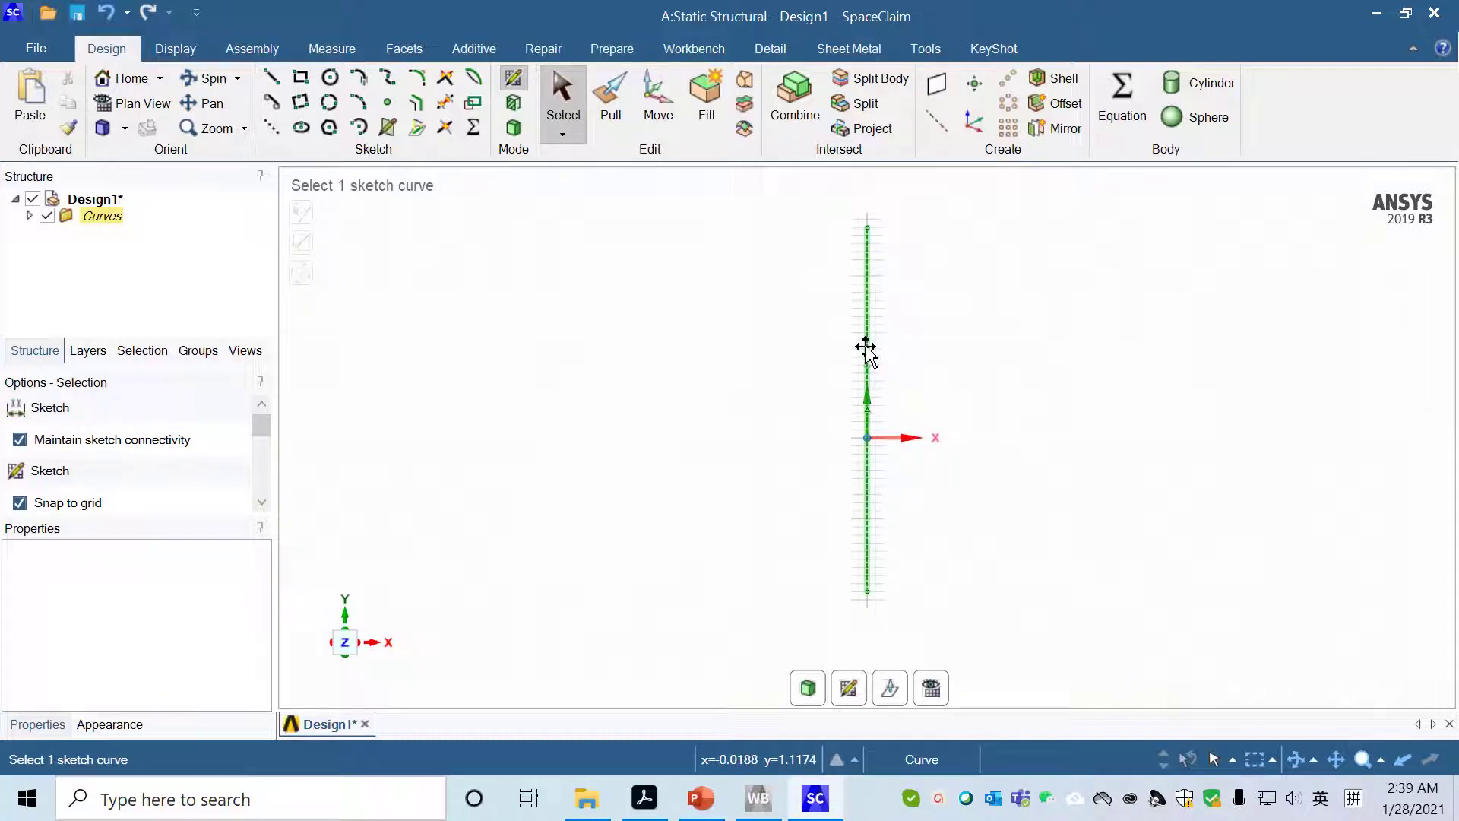
right_click(865, 348)
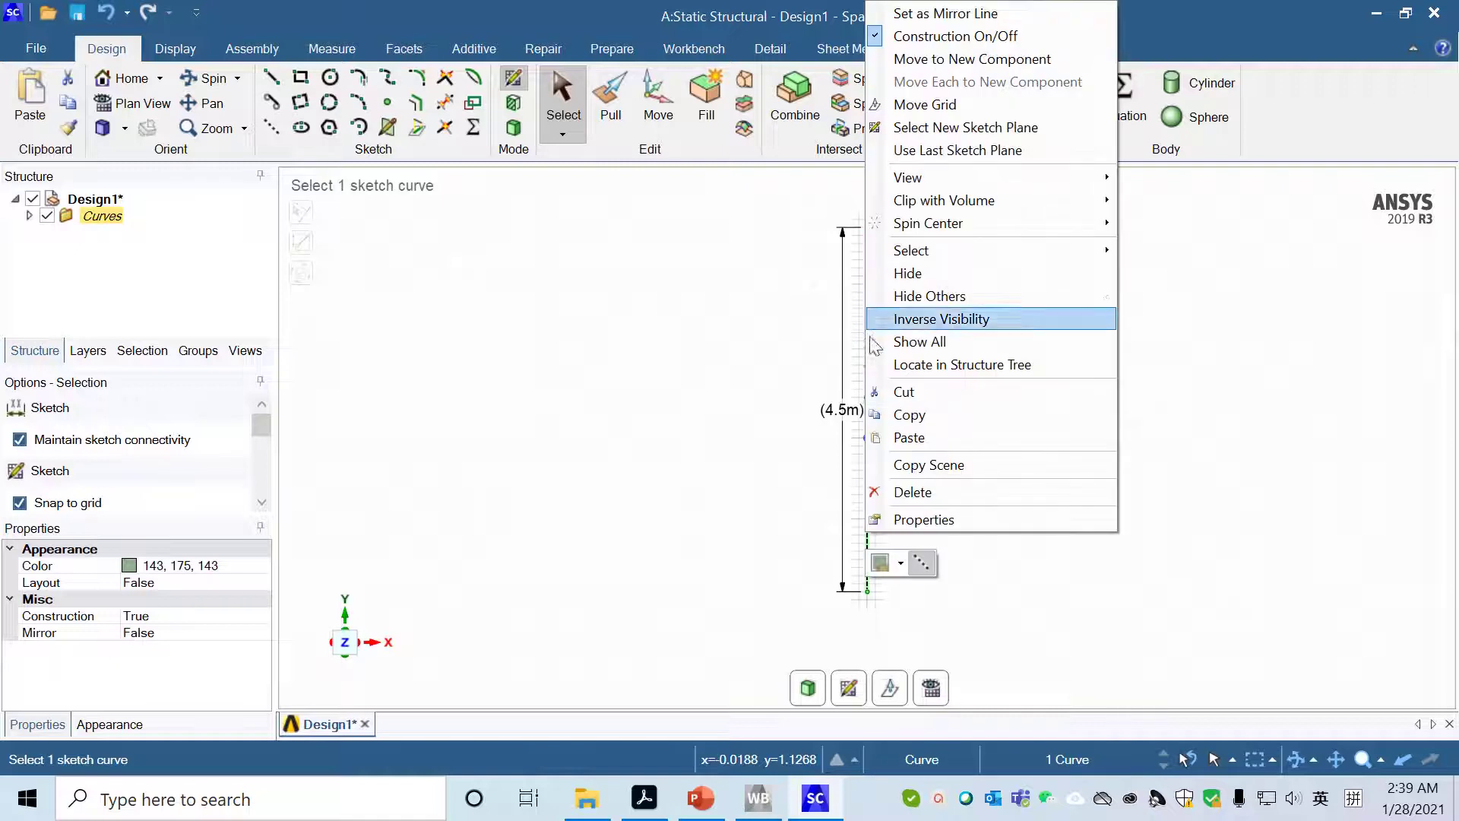
left_click(961, 13)
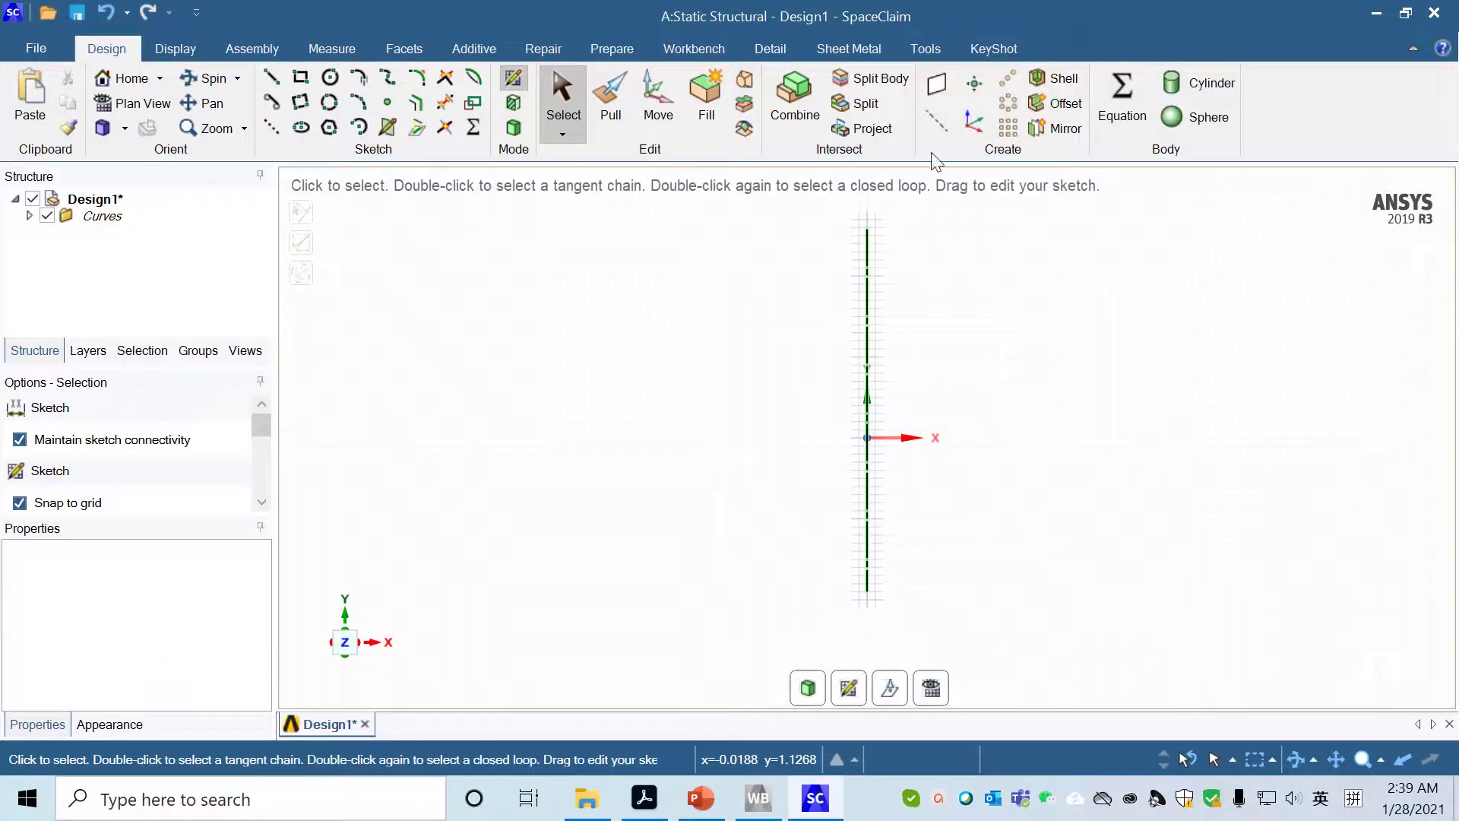
left_click(273, 76)
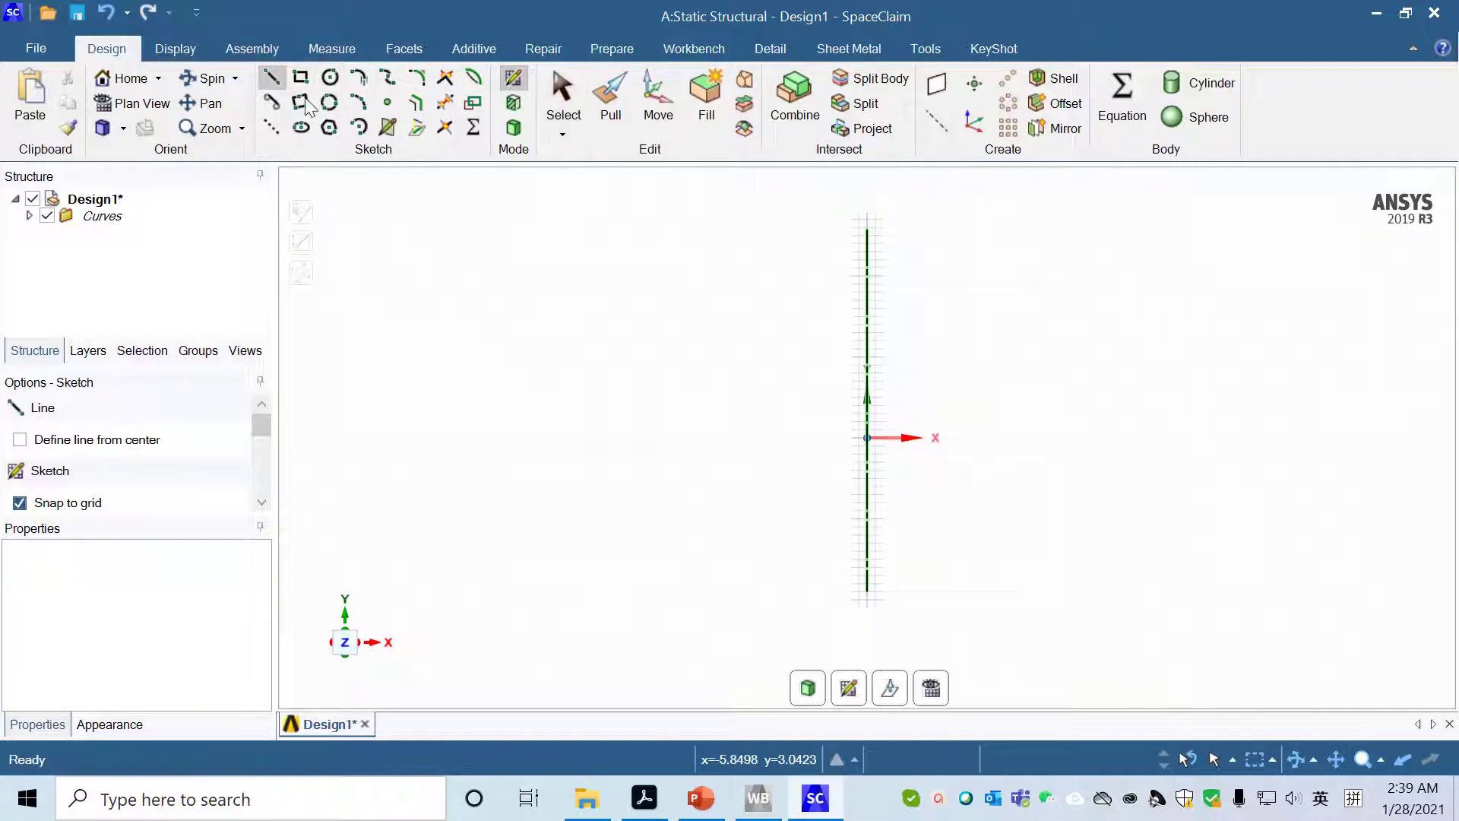
Step: Draw a 1 m square panel with its lower-right corner at the origin
left_click(866, 438)
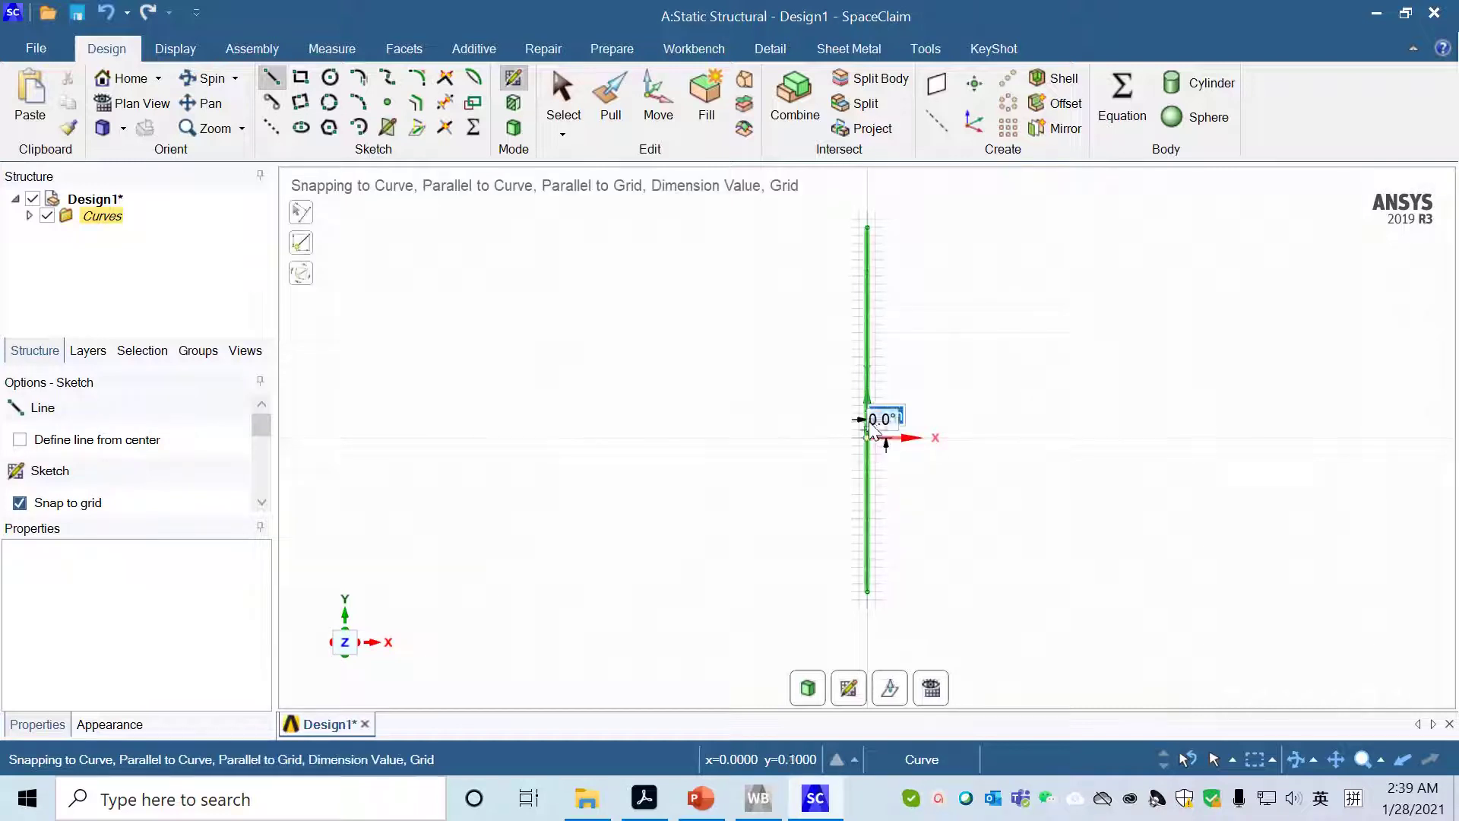
left_click(866, 357)
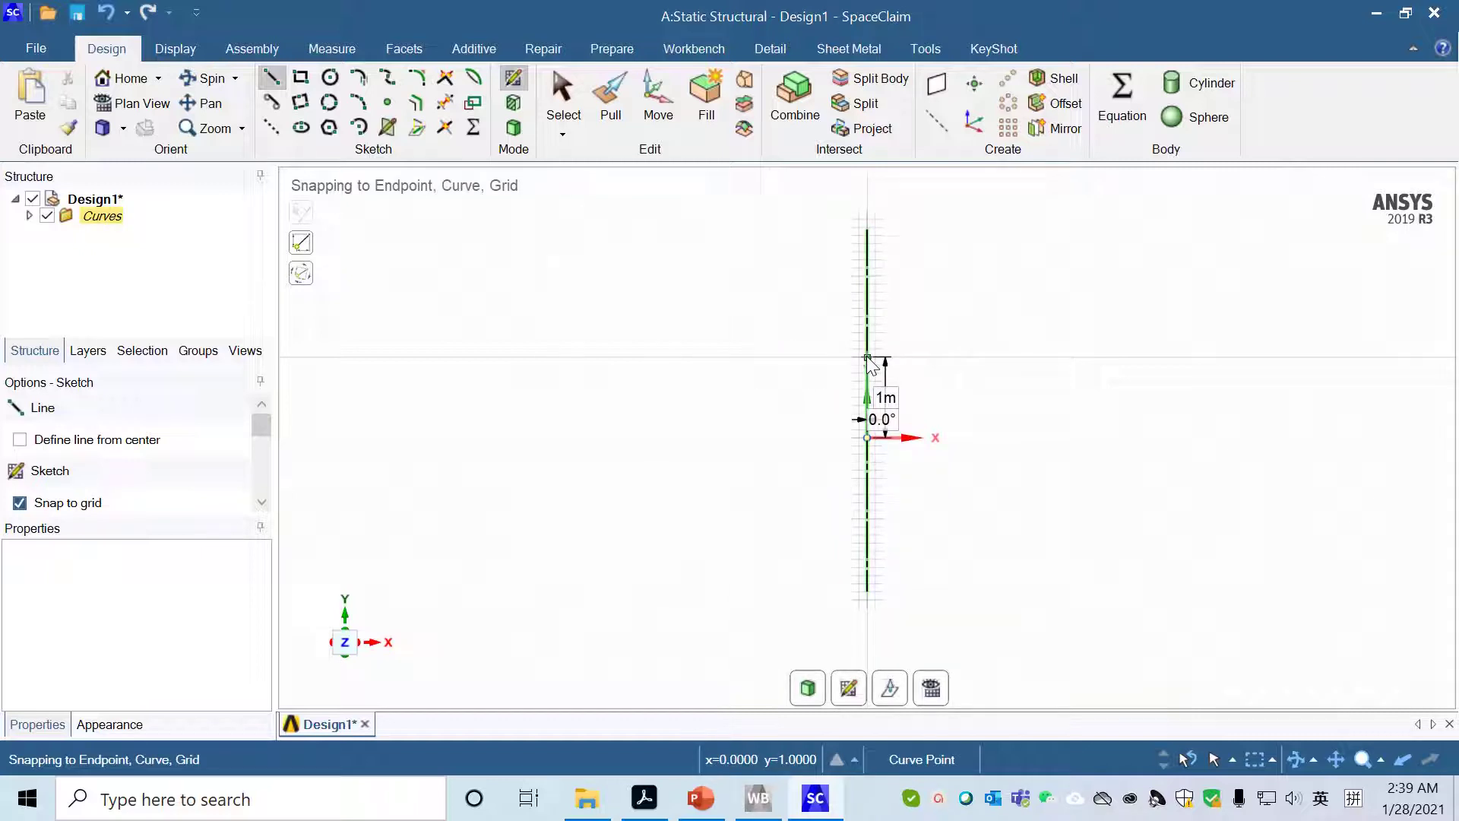
left_click(866, 356)
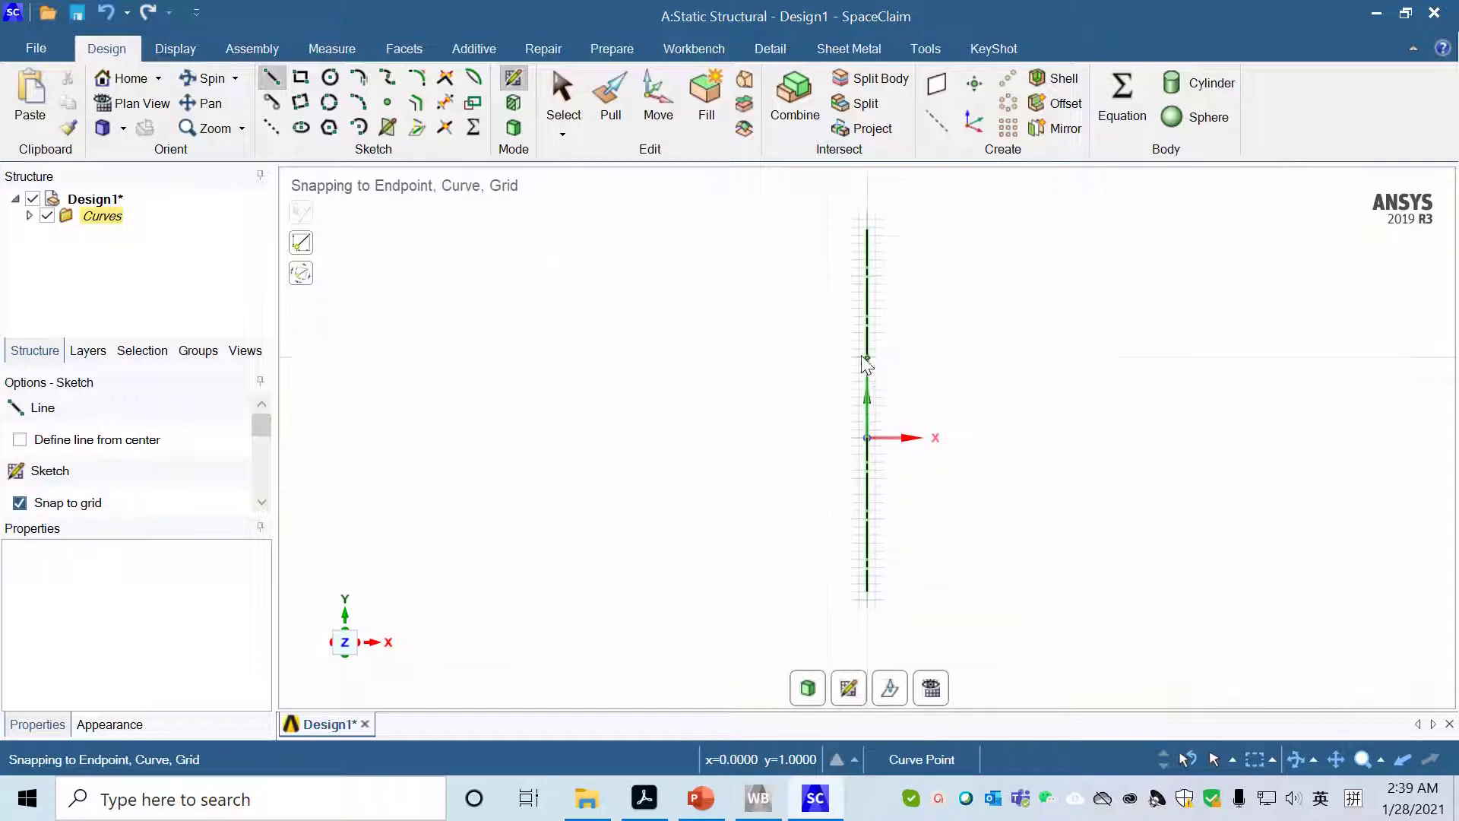
left_click(788, 358)
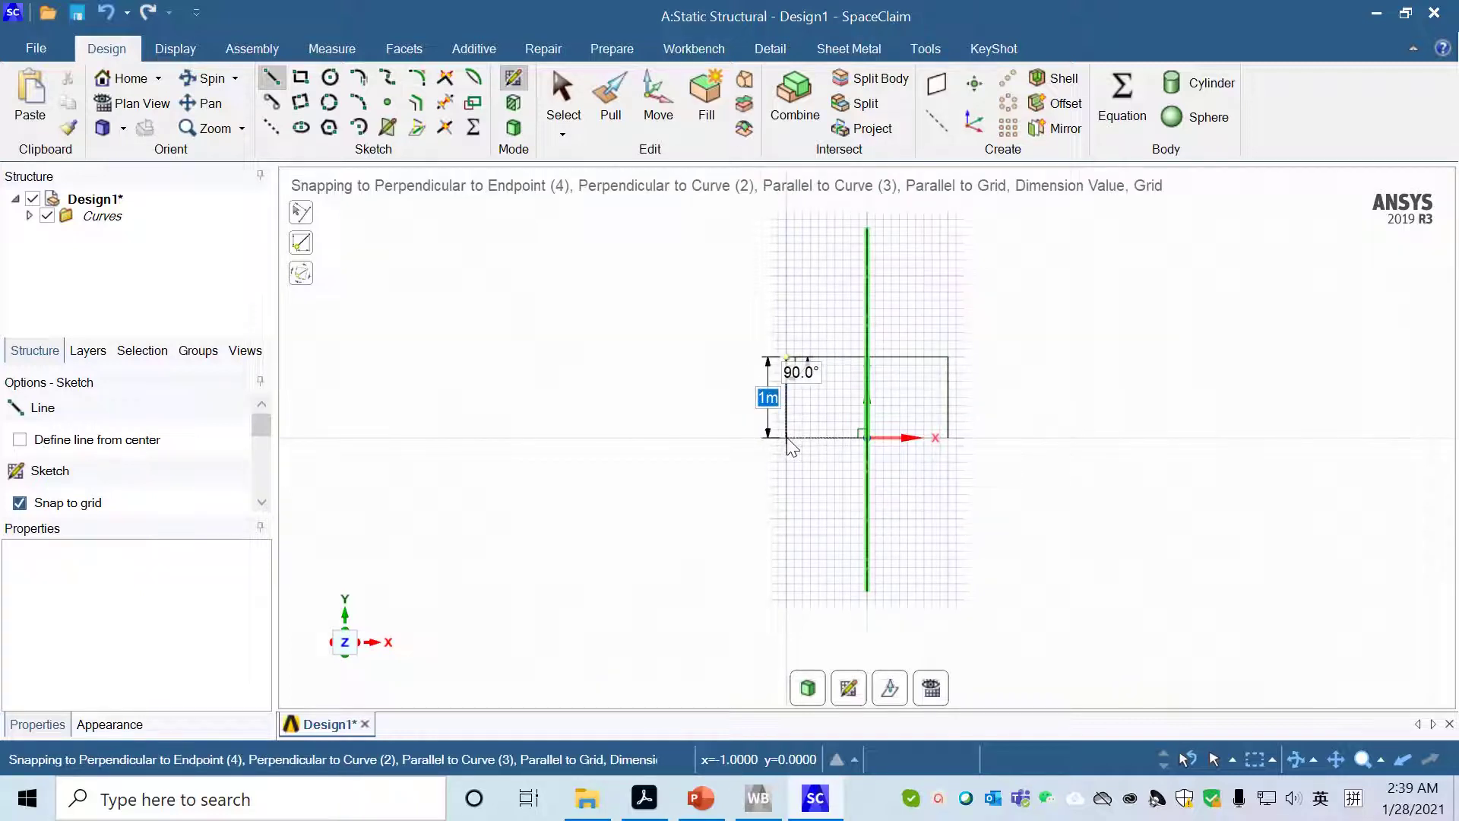
left_click(786, 437)
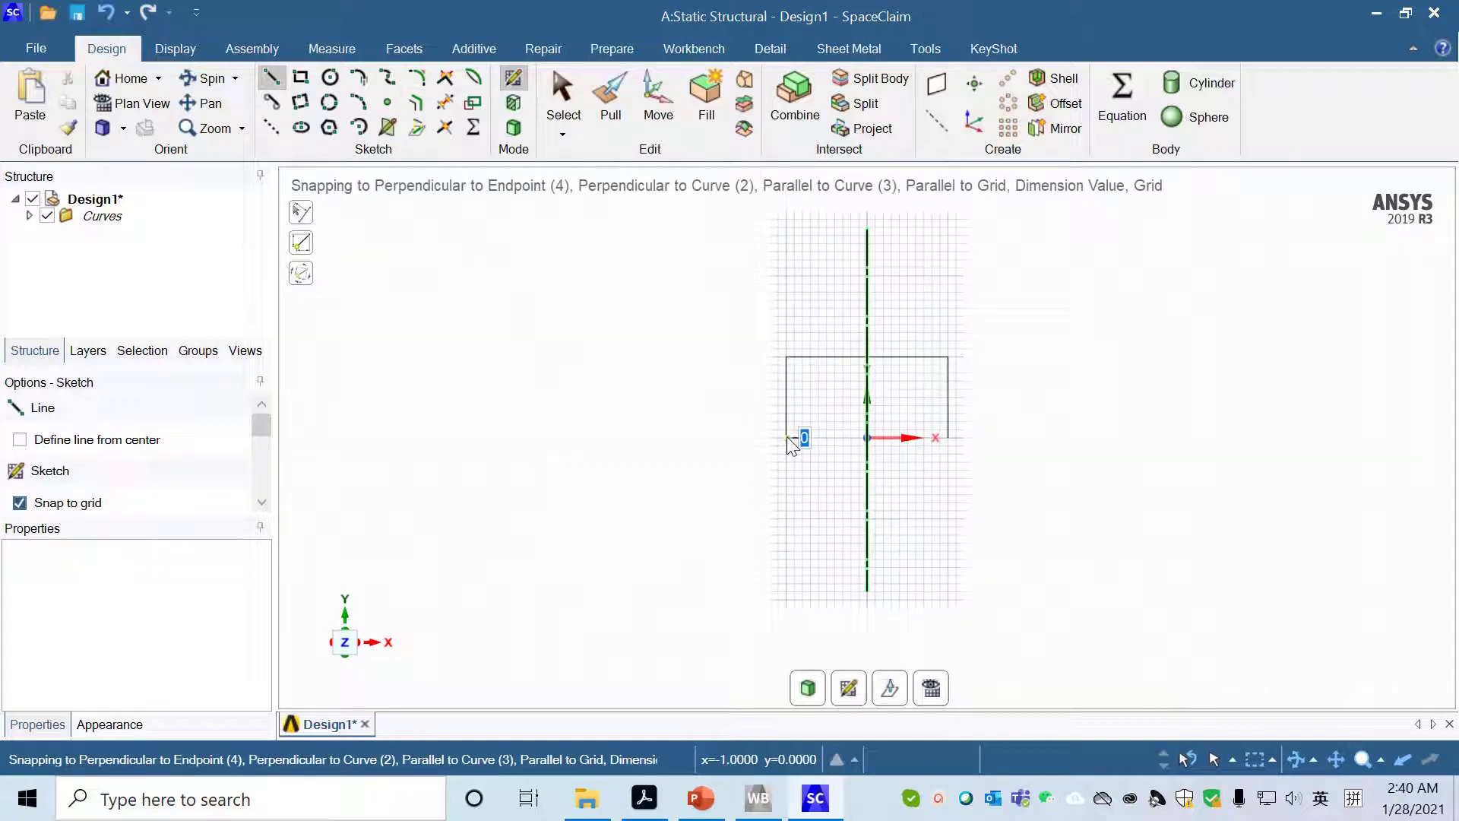
left_click(867, 438)
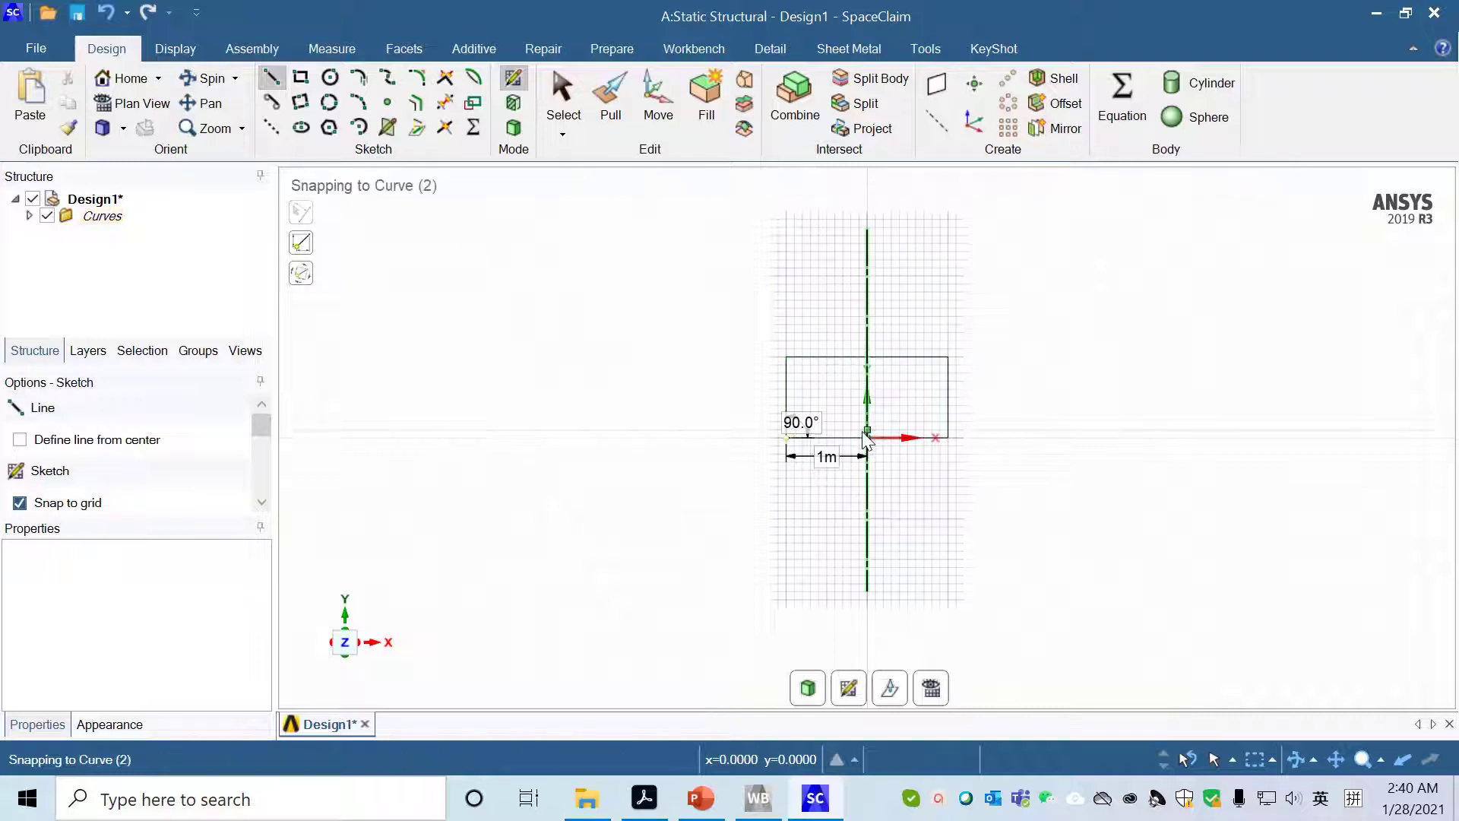
Step: Add a 45° diagonal to the origin, a 1 m bottom extension, and a sloped end member
left_click(787, 357)
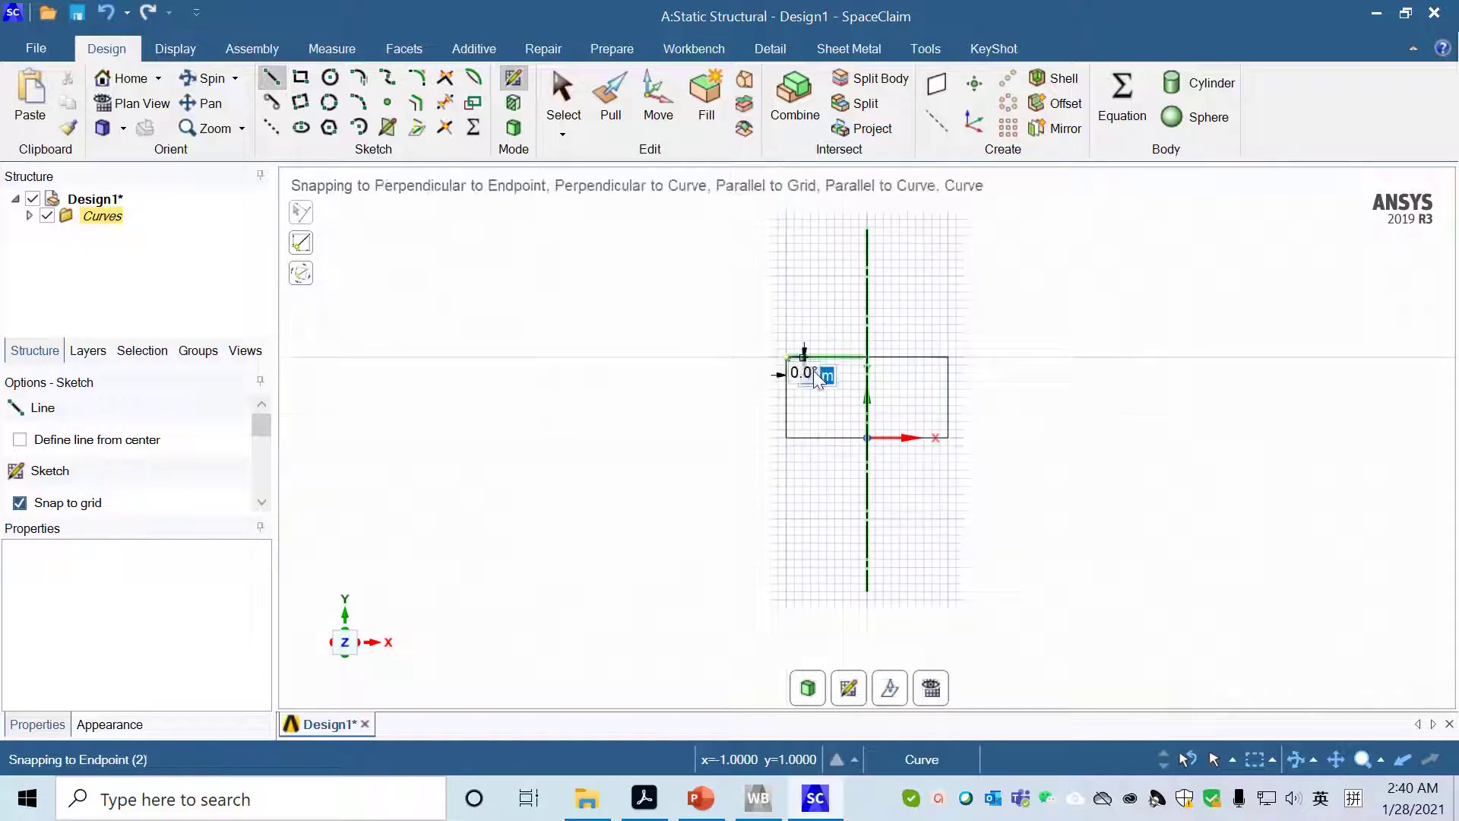
left_click(868, 440)
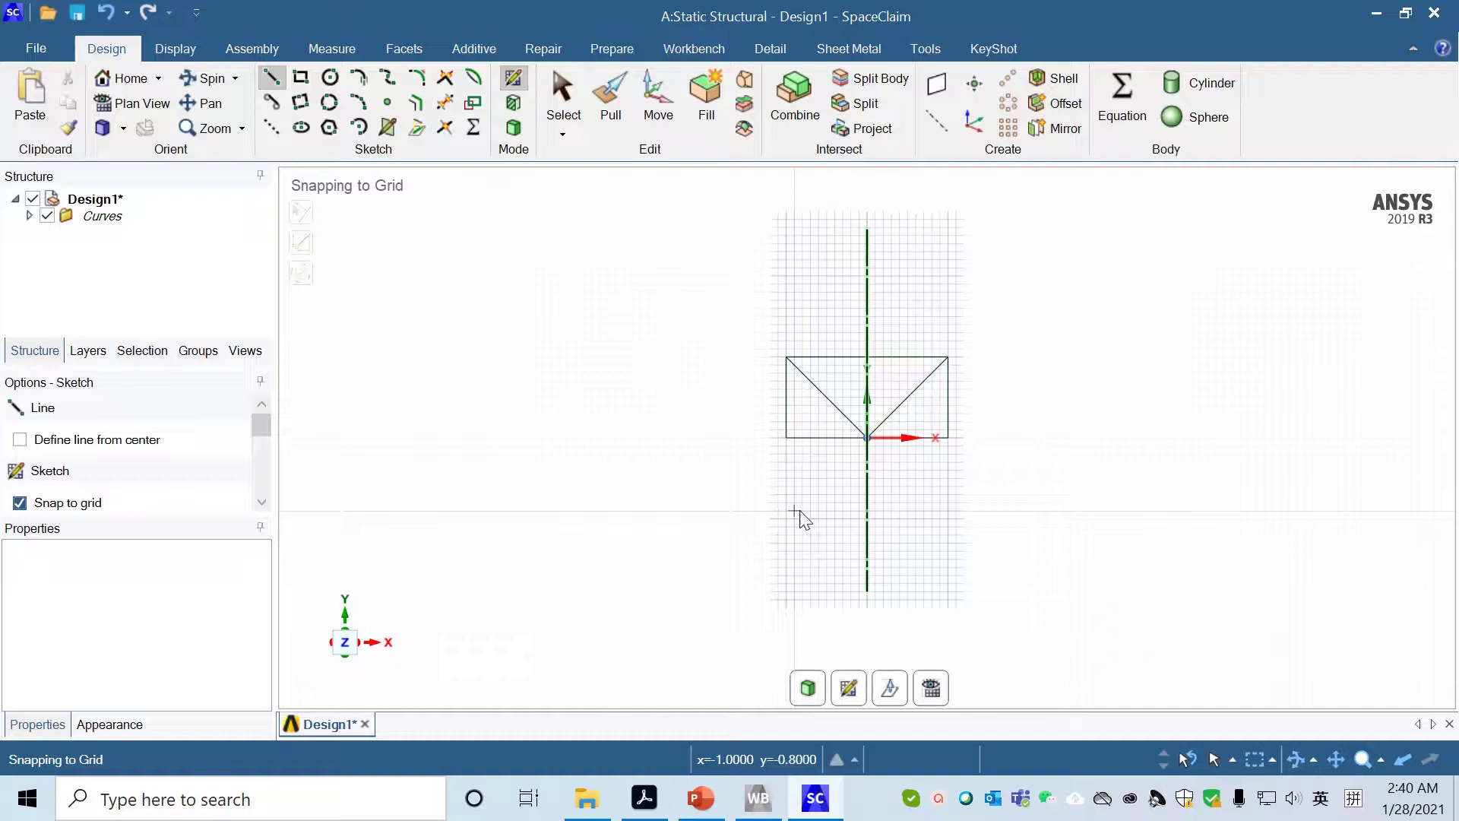
left_click(787, 437)
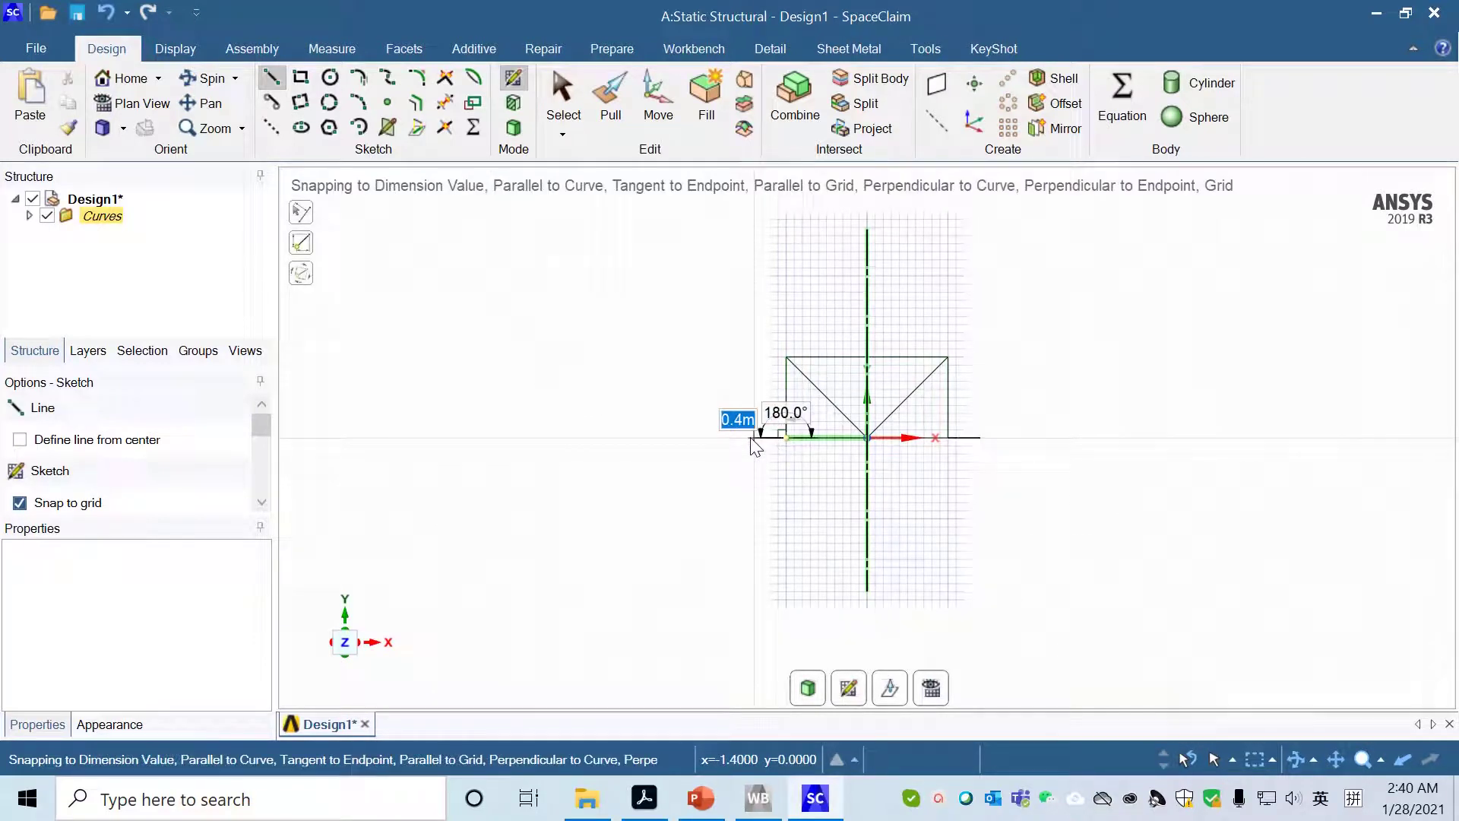
left_click(705, 438)
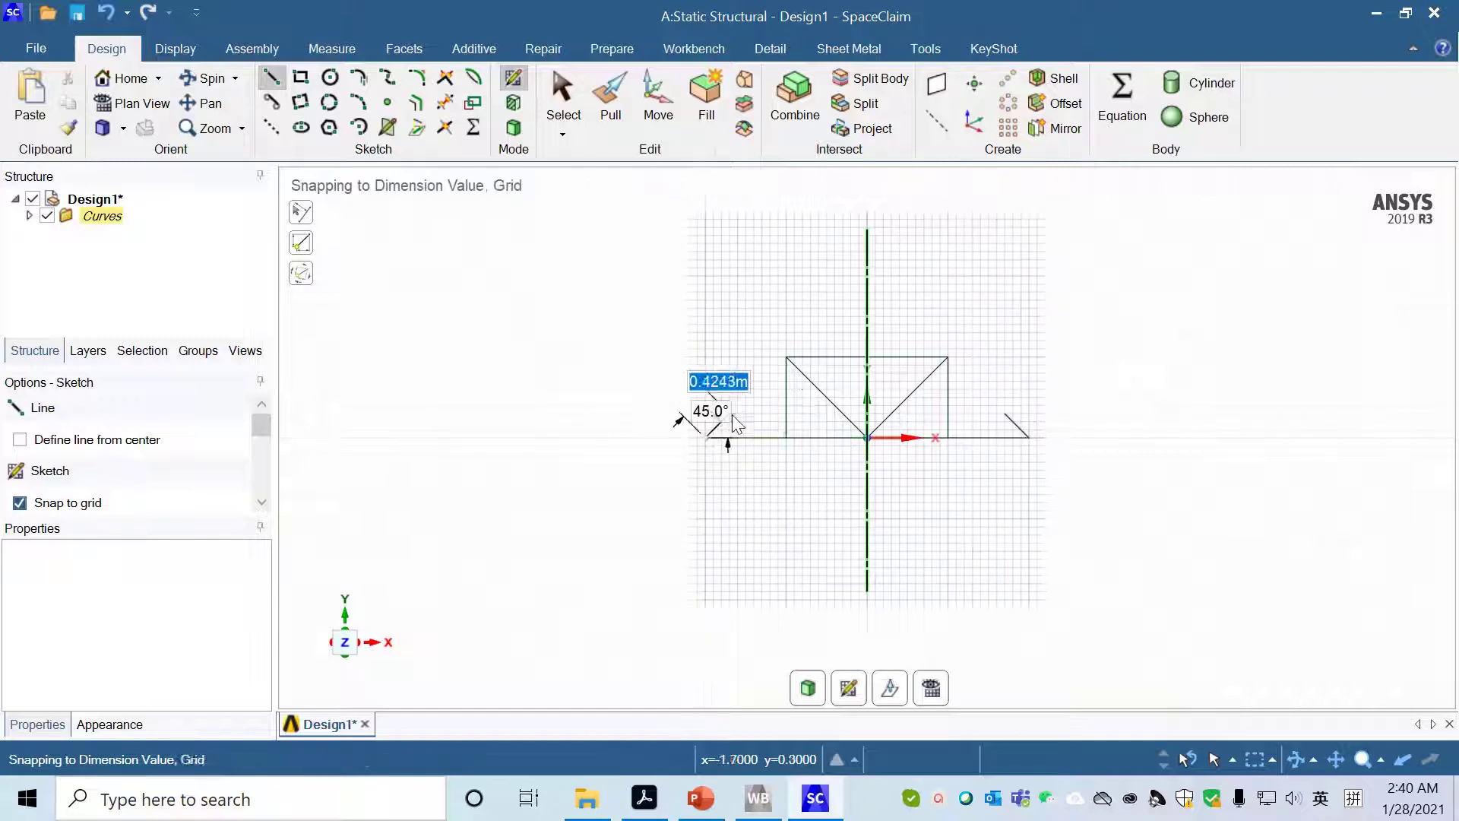
left_click(786, 357)
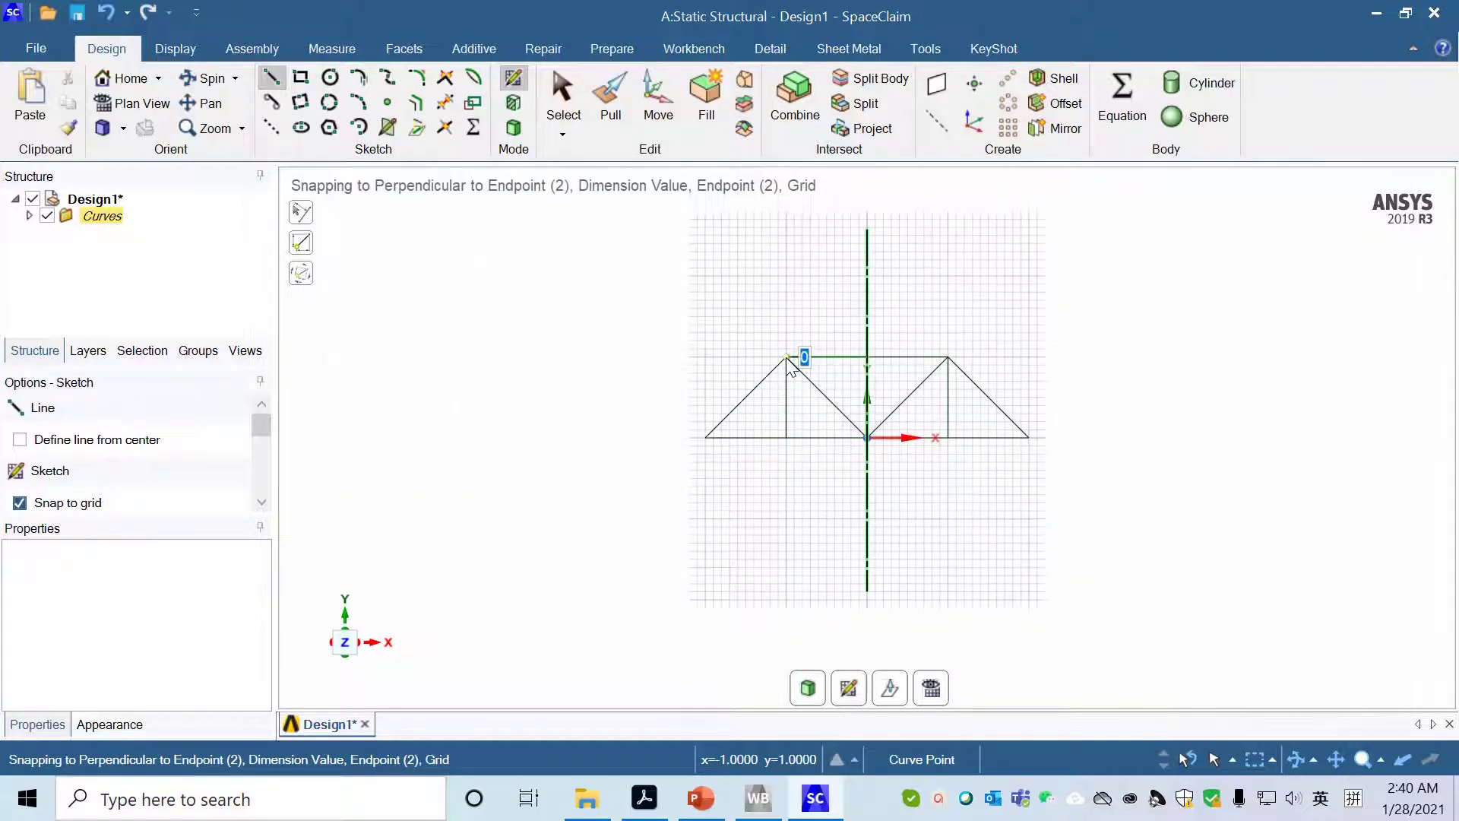
key("Escape")
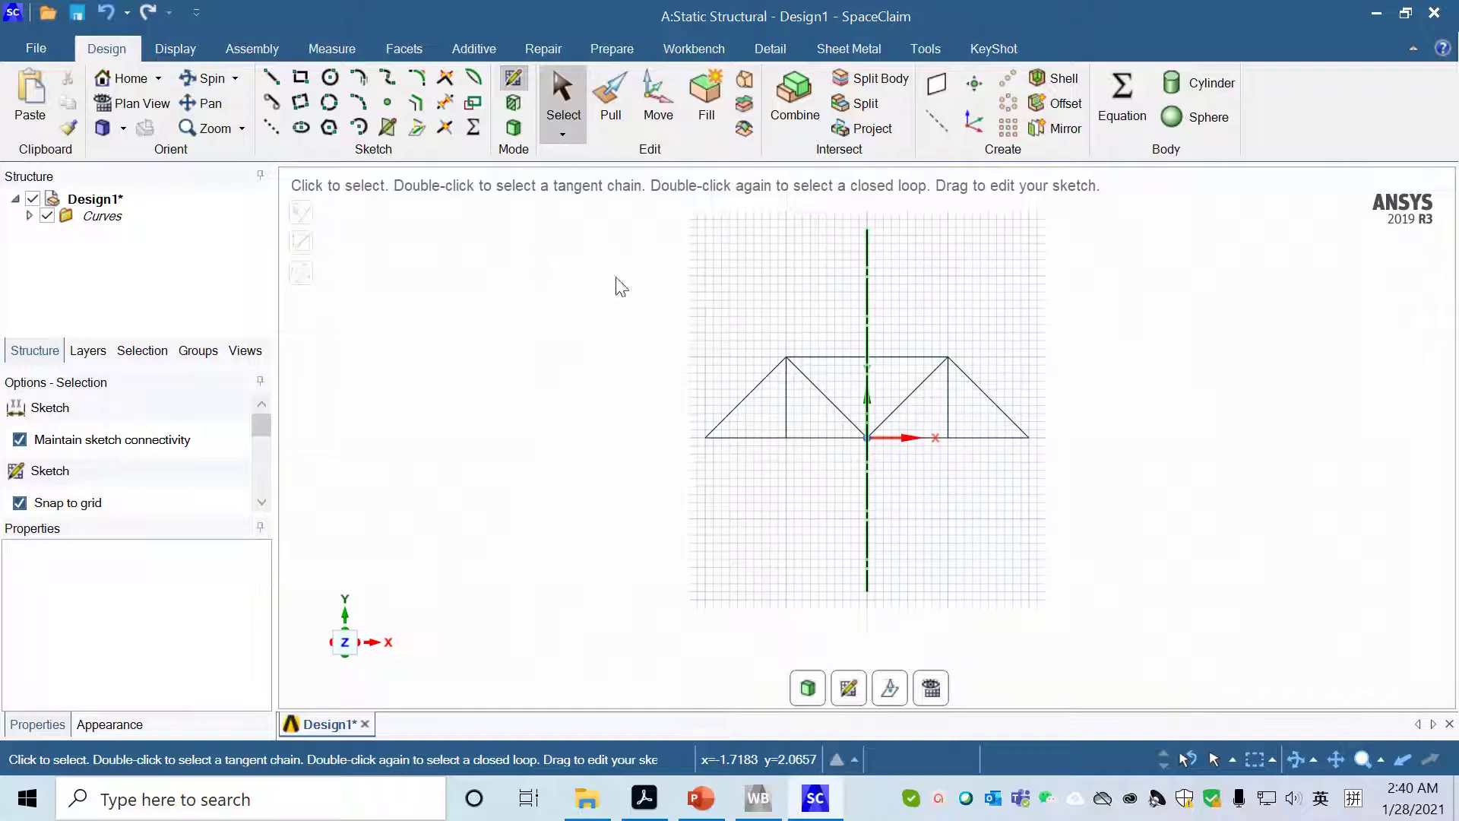
Step: Delete the vertical mirror line from the sketch
left_click(867, 266)
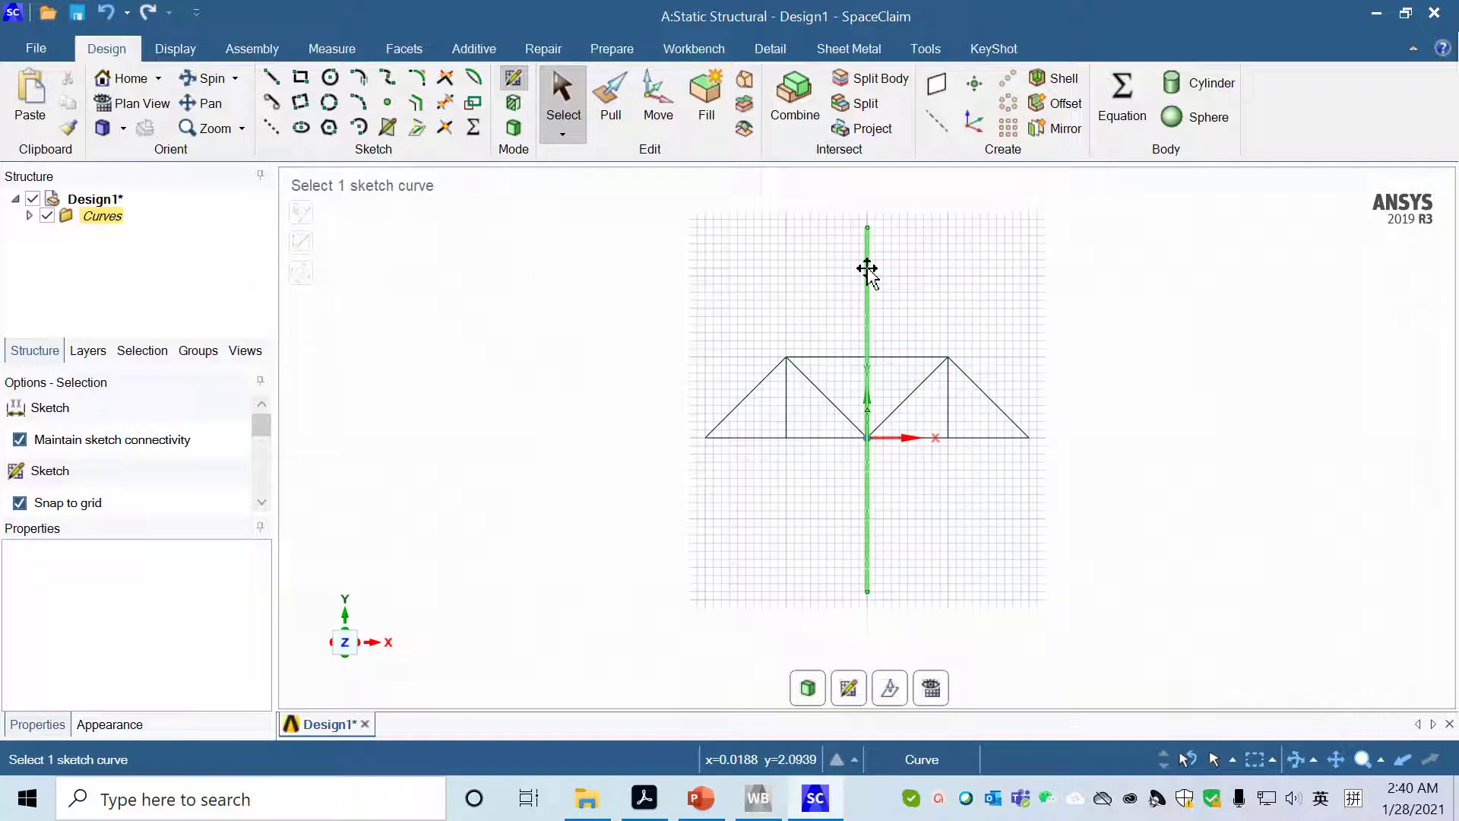
left_click(866, 267)
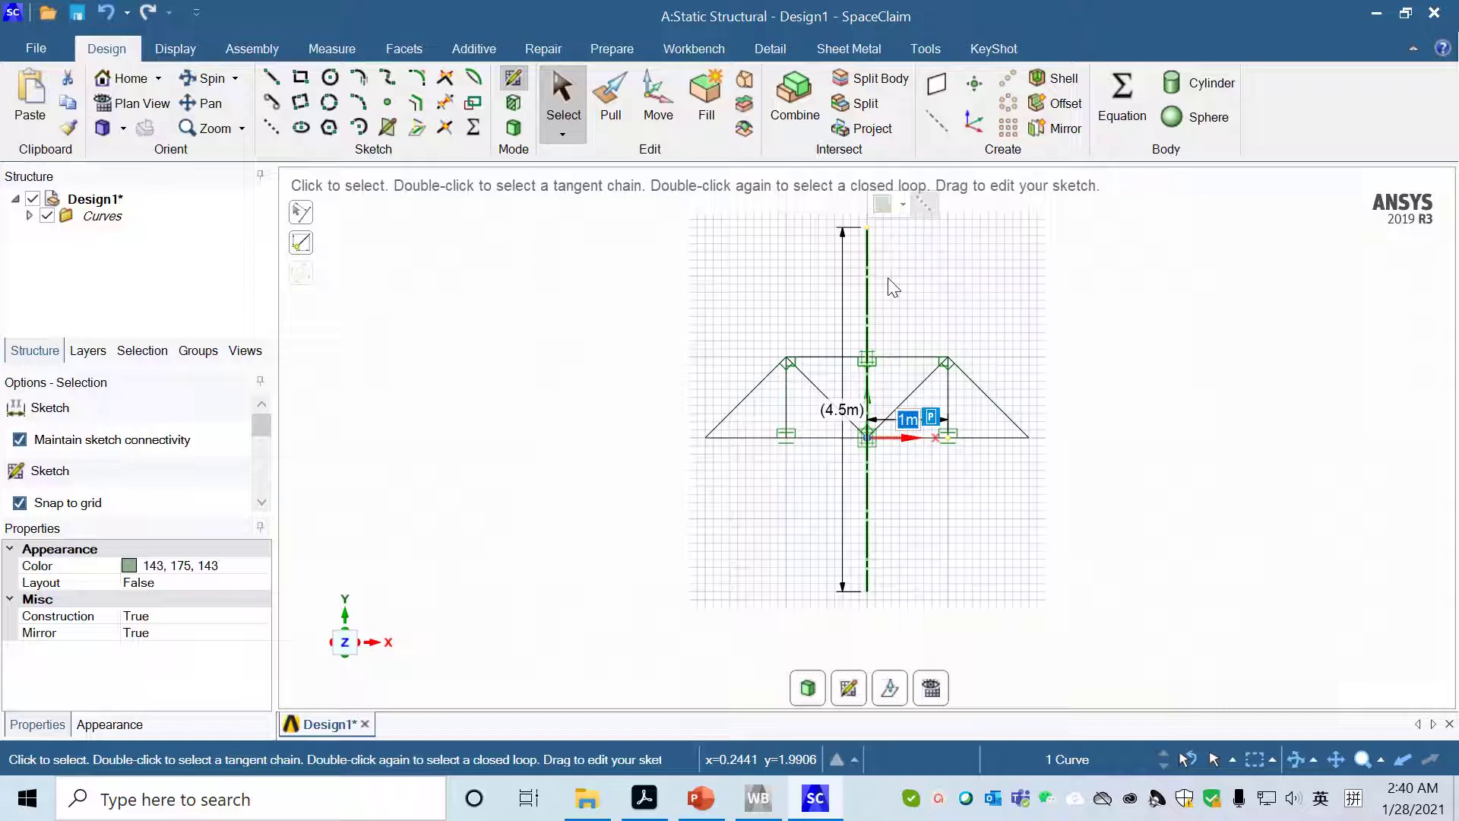
key("Delete")
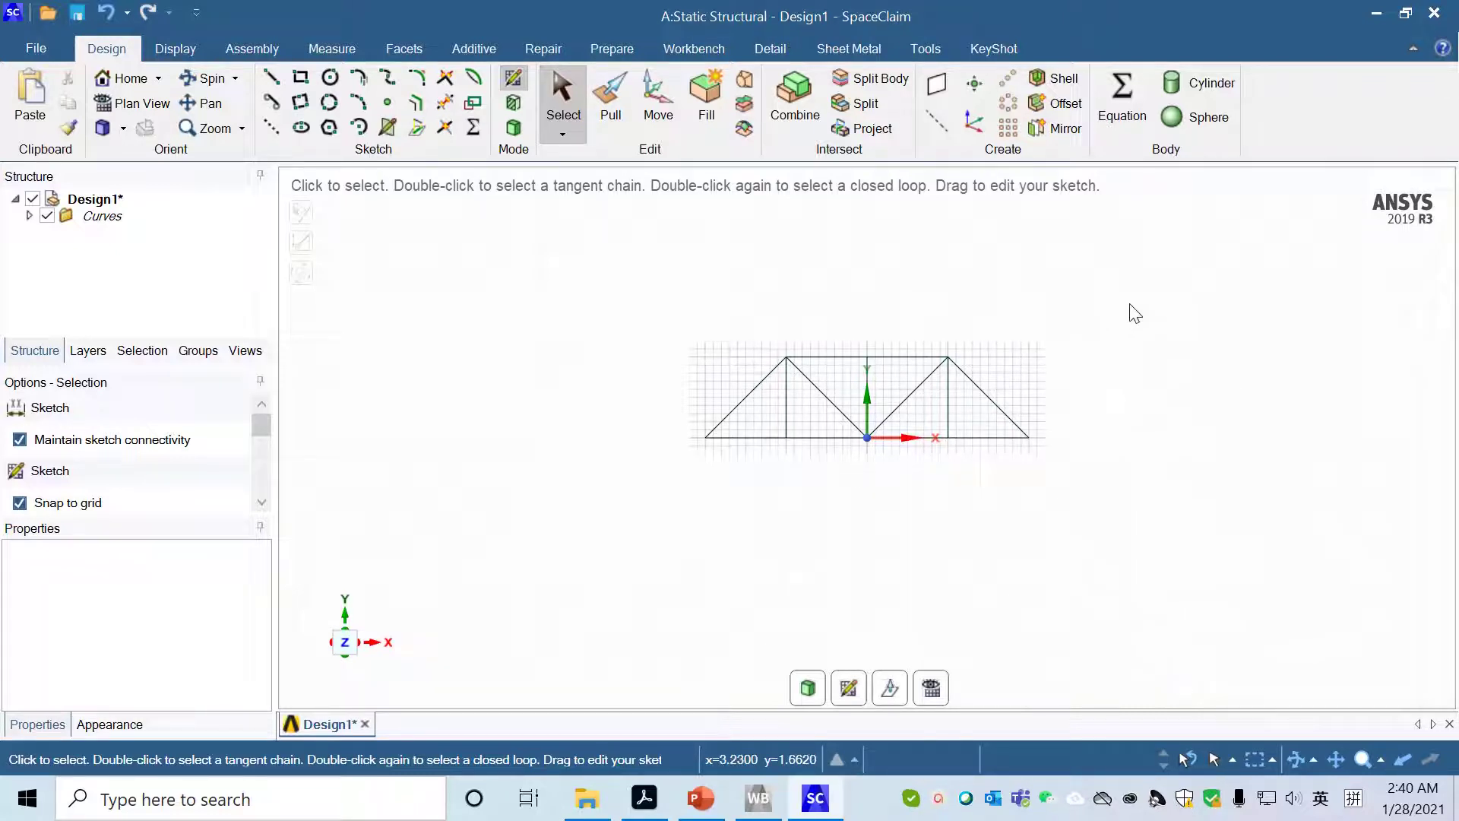
Step: Box-select all 13 truss curves and bring up the Prepare beam tools
mouse_move(1126, 301)
left_mouse_down()
mouse_move(1098, 334)
mouse_move(559, 552)
left_mouse_up()
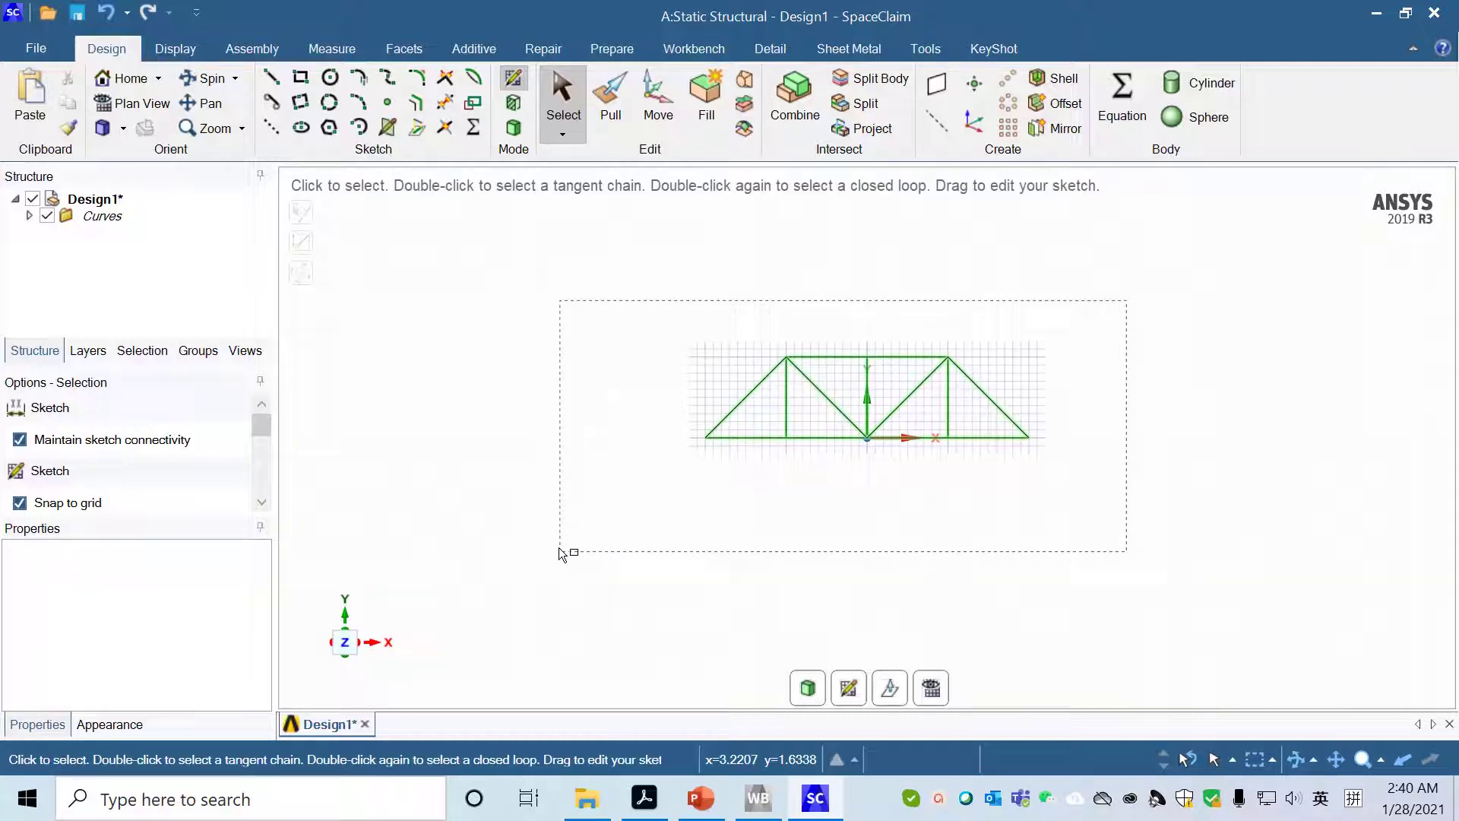
left_click_drag(560, 553, 594, 526)
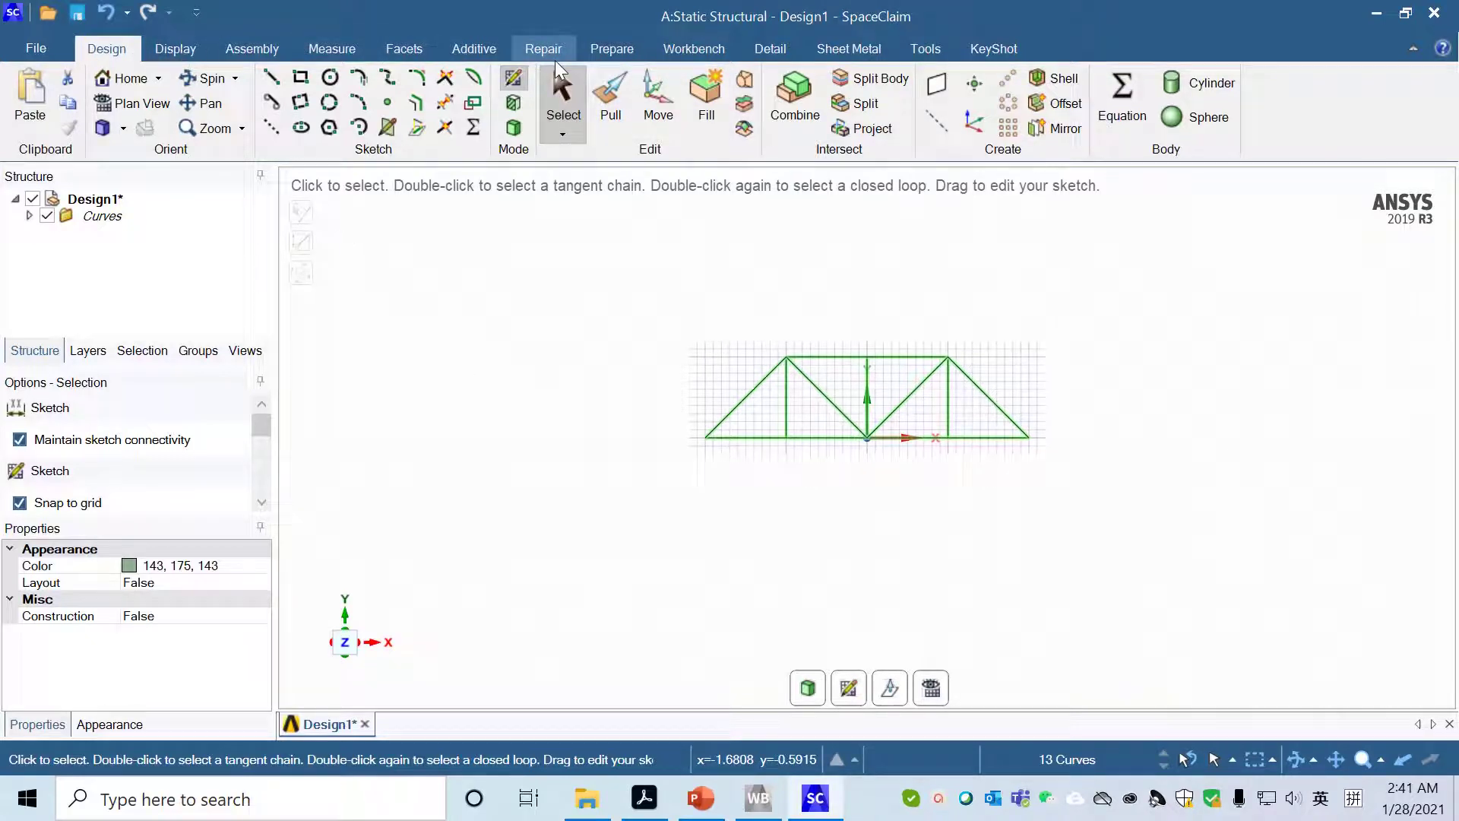
left_click(620, 49)
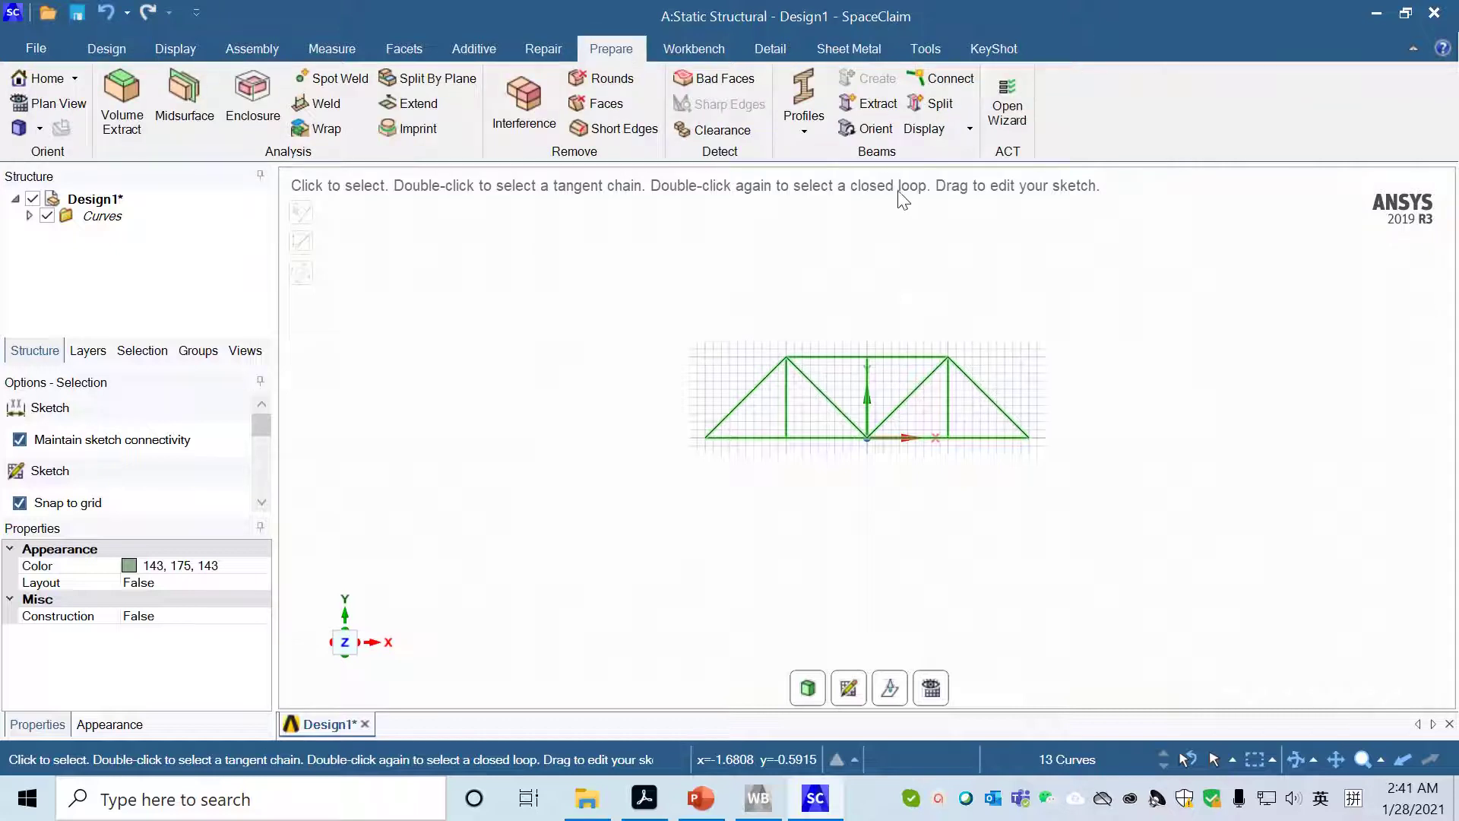
Step: Convert the truss curves to Rectangle-profile beams and view the 0.0001 m² profile section
left_click(805, 132)
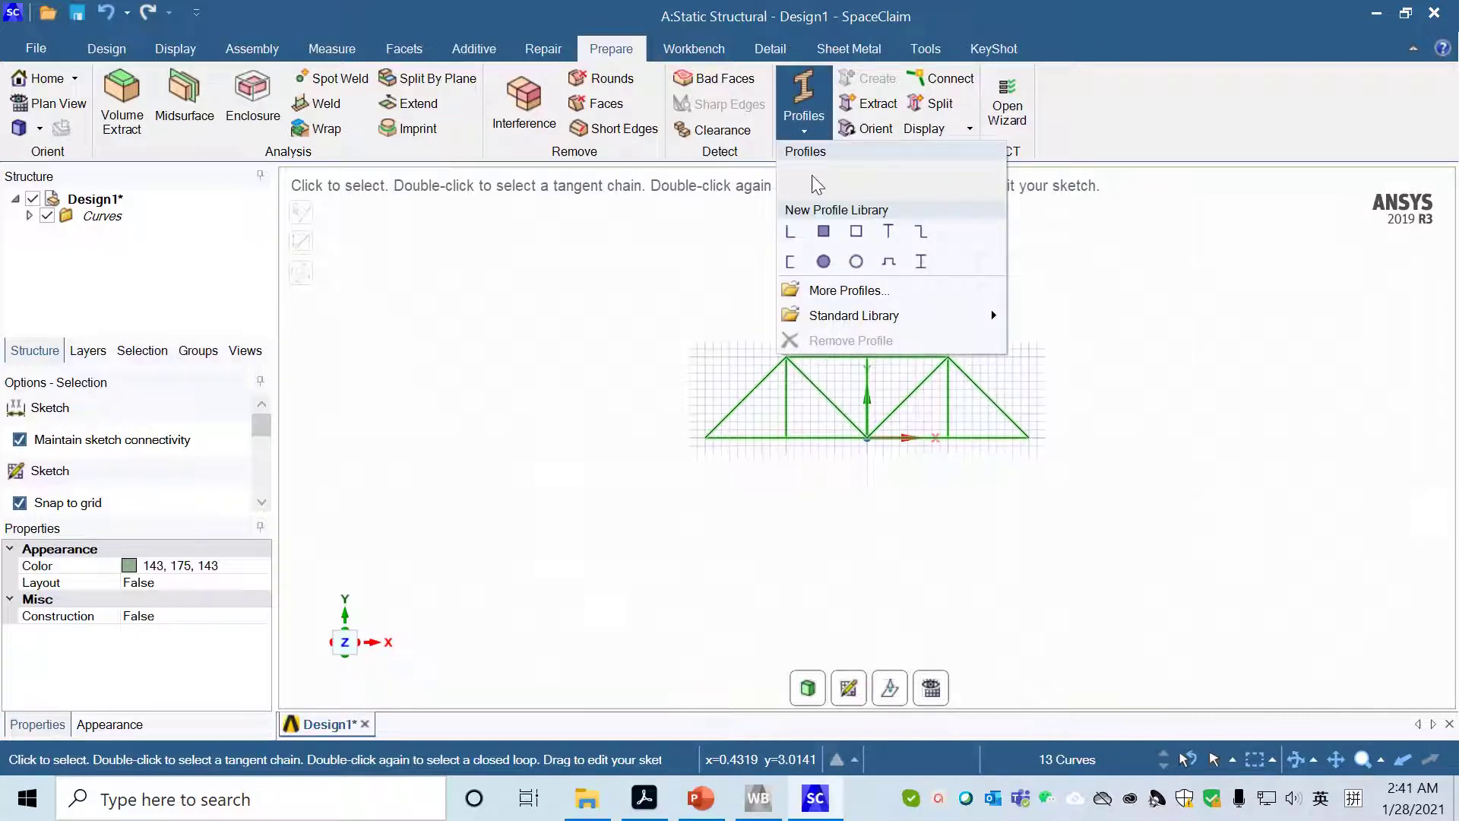
left_click(827, 231)
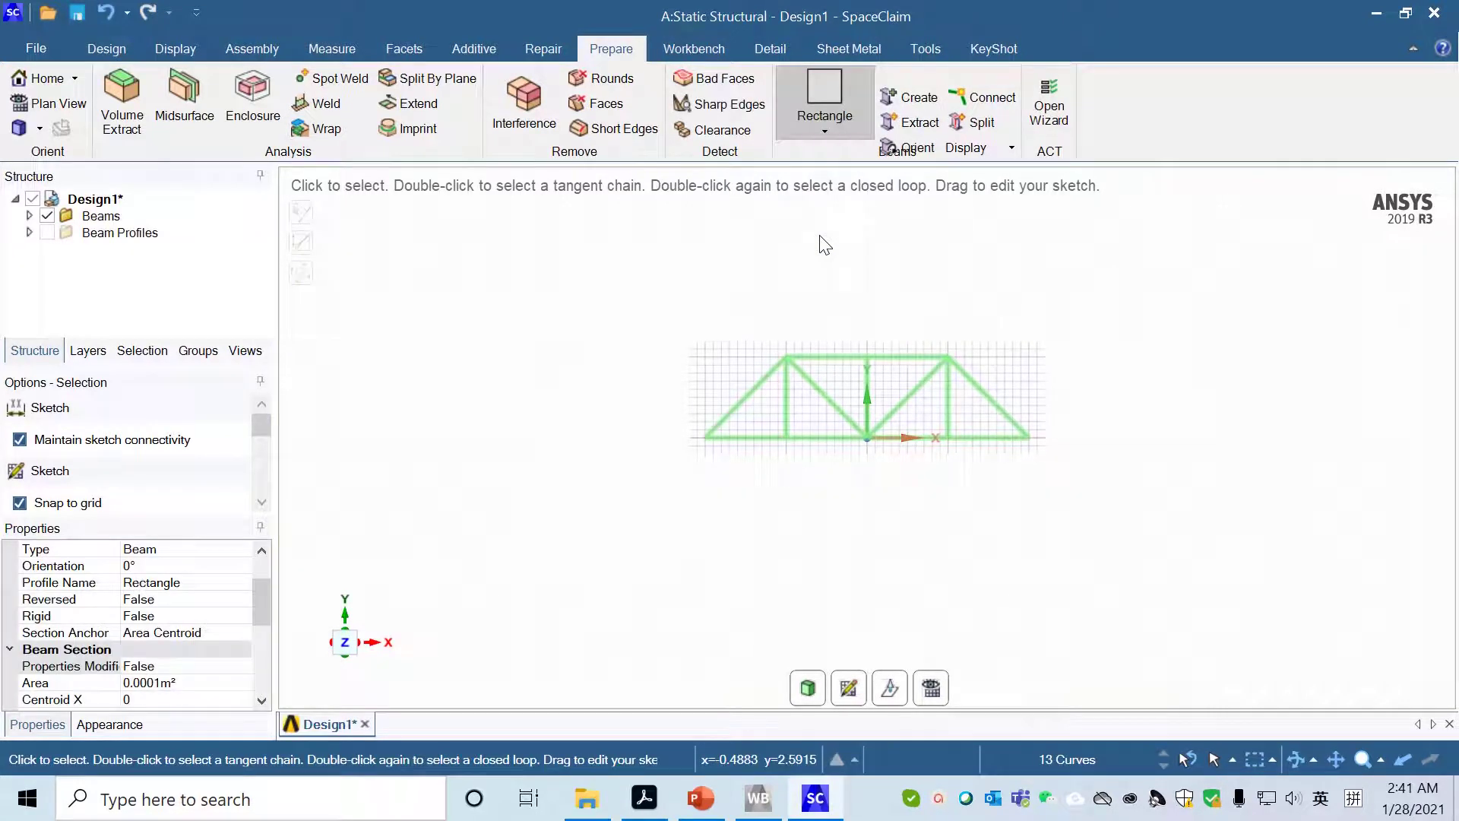
left_click(29, 233)
left_click(29, 215)
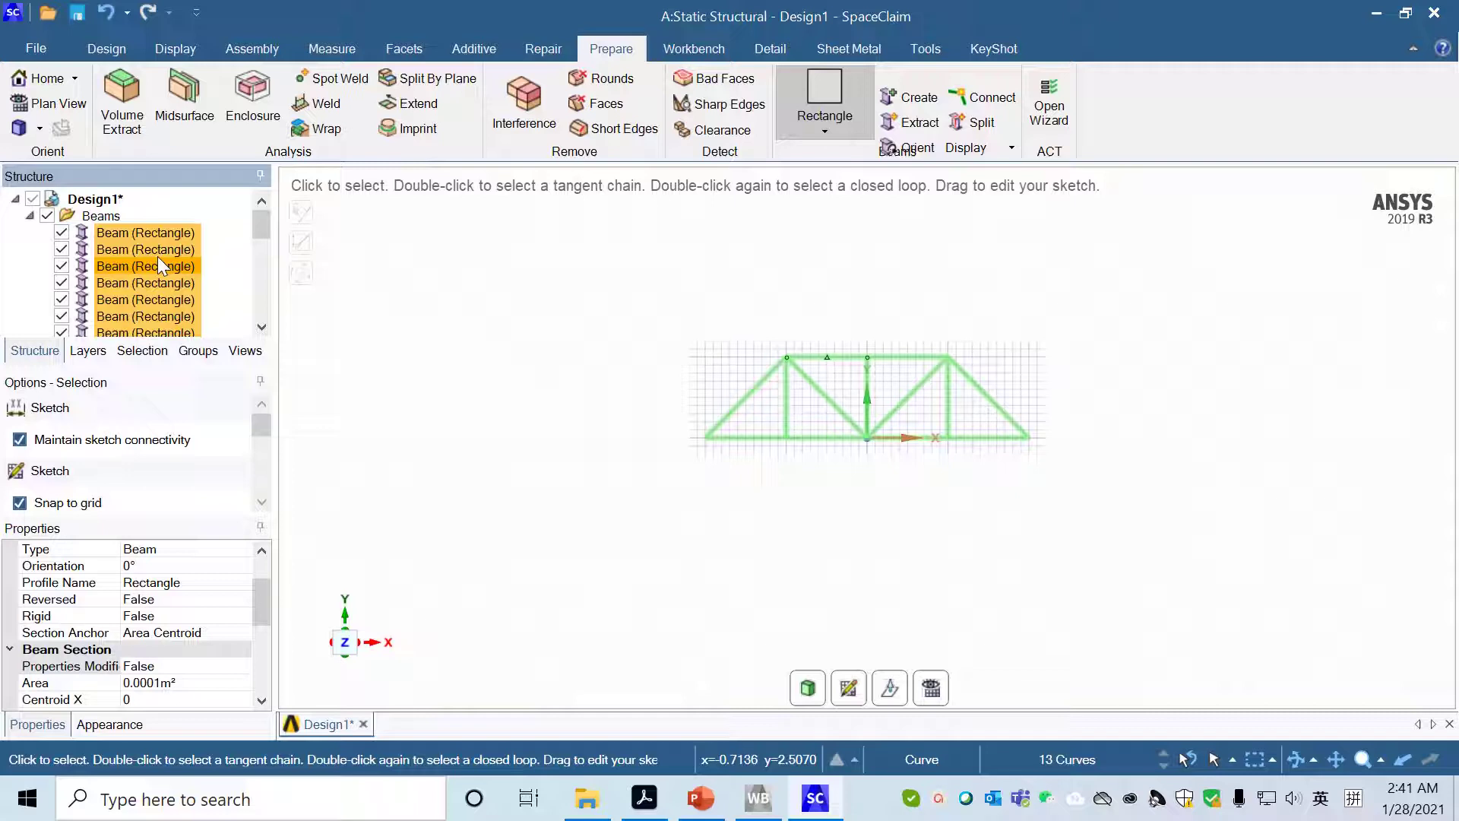
scroll(159, 265, "down", 4)
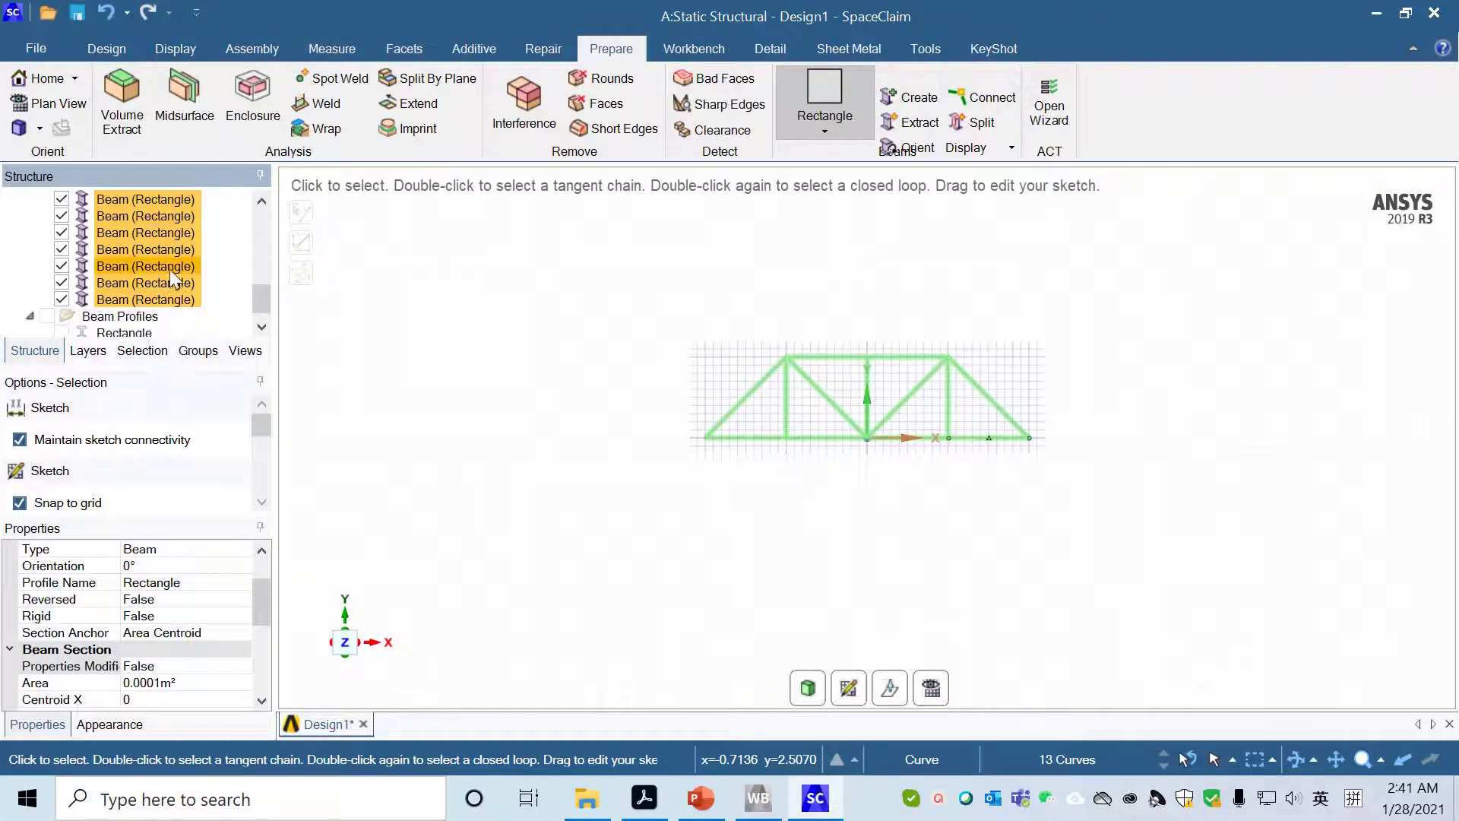
scroll(83, 333, "down", 1)
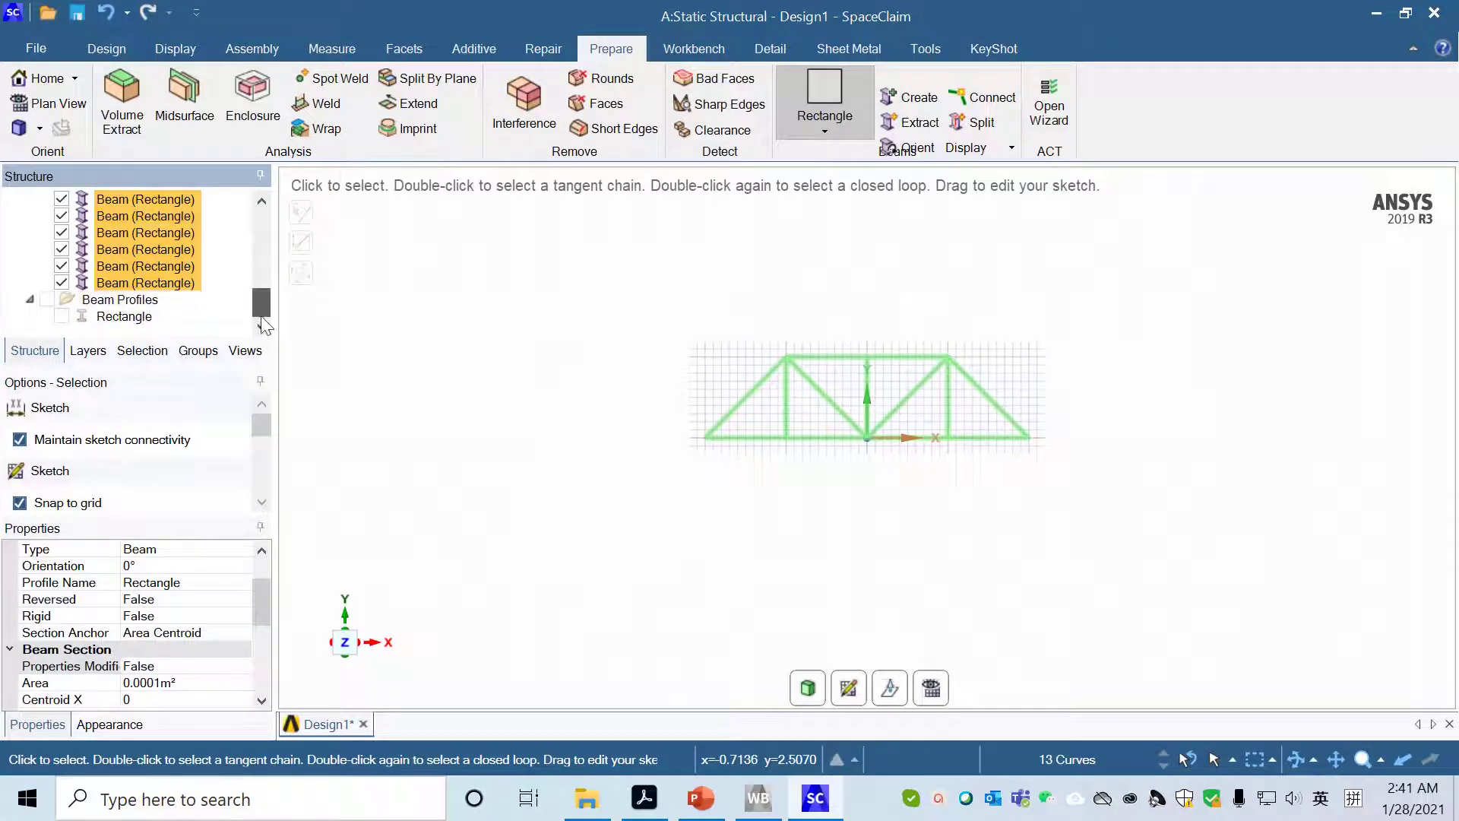
left_click(114, 319)
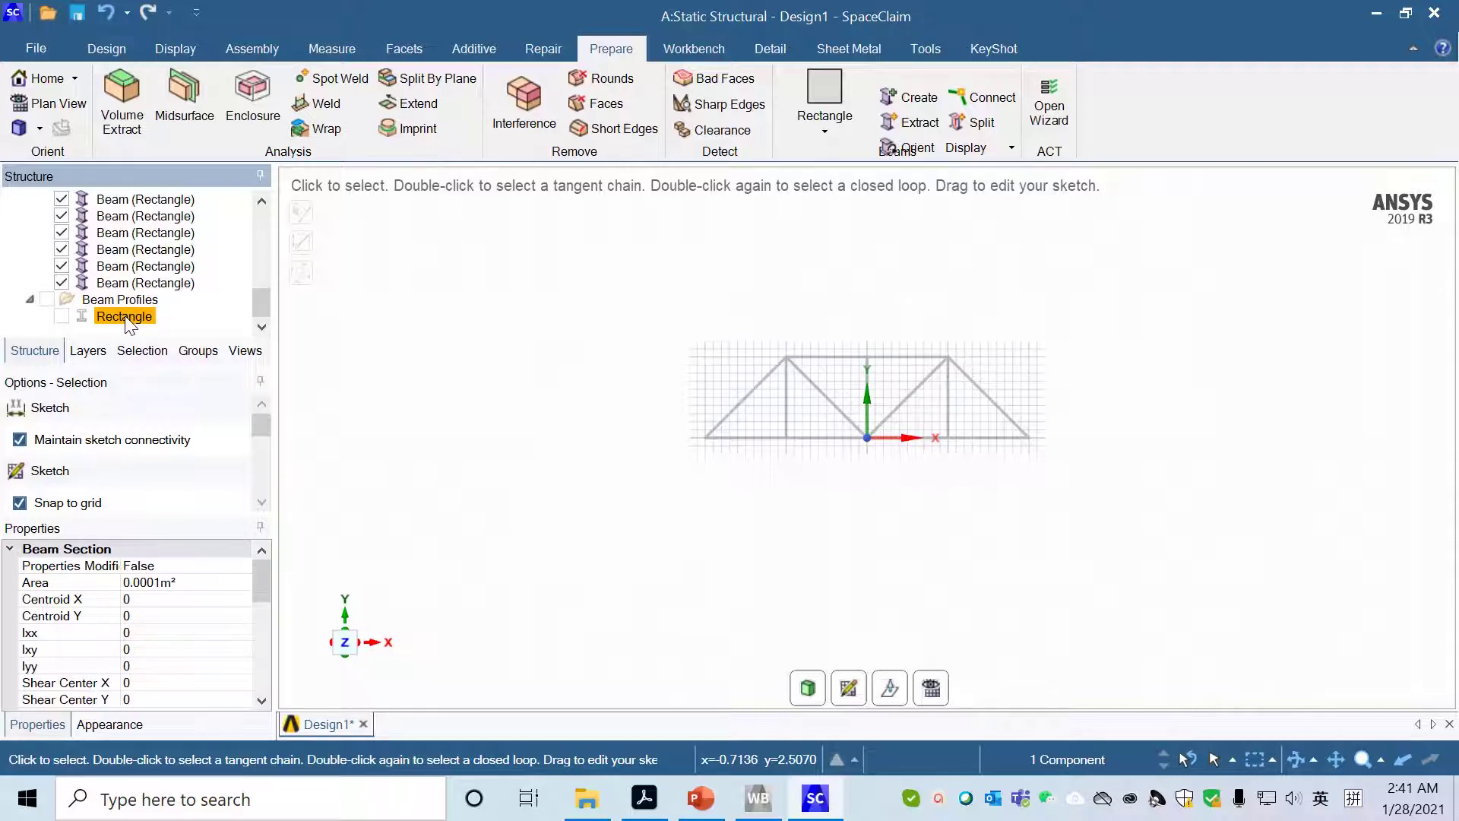
Step: Open the Rectangle beam profile for editing
right_click(130, 323)
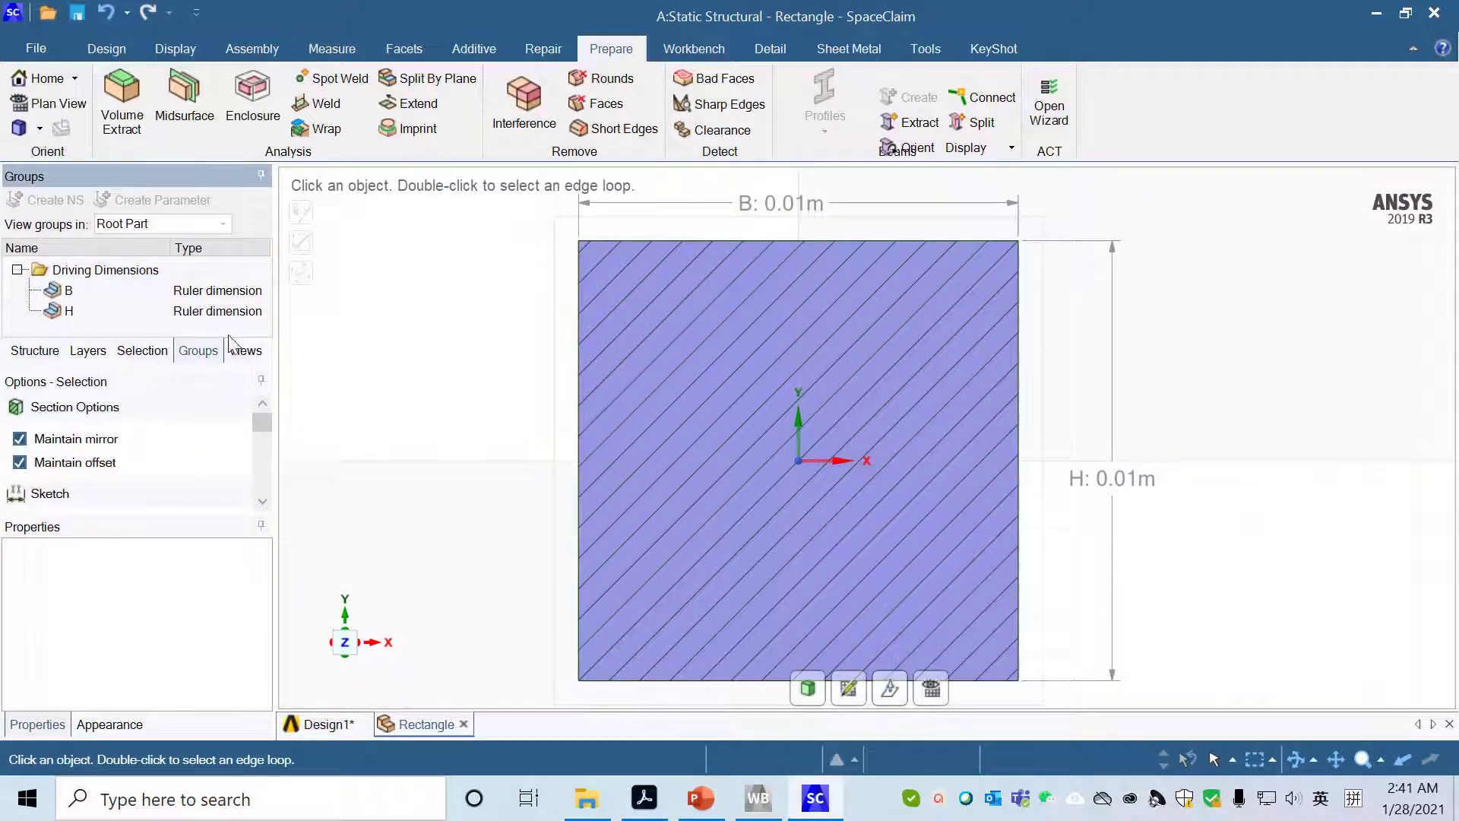
left_click(318, 728)
left_click(400, 725)
left_click(328, 728)
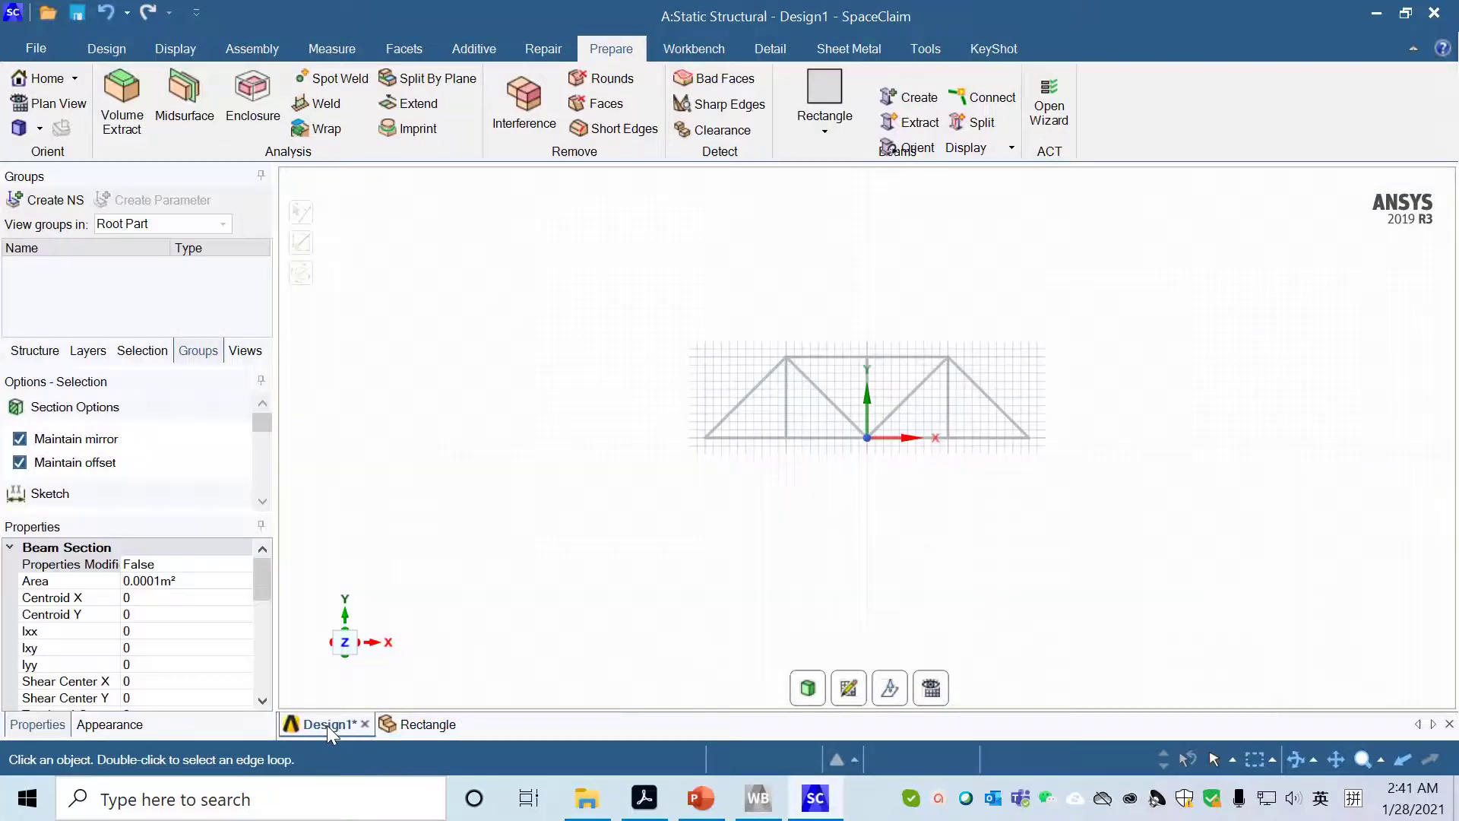
left_click(407, 724)
left_click(331, 725)
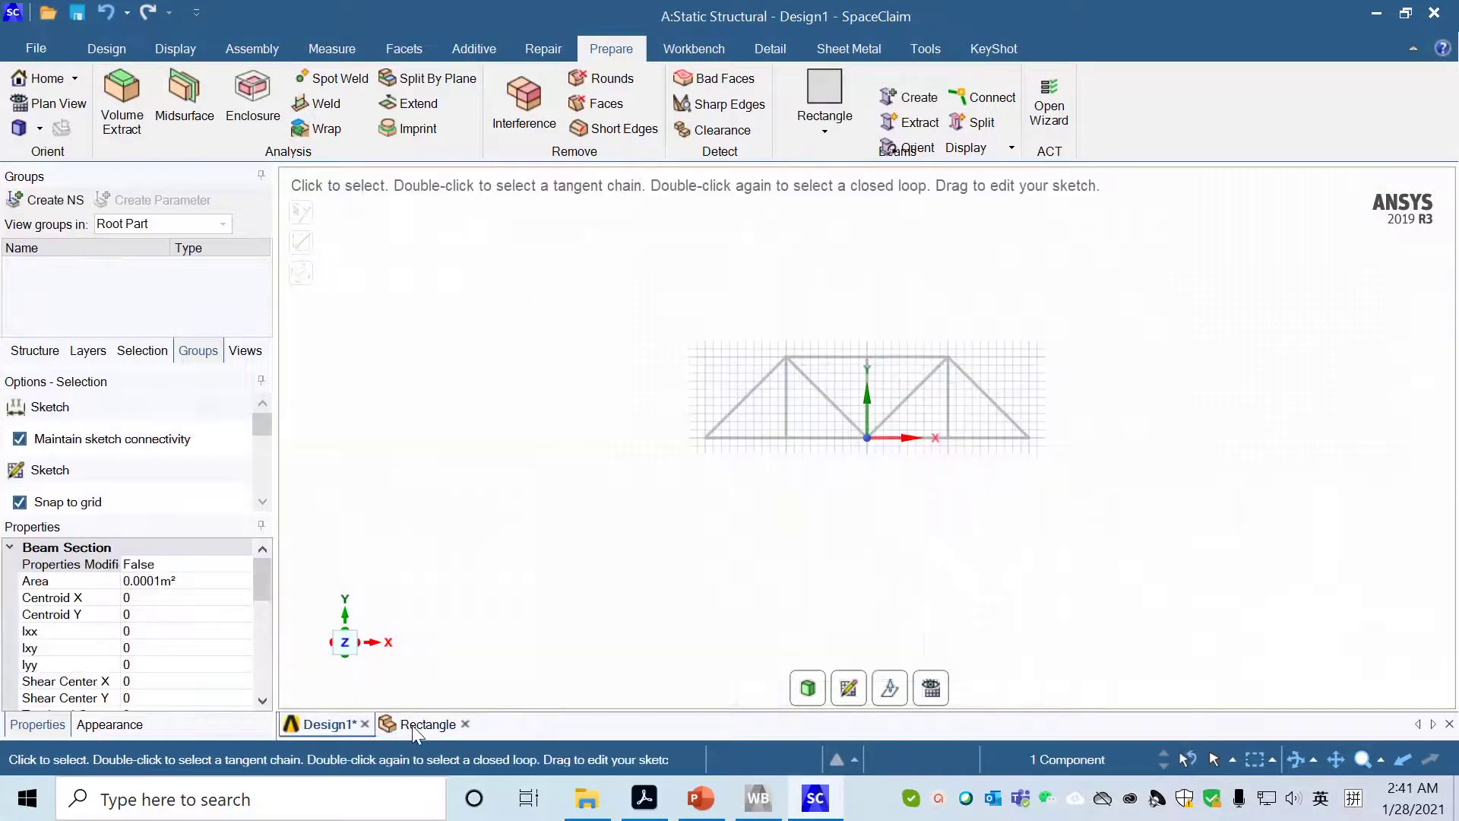
left_click(412, 725)
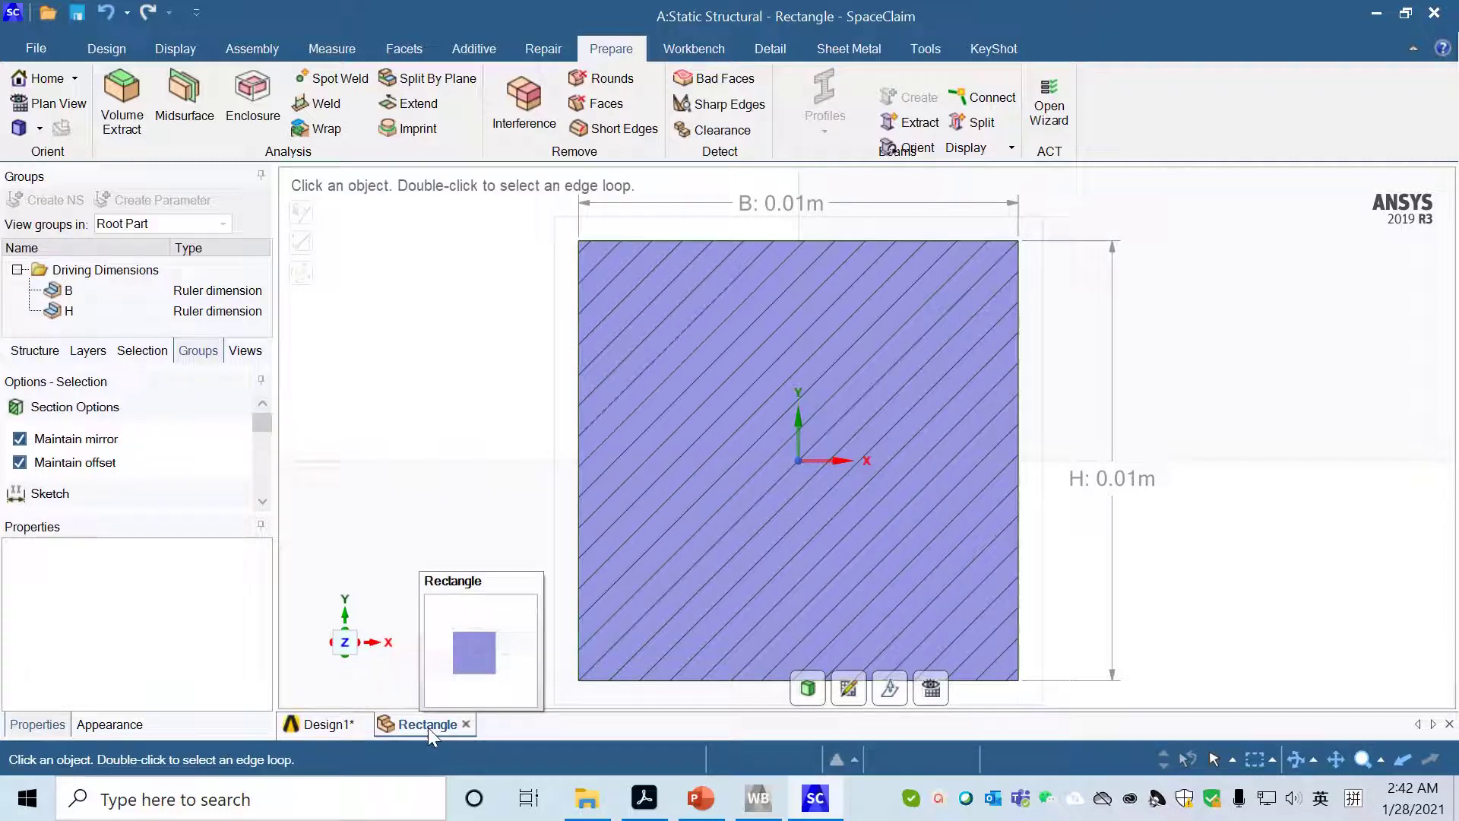
Step: Set the profile's driving dimensions B and H both to 0.06 m
left_click(202, 294)
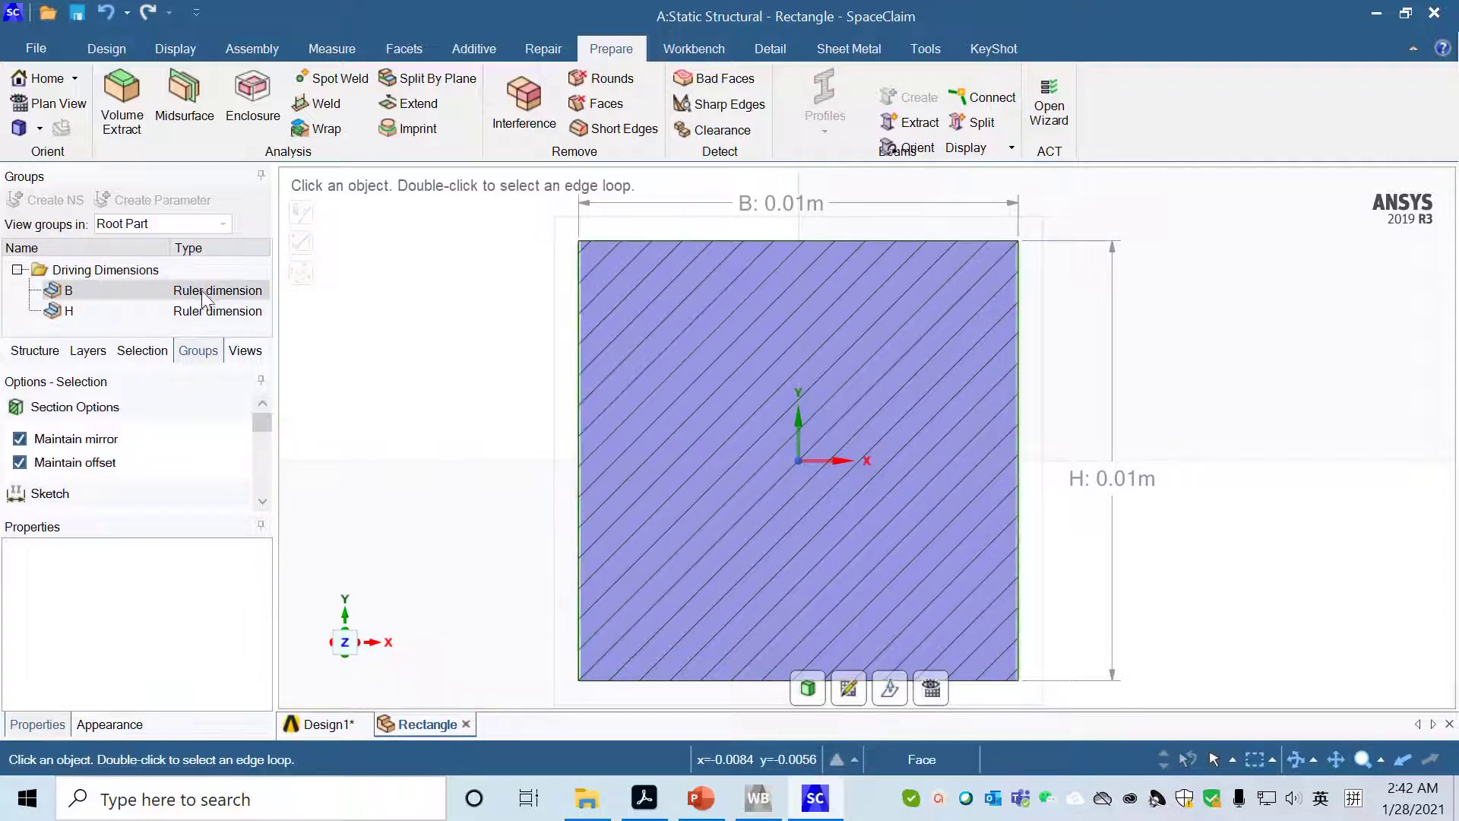
left_click(202, 293)
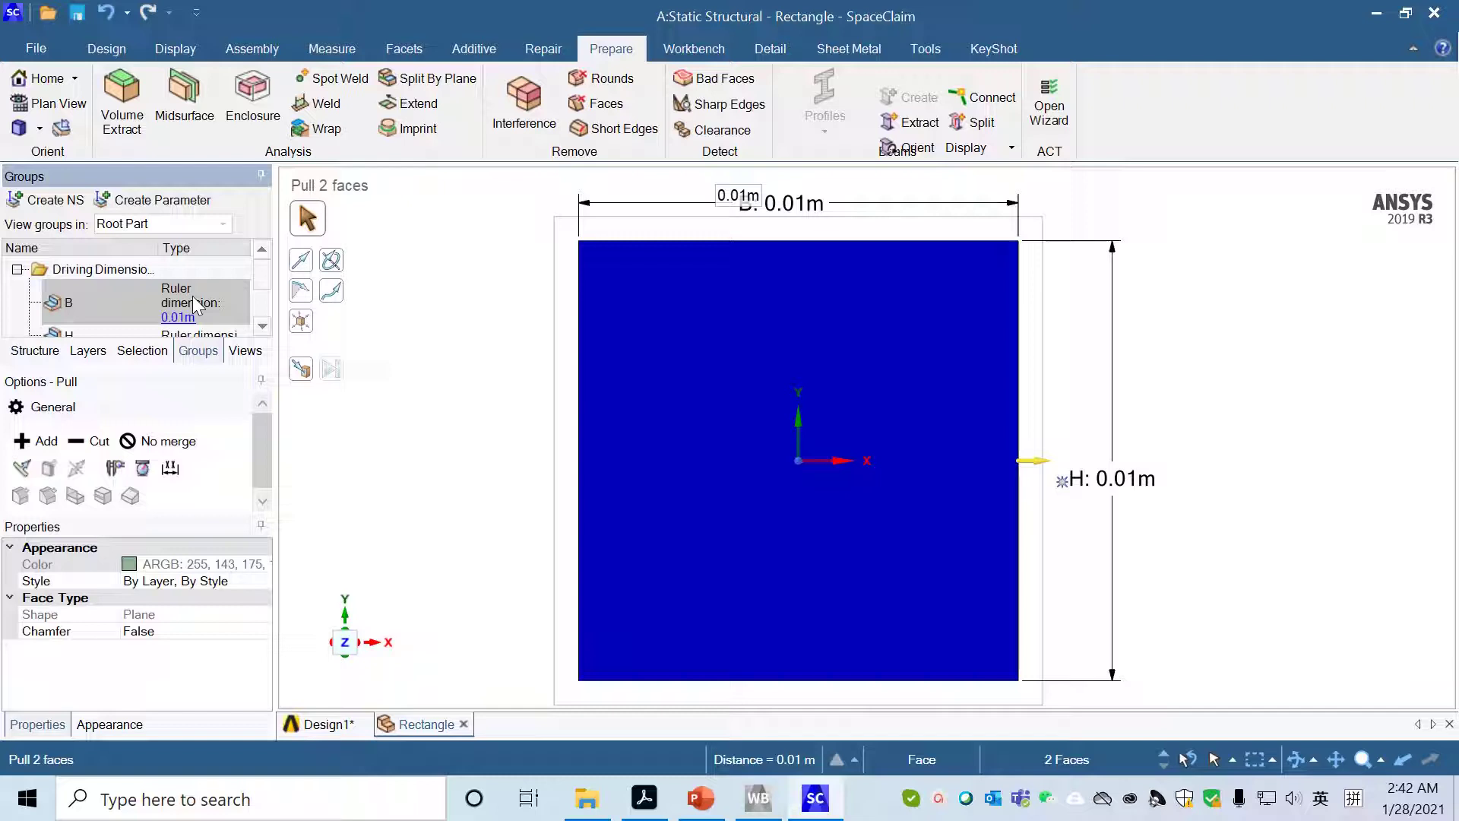
left_click(178, 322)
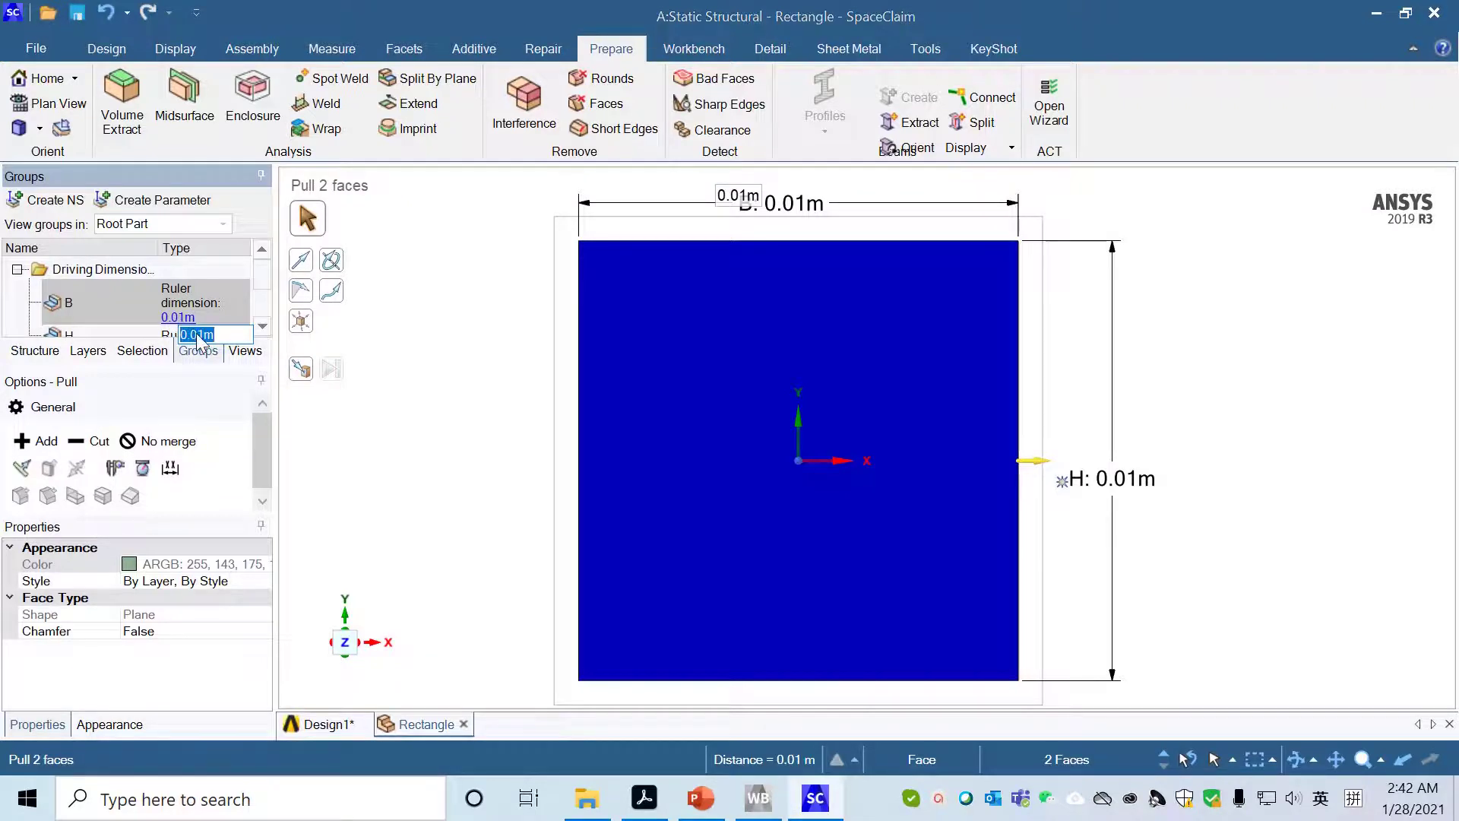
left_click(206, 334)
key("Return")
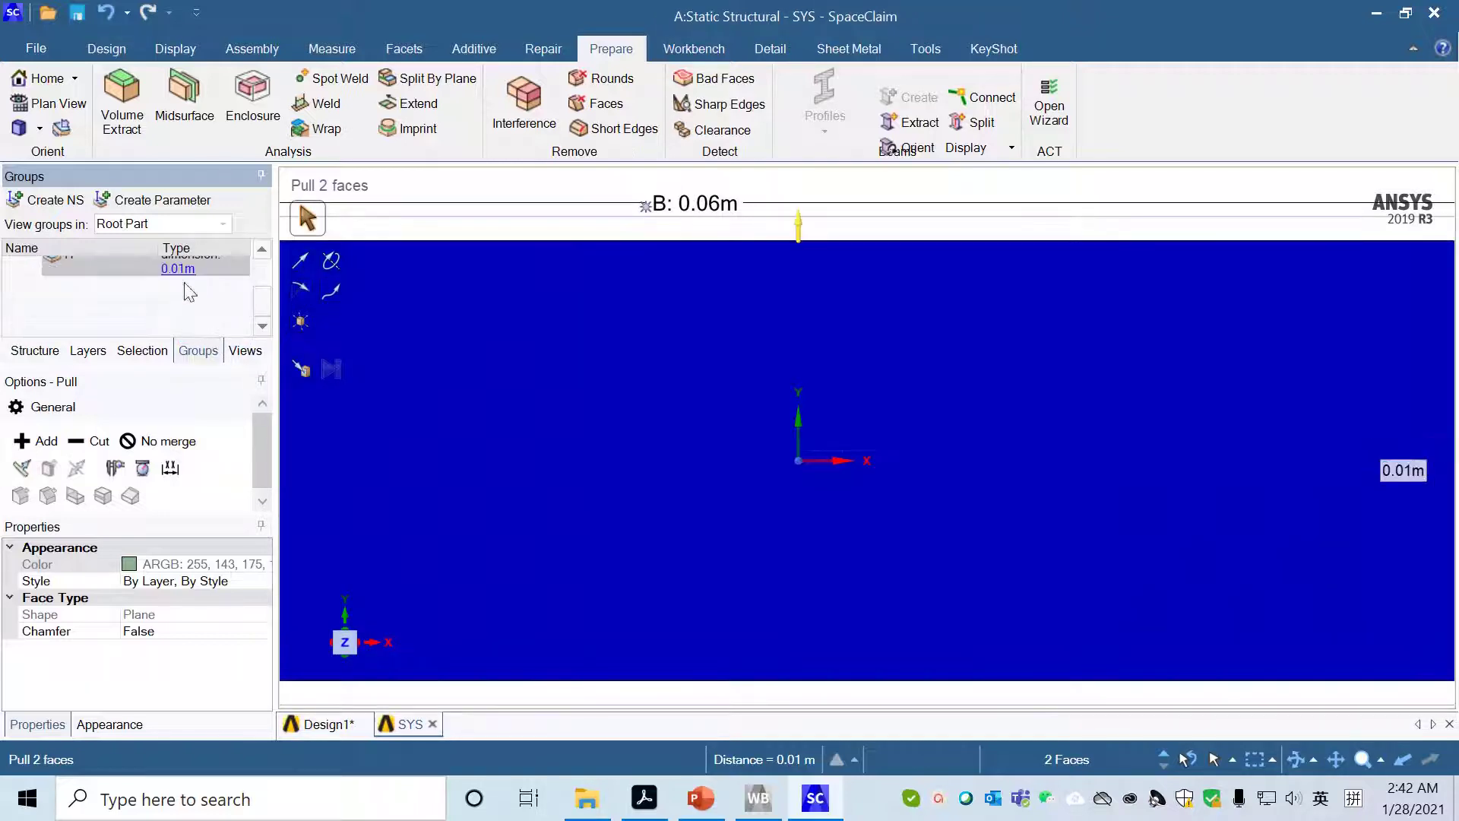
scroll(228, 304, "up", 2)
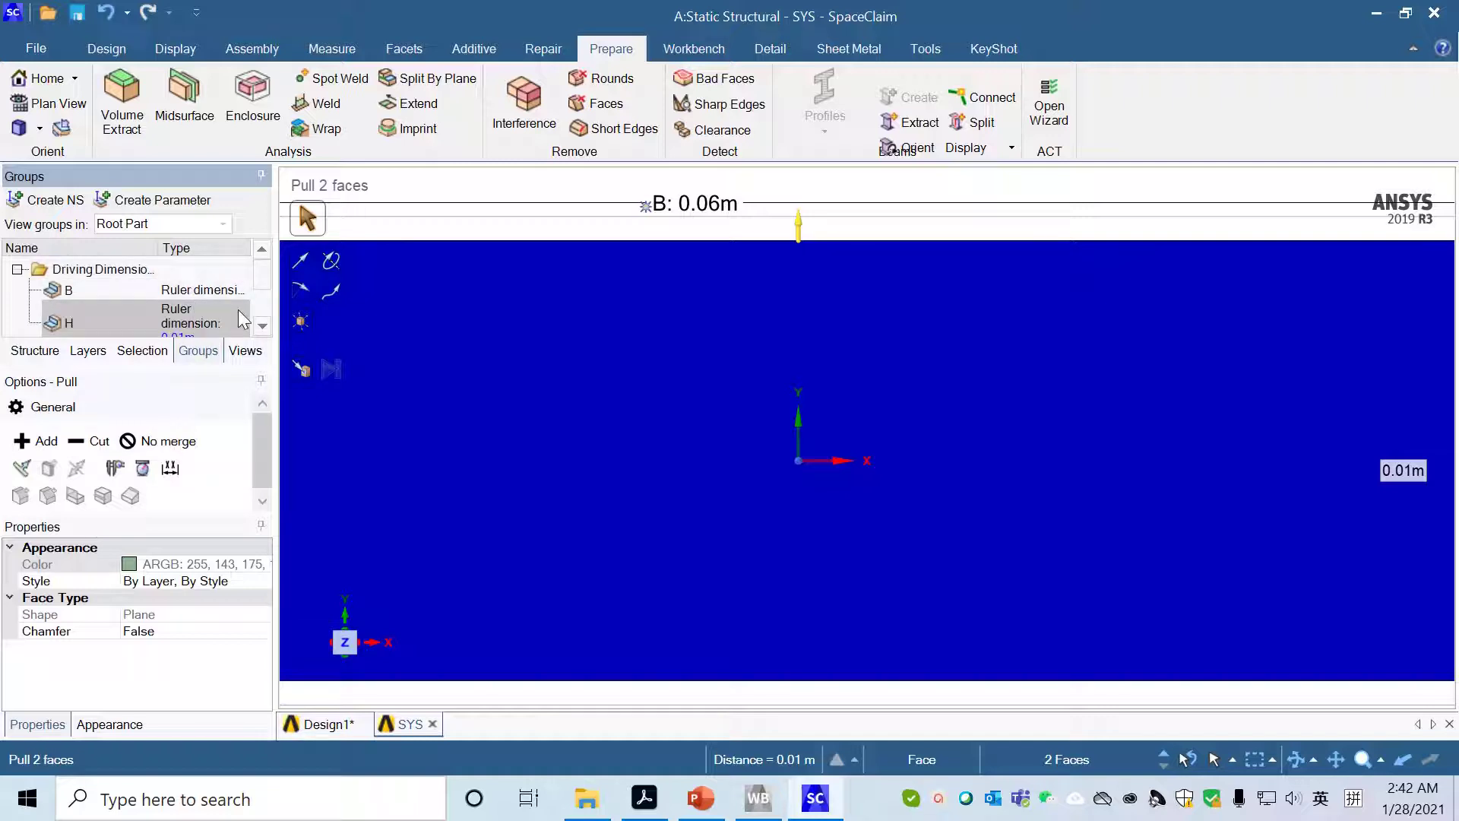
scroll(239, 312, "down", 2)
left_click(181, 297)
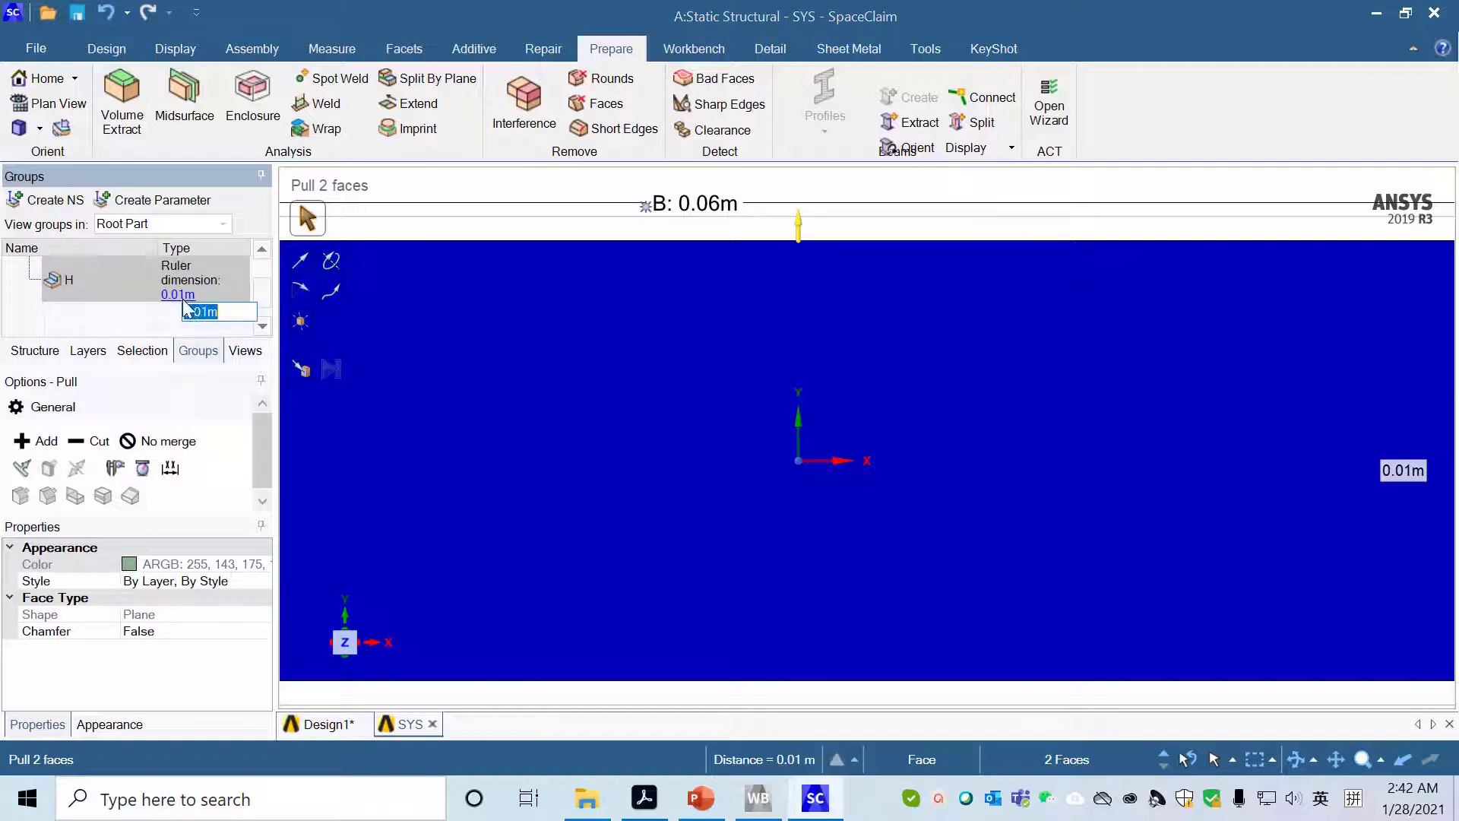
left_click(207, 313)
key("Return")
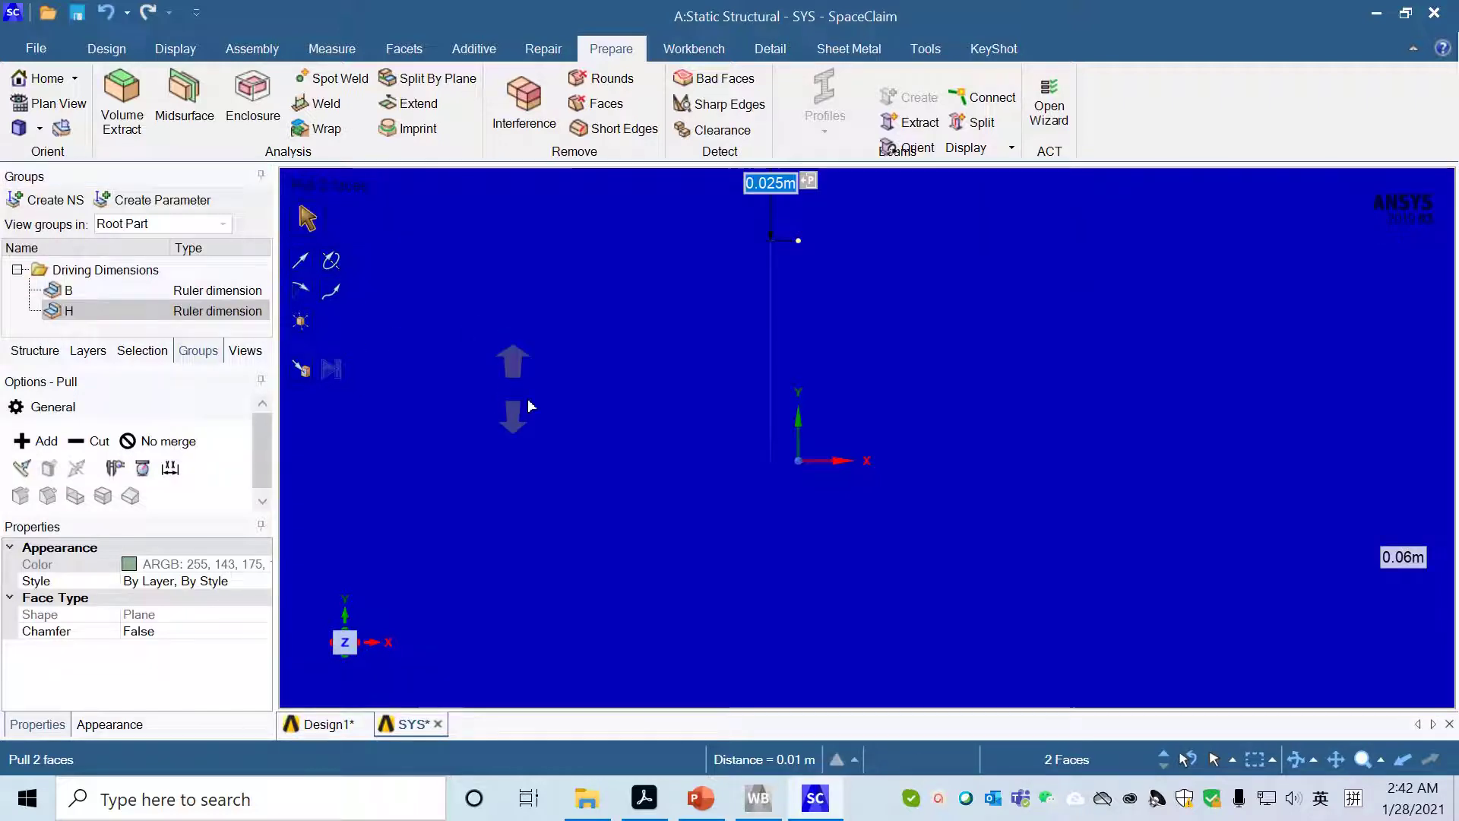
scroll(560, 410, "up", 1)
scroll(563, 412, "down", 2)
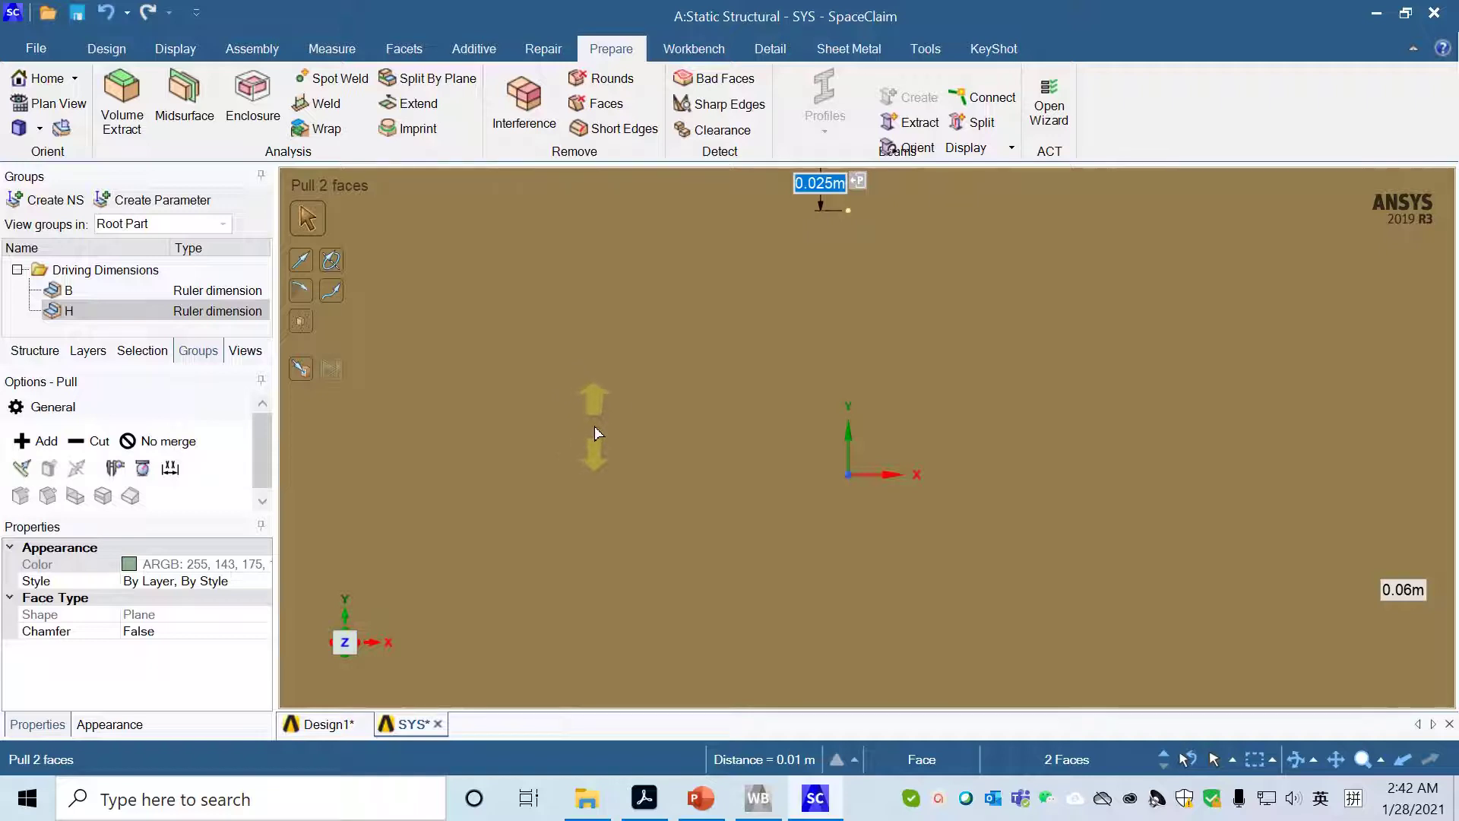
scroll(595, 433, "up", 4)
scroll(595, 433, "down", 3)
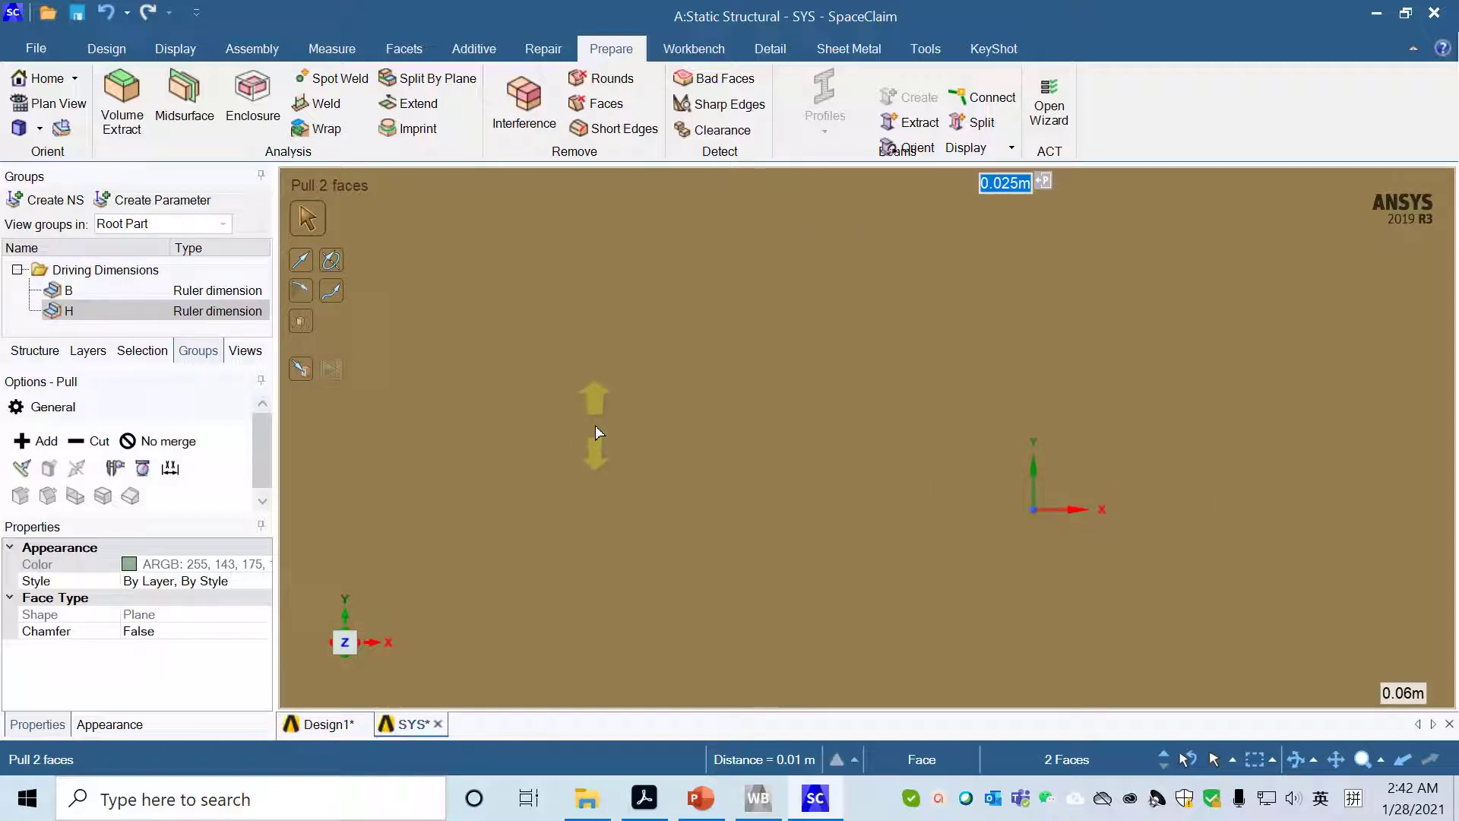
scroll(595, 434, "down", 5)
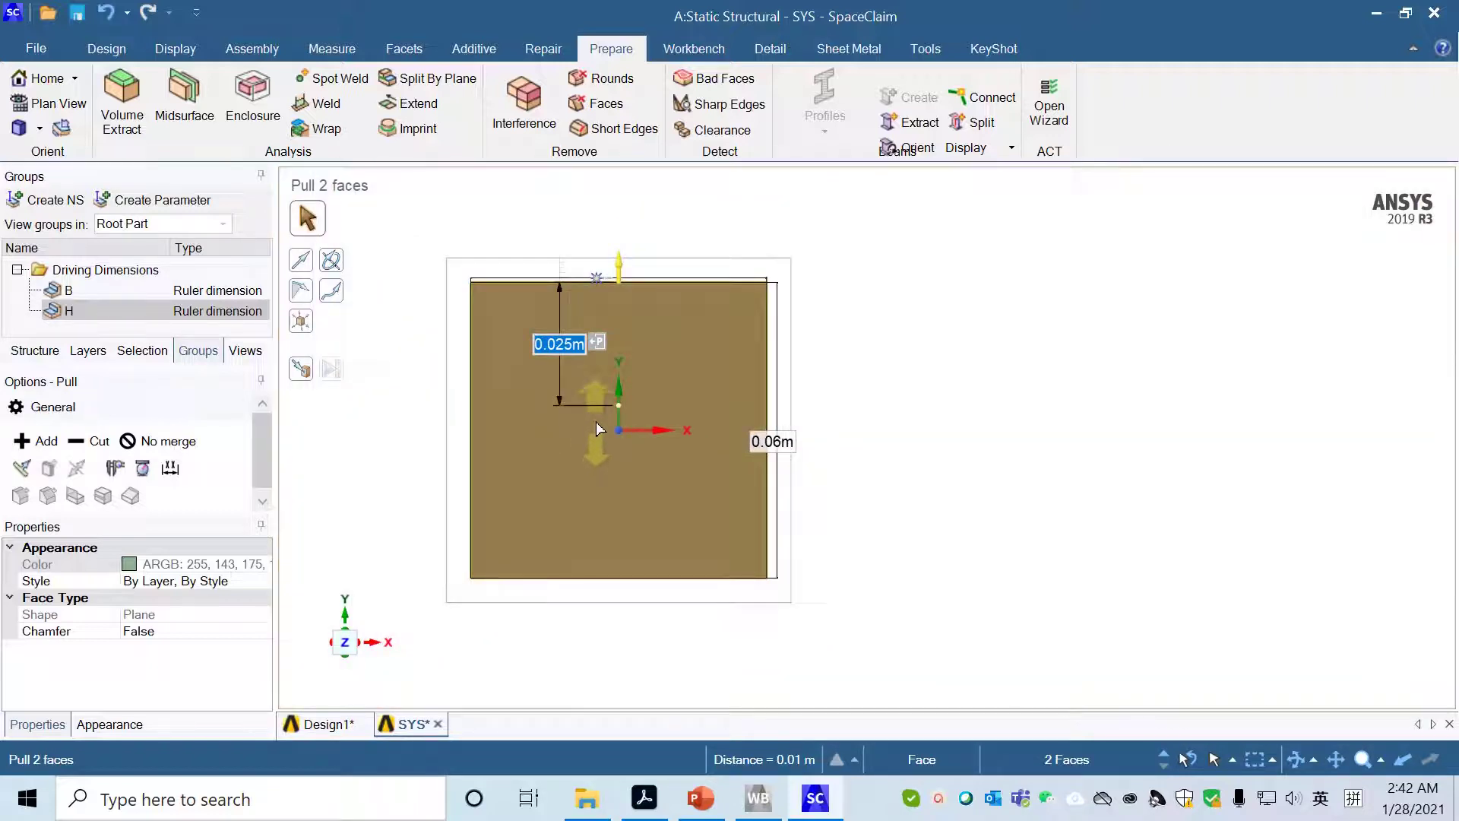
scroll(596, 421, "down", 1)
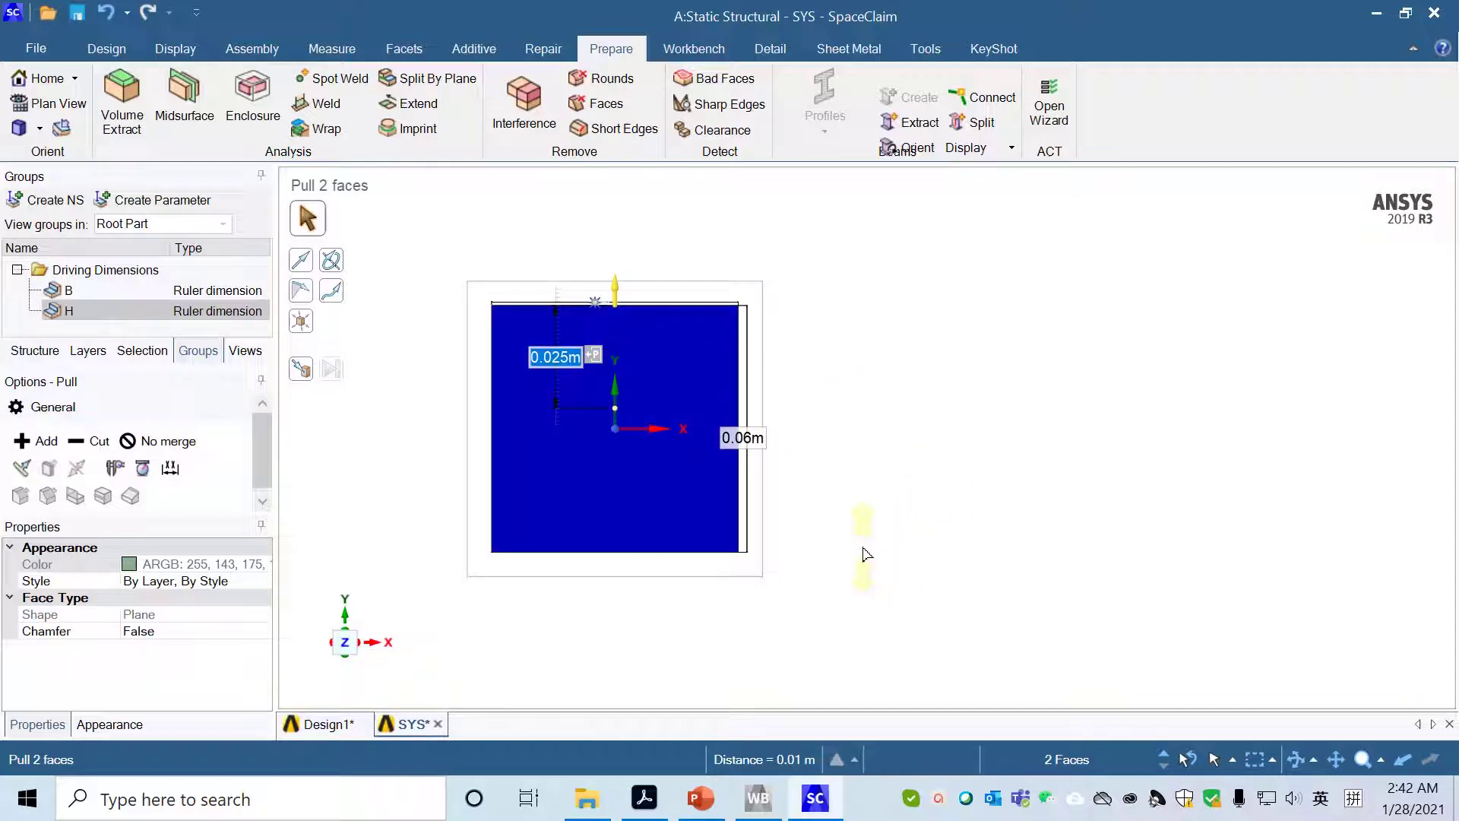
Step: Close the profile editing document and return to the Design1 truss
left_click(340, 727)
left_click(392, 728)
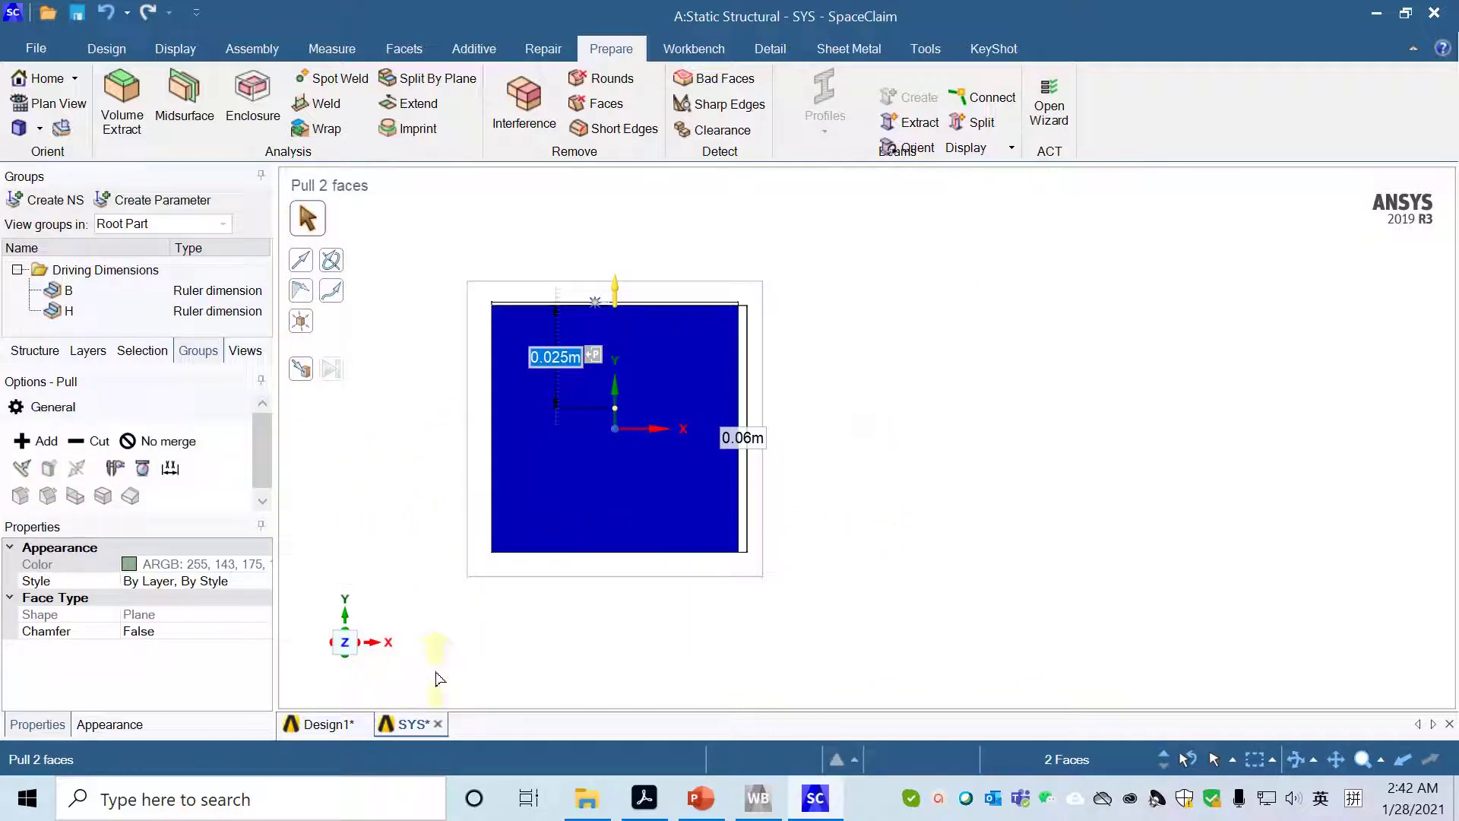
left_click(438, 724)
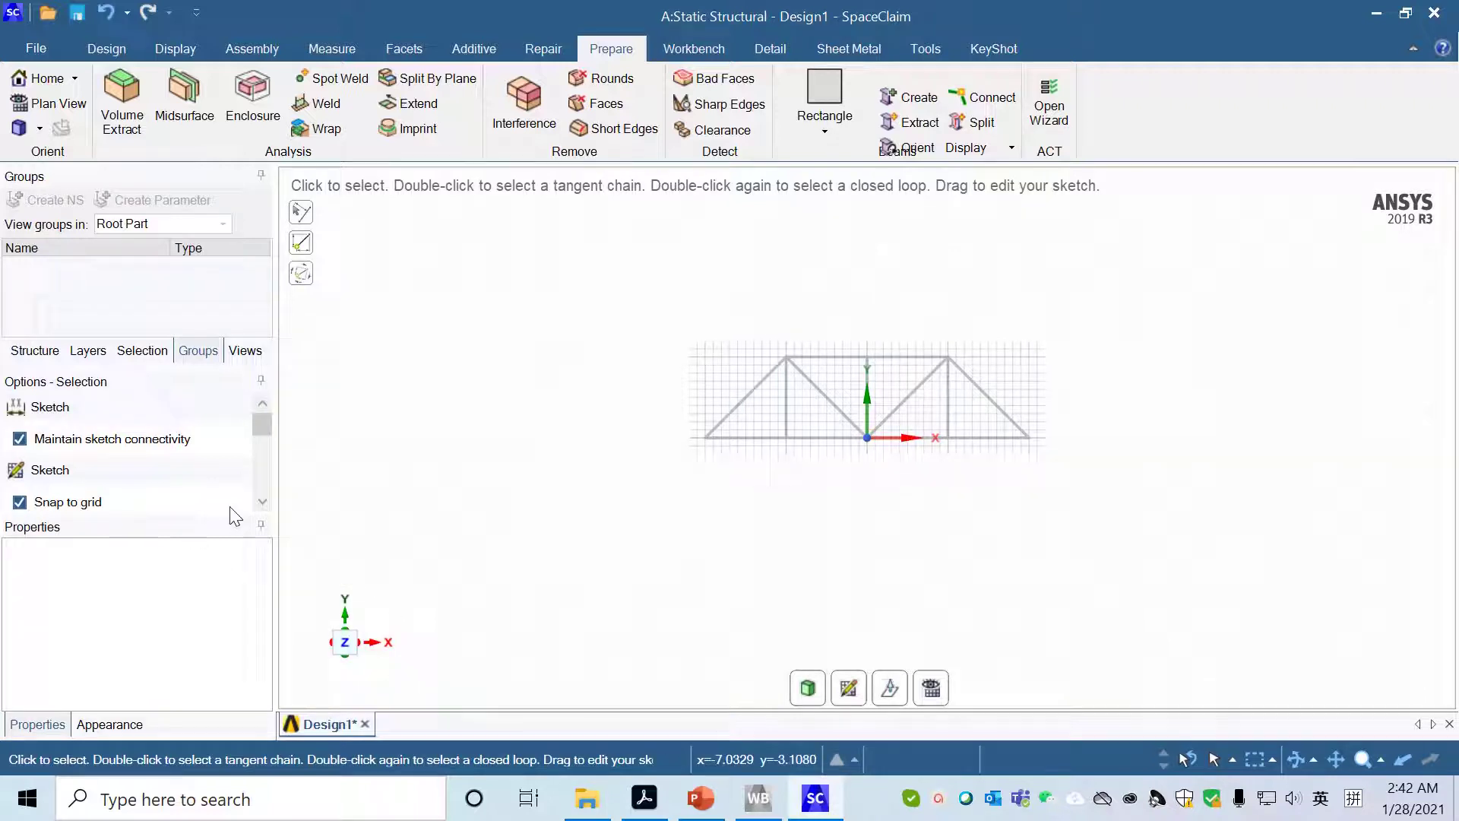
Step: Box-select all 13 truss beams and move them into a new component named Component1
left_click(34, 351)
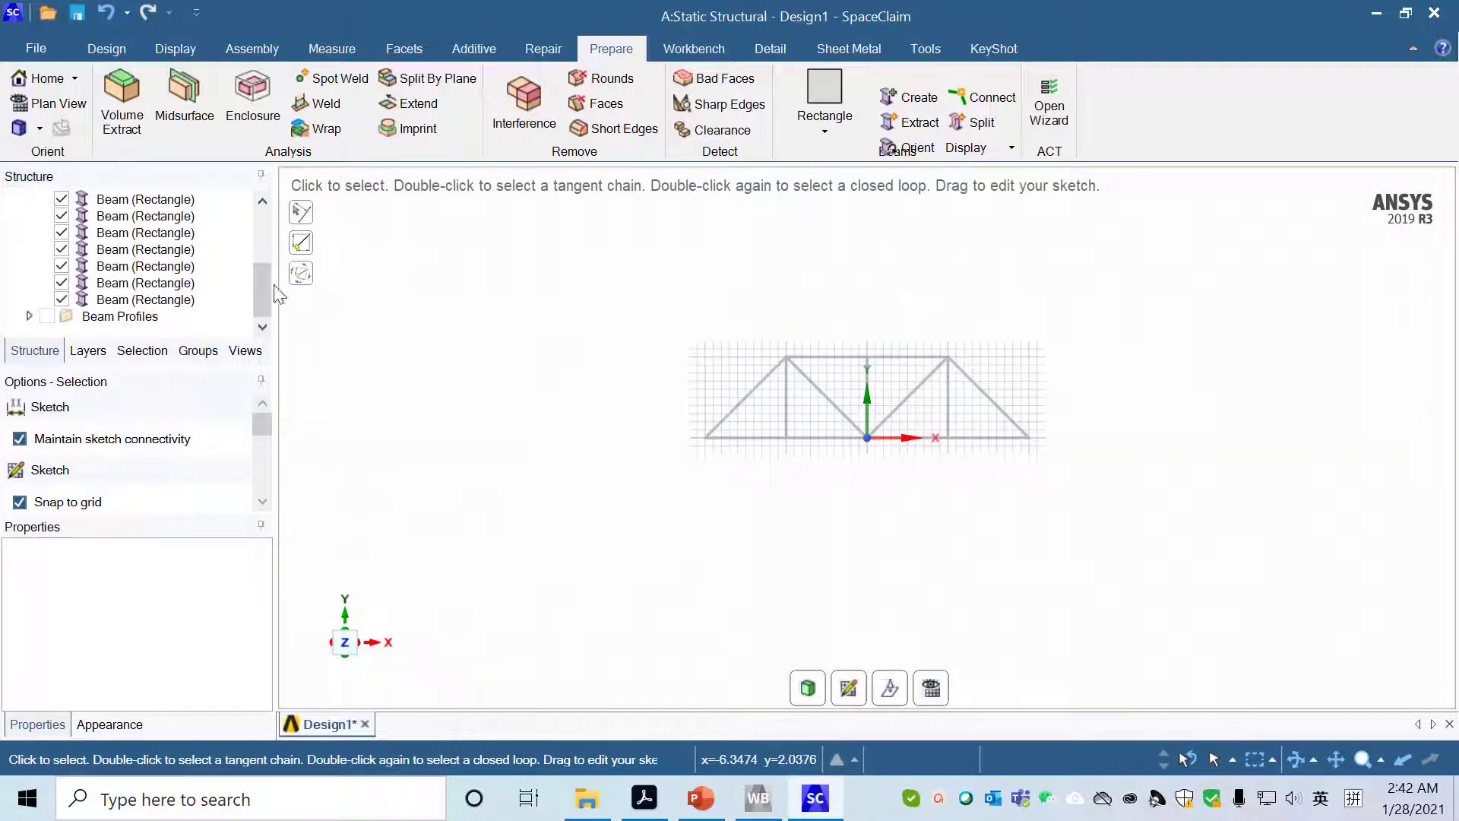
mouse_move(263, 285)
left_mouse_down()
mouse_move(263, 219)
mouse_move(266, 302)
left_mouse_up()
left_click_drag(1127, 252, 616, 551)
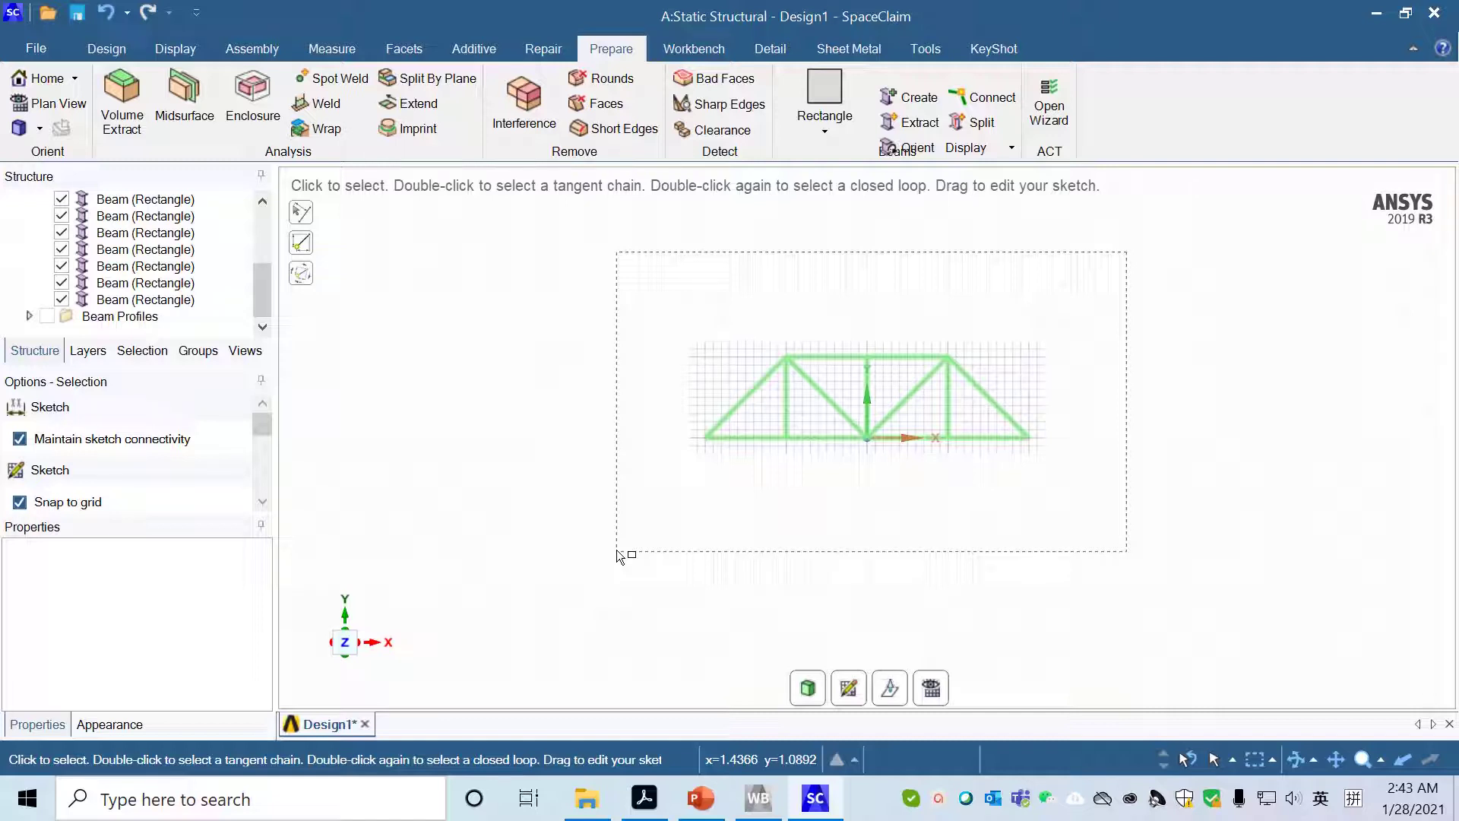
left_click_drag(620, 557, 622, 554)
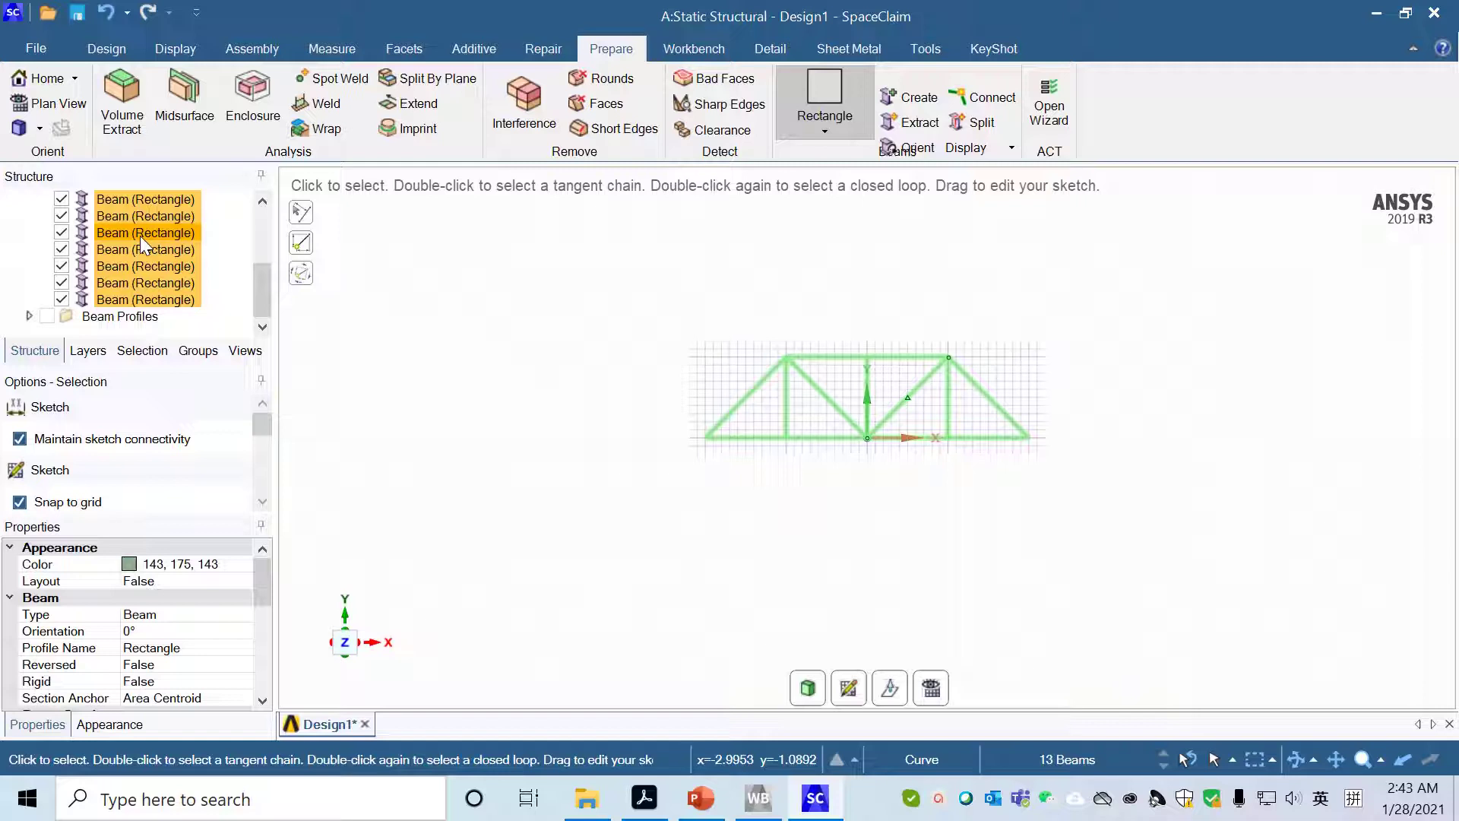
scroll(140, 236, "up", 1)
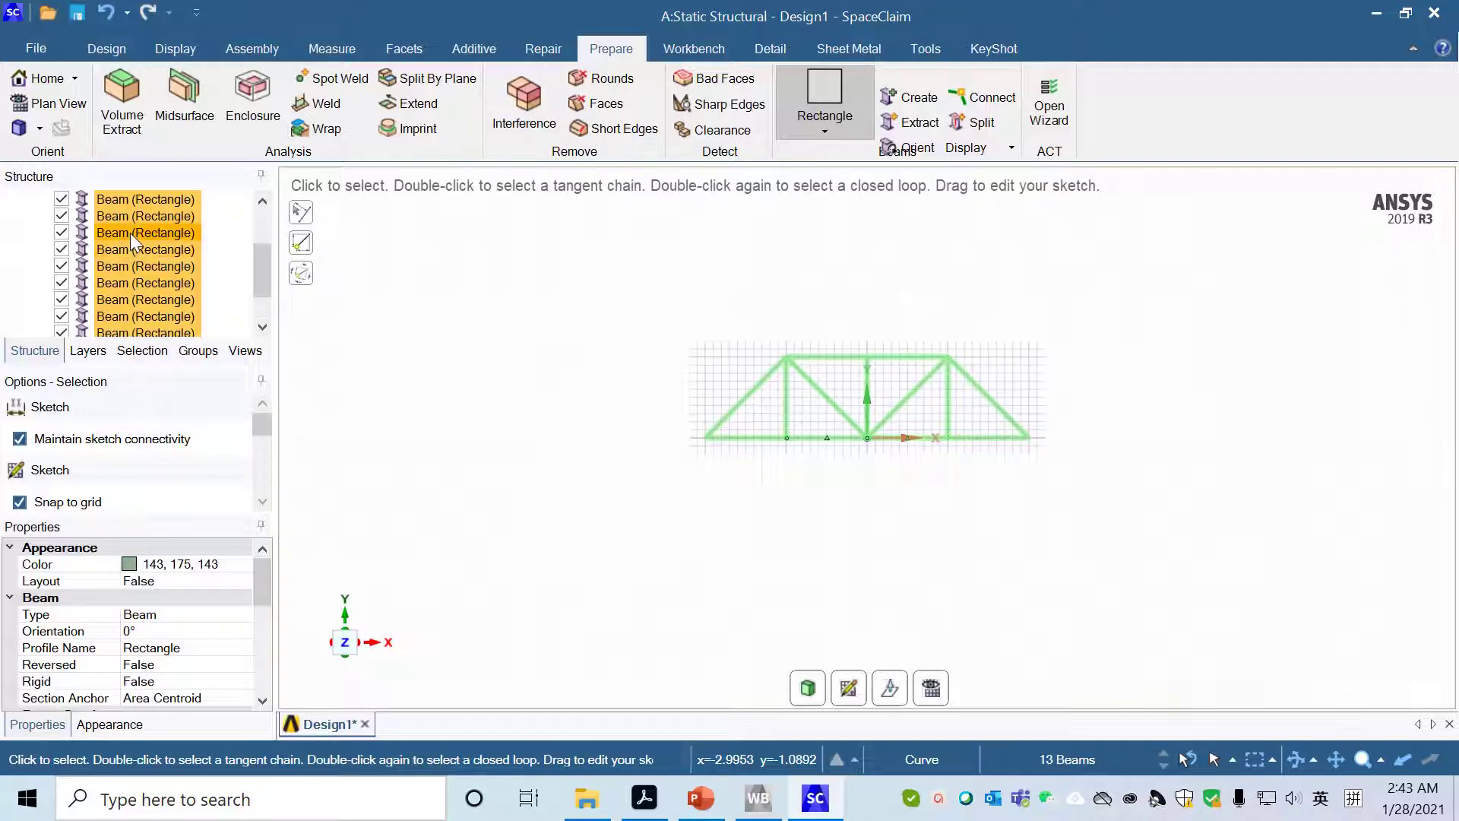
right_click(133, 240)
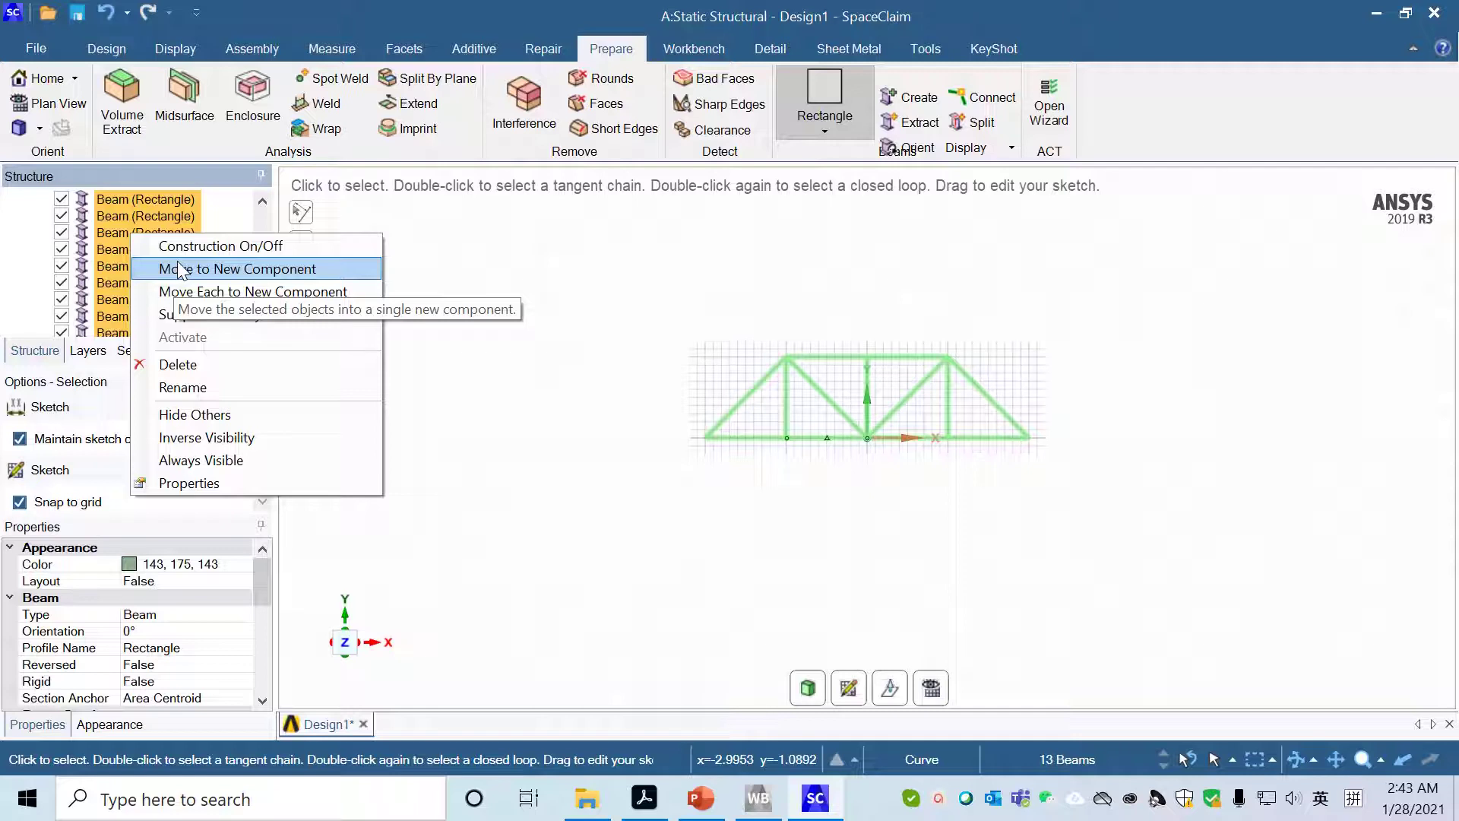
left_click(222, 274)
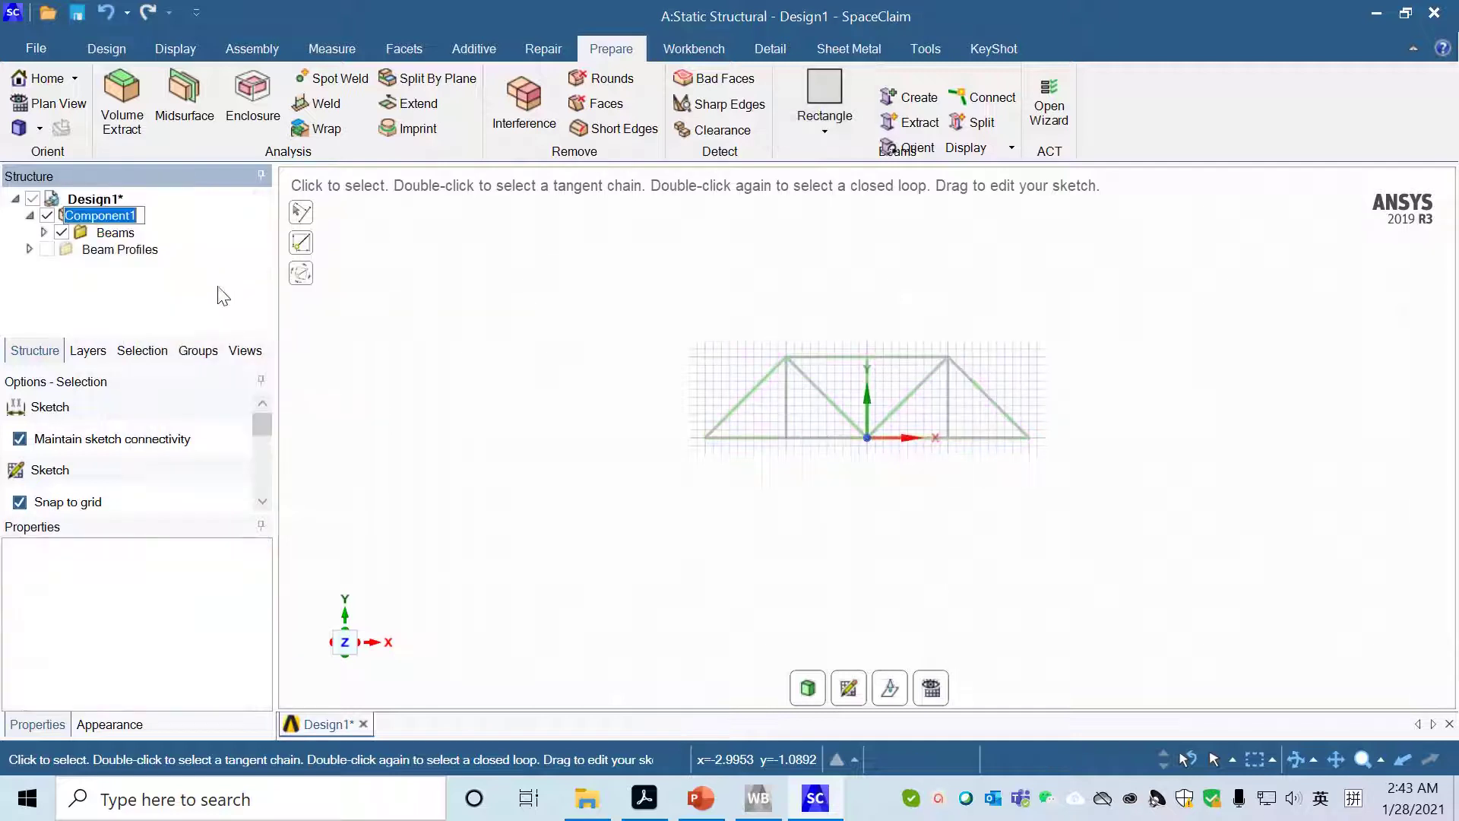
left_click(158, 303)
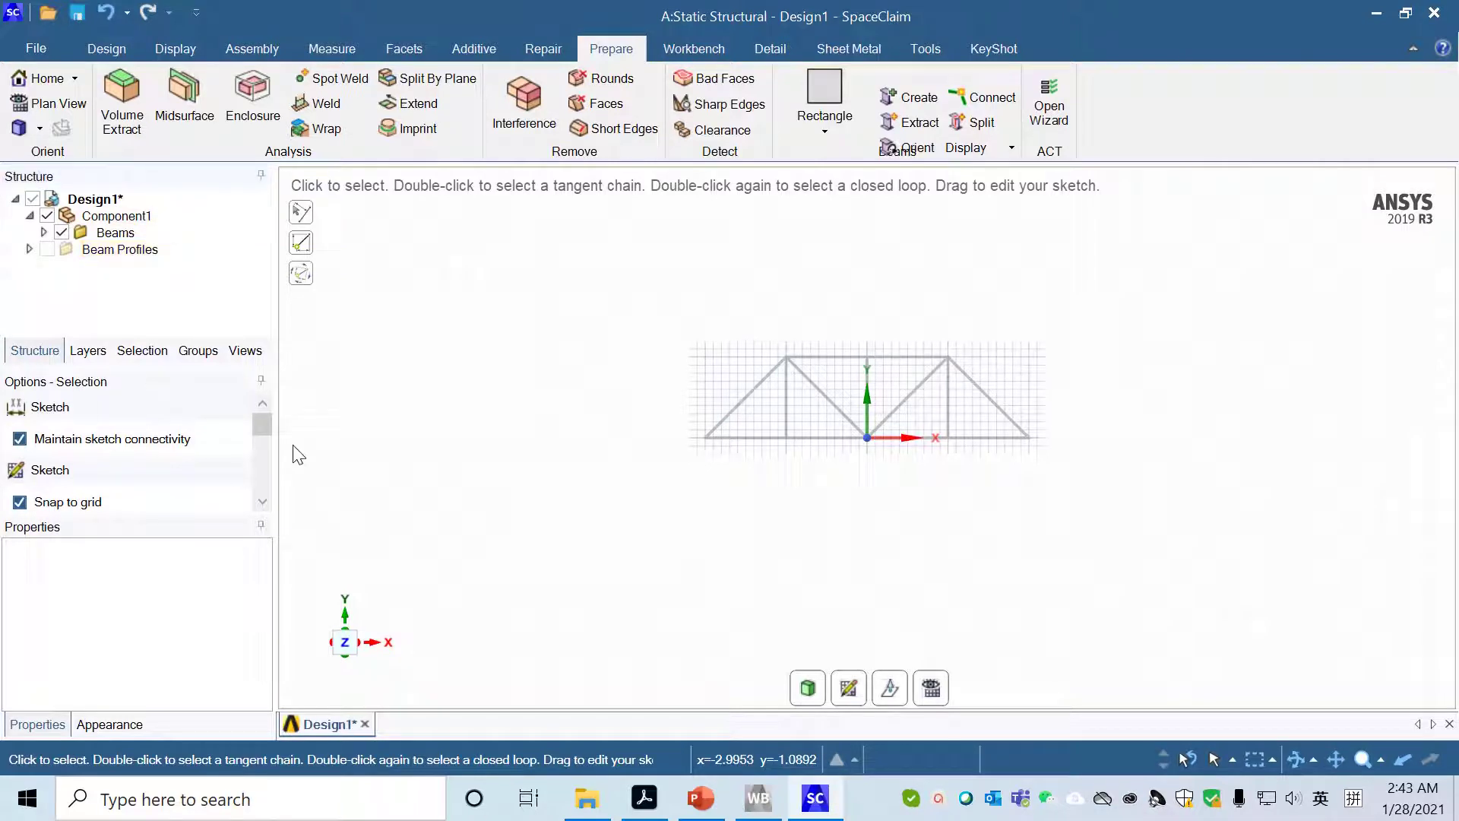
Step: Set Component1's Share Topology analysis property to Merge
left_click(117, 216)
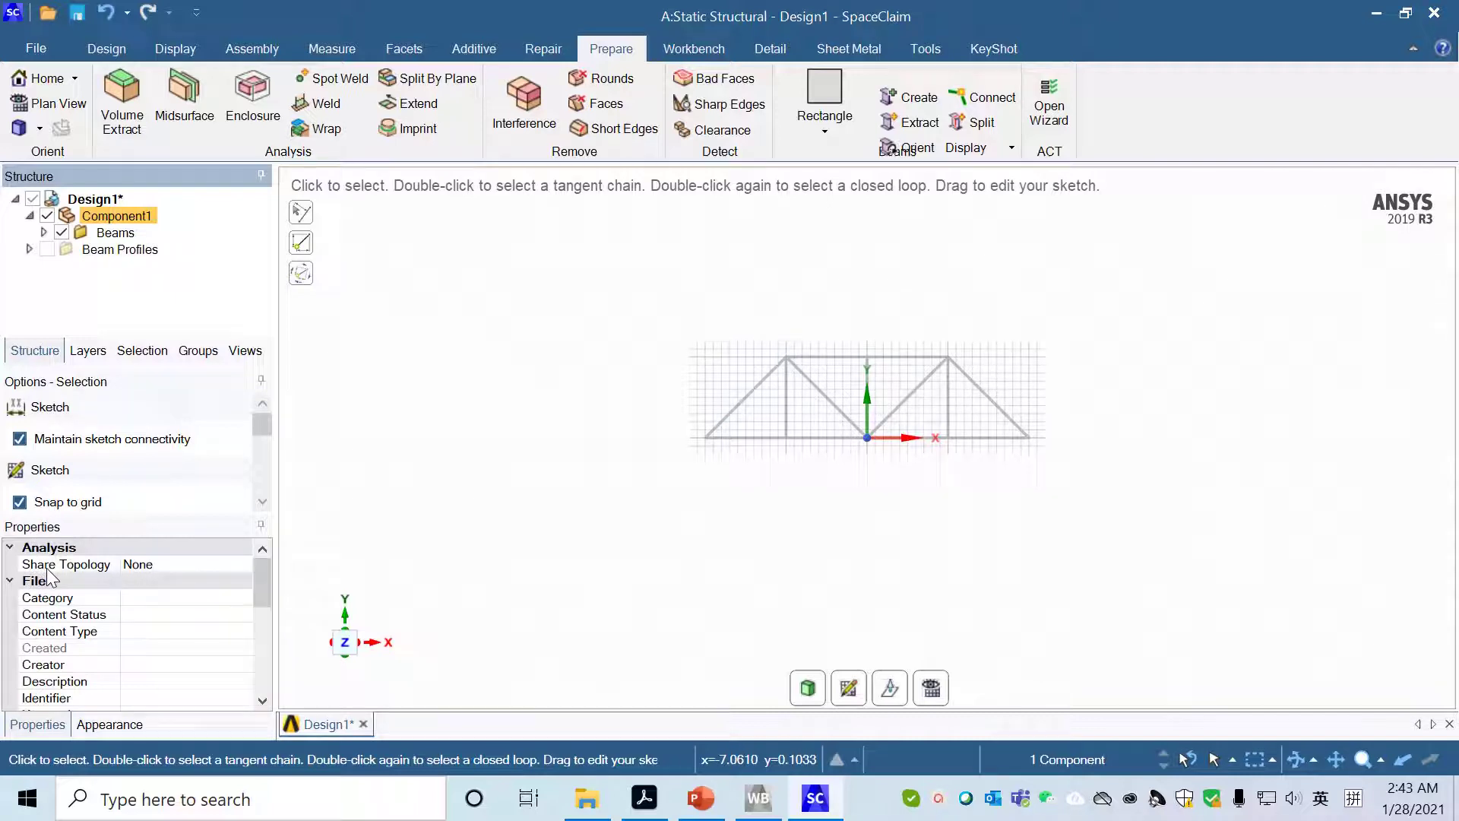
left_click(147, 570)
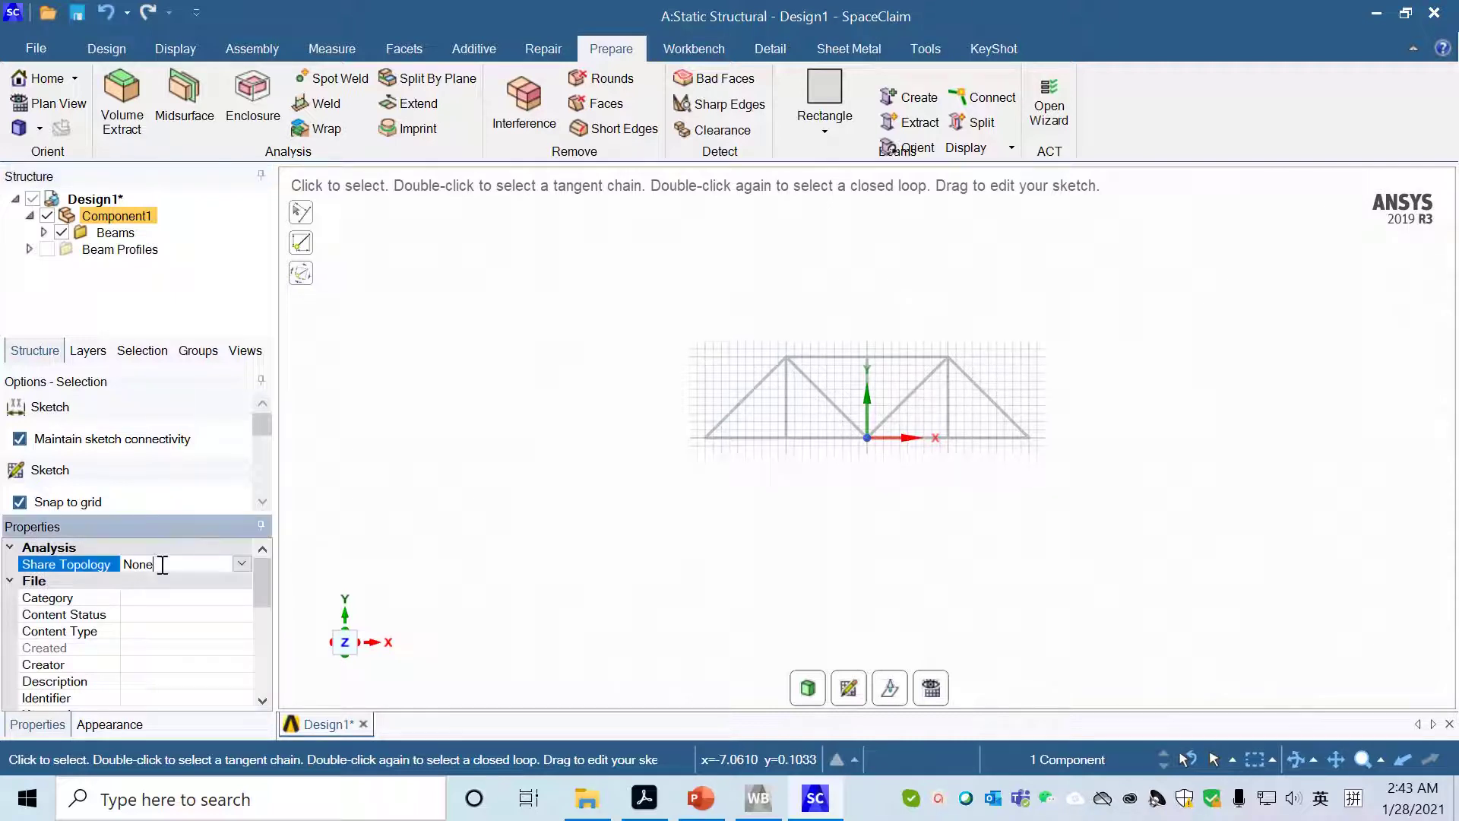
left_click(241, 563)
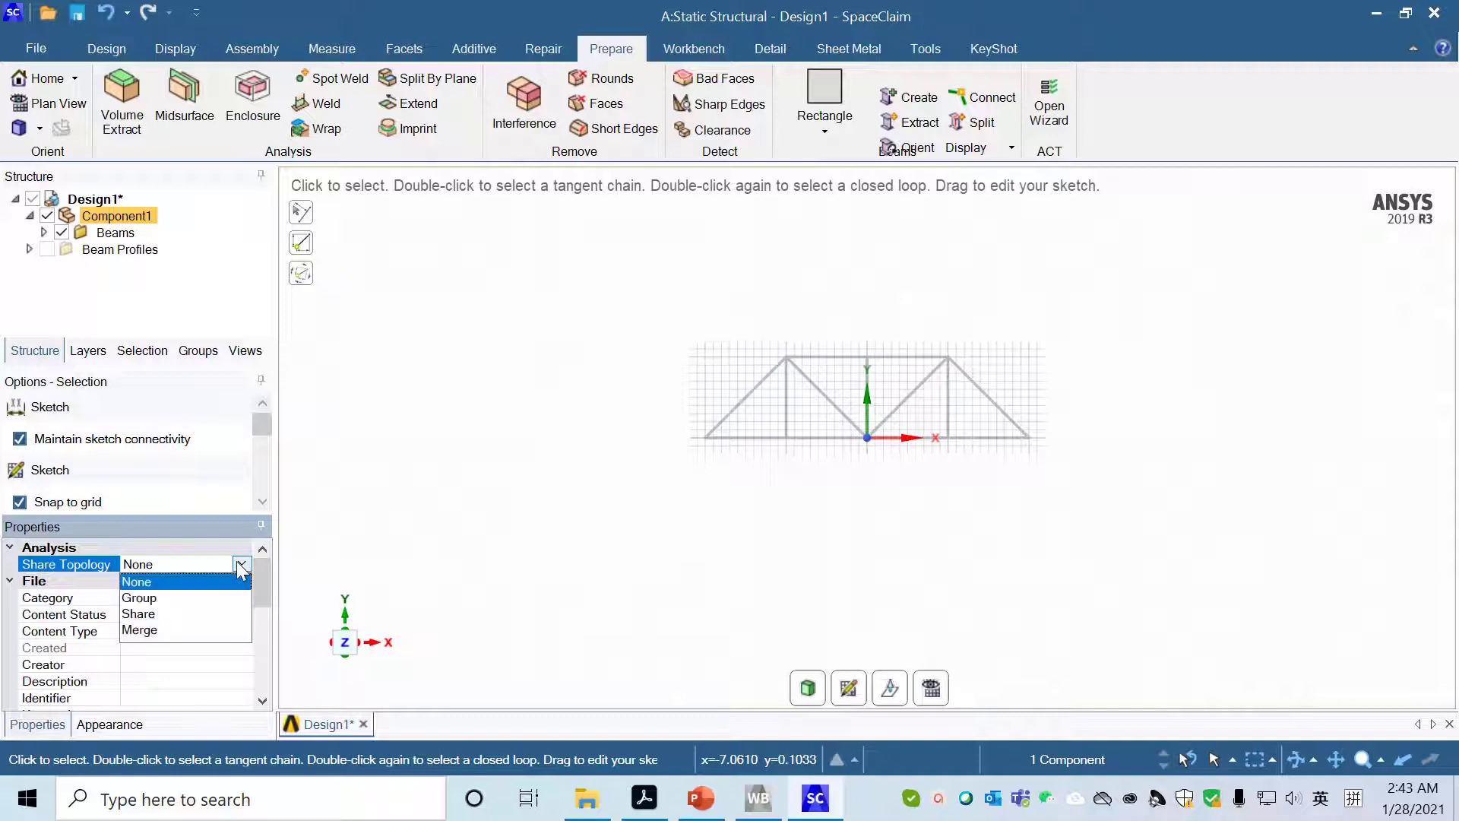
left_click(152, 631)
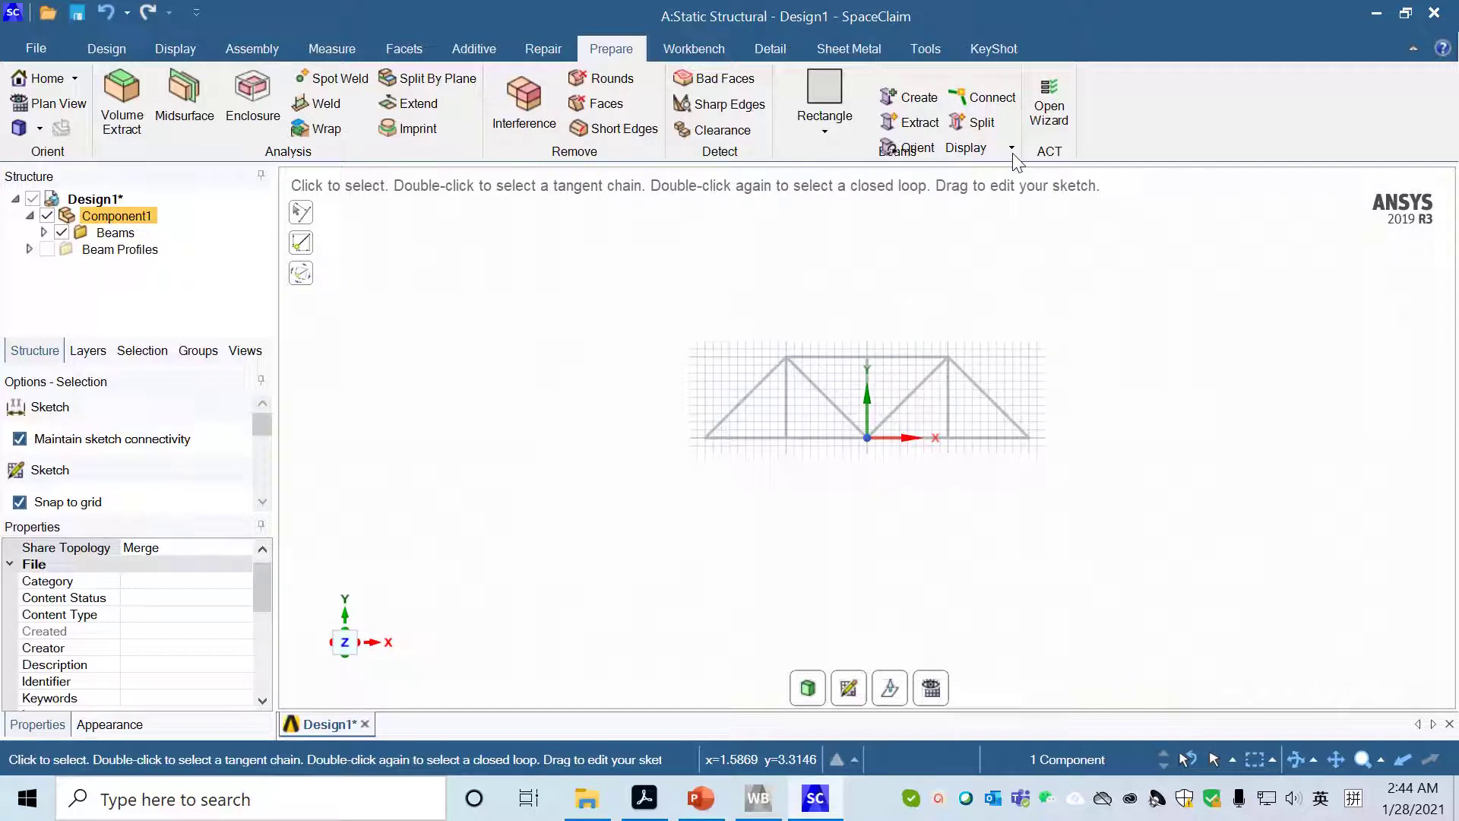
Step: Switch the beam display style to Solid Beams and orbit the truss into a tilted 3-D view
scroll(980, 152, "down", 2)
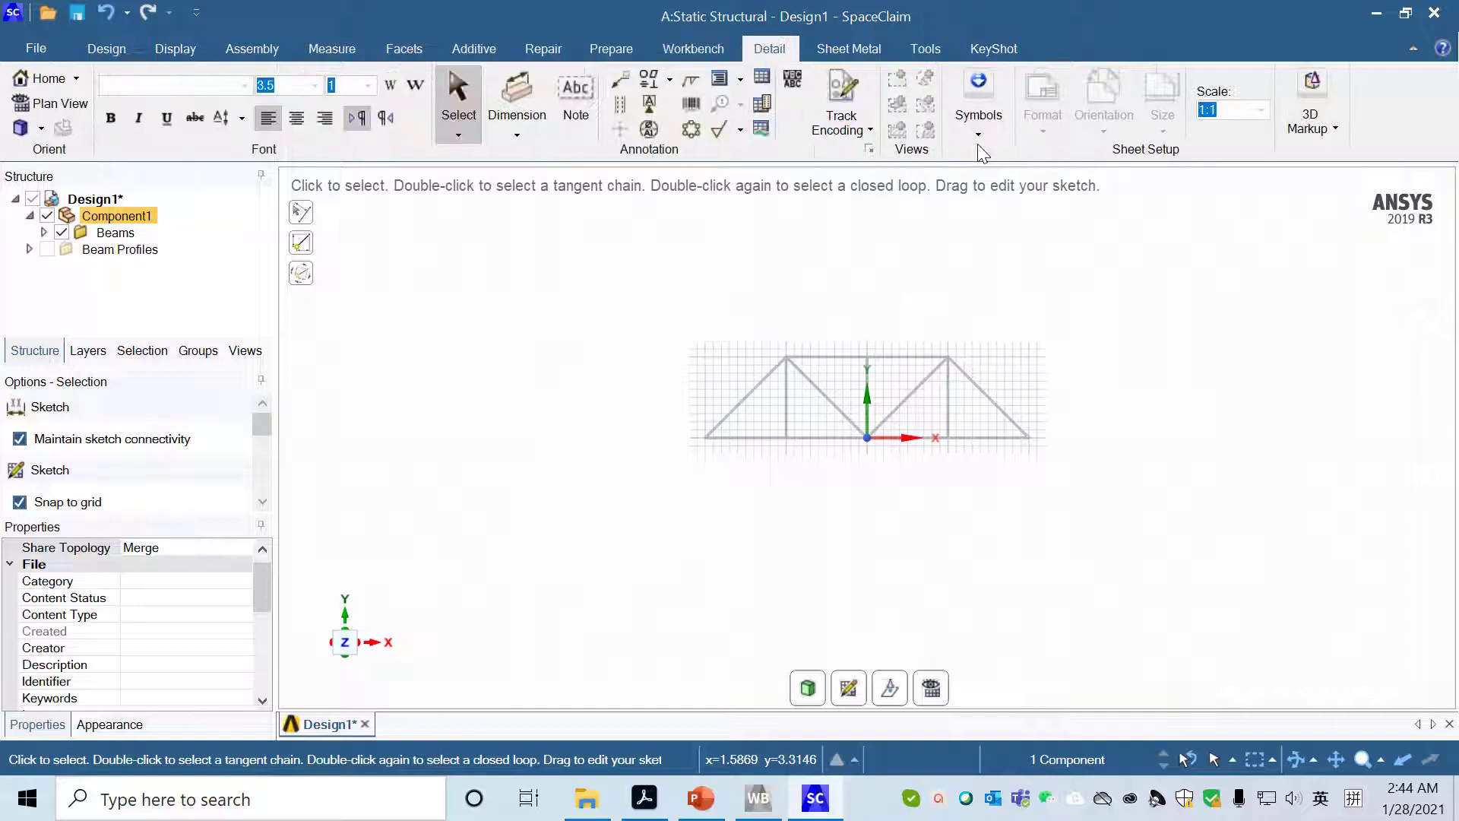
left_click(614, 52)
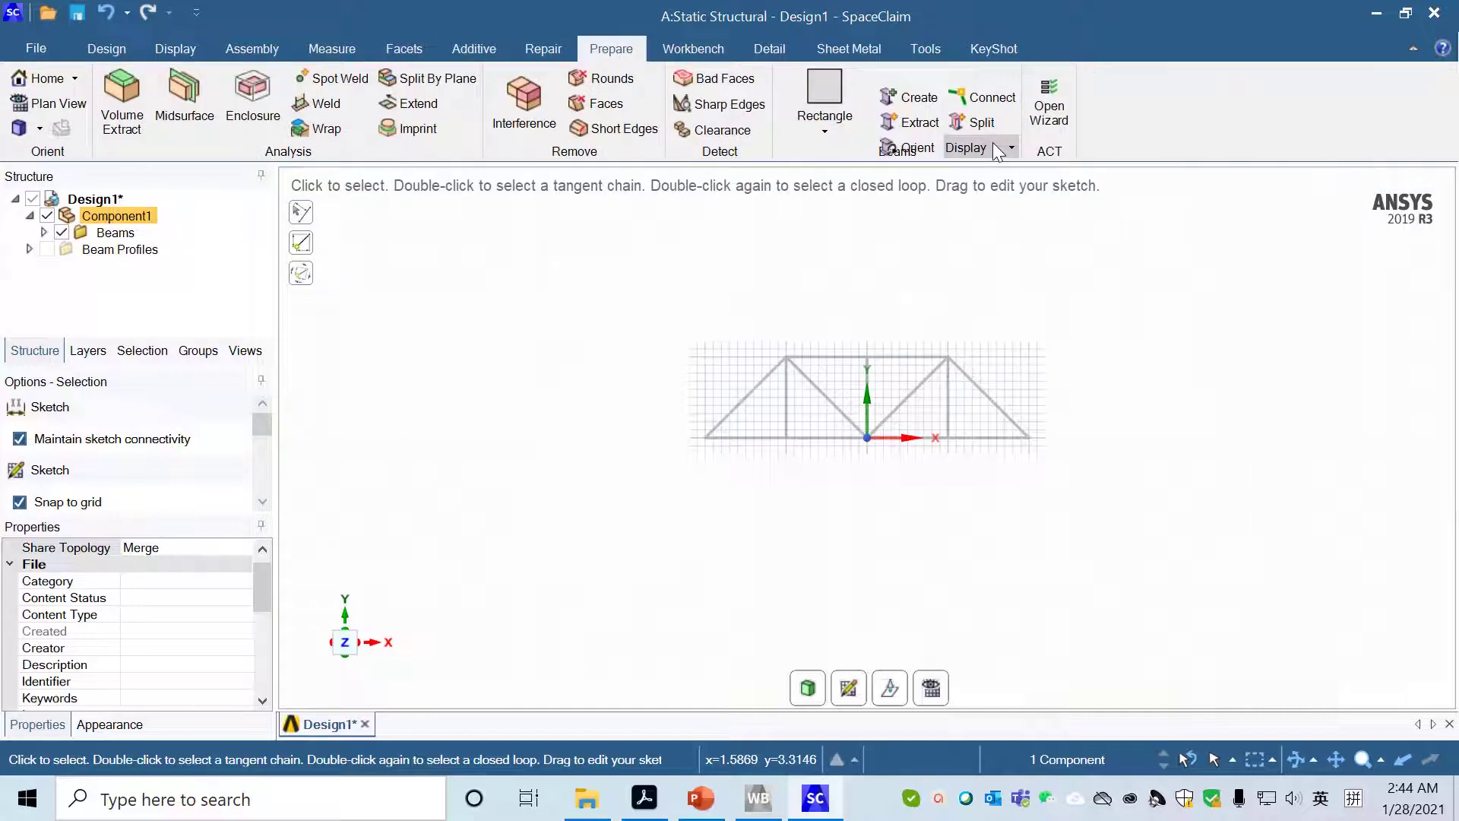
left_click(968, 150)
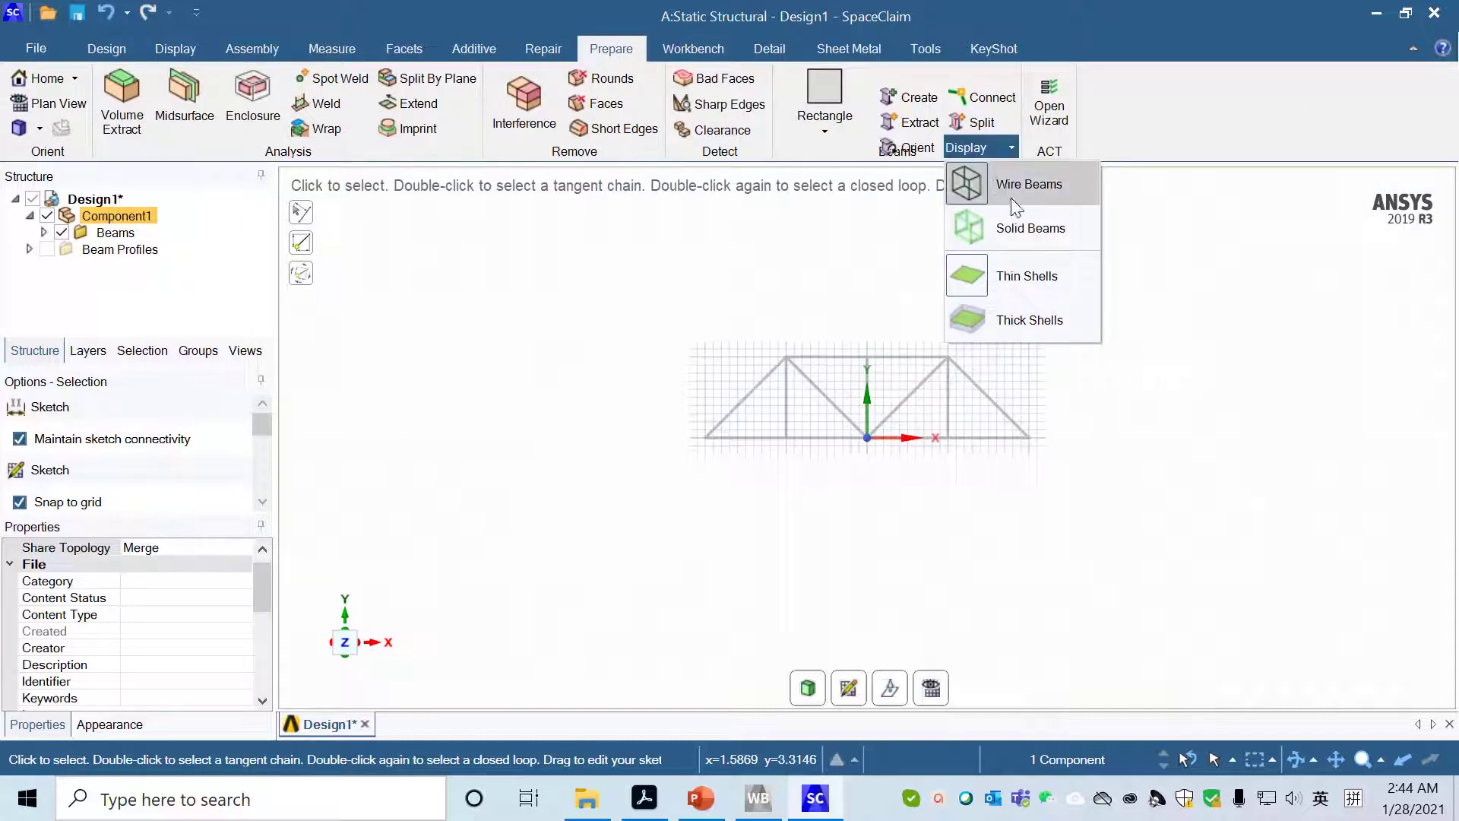
left_click(1010, 231)
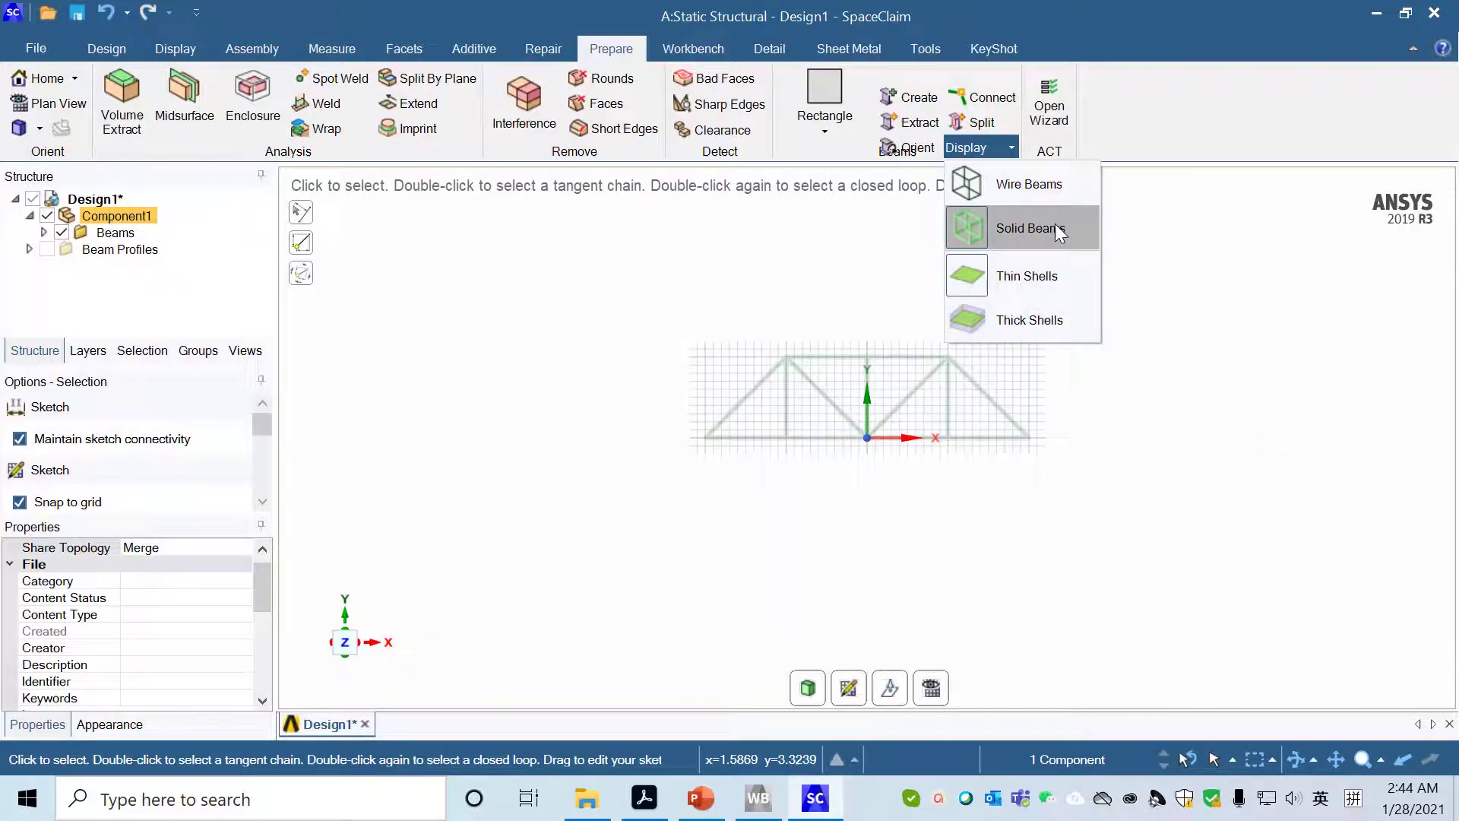
left_click(1065, 372)
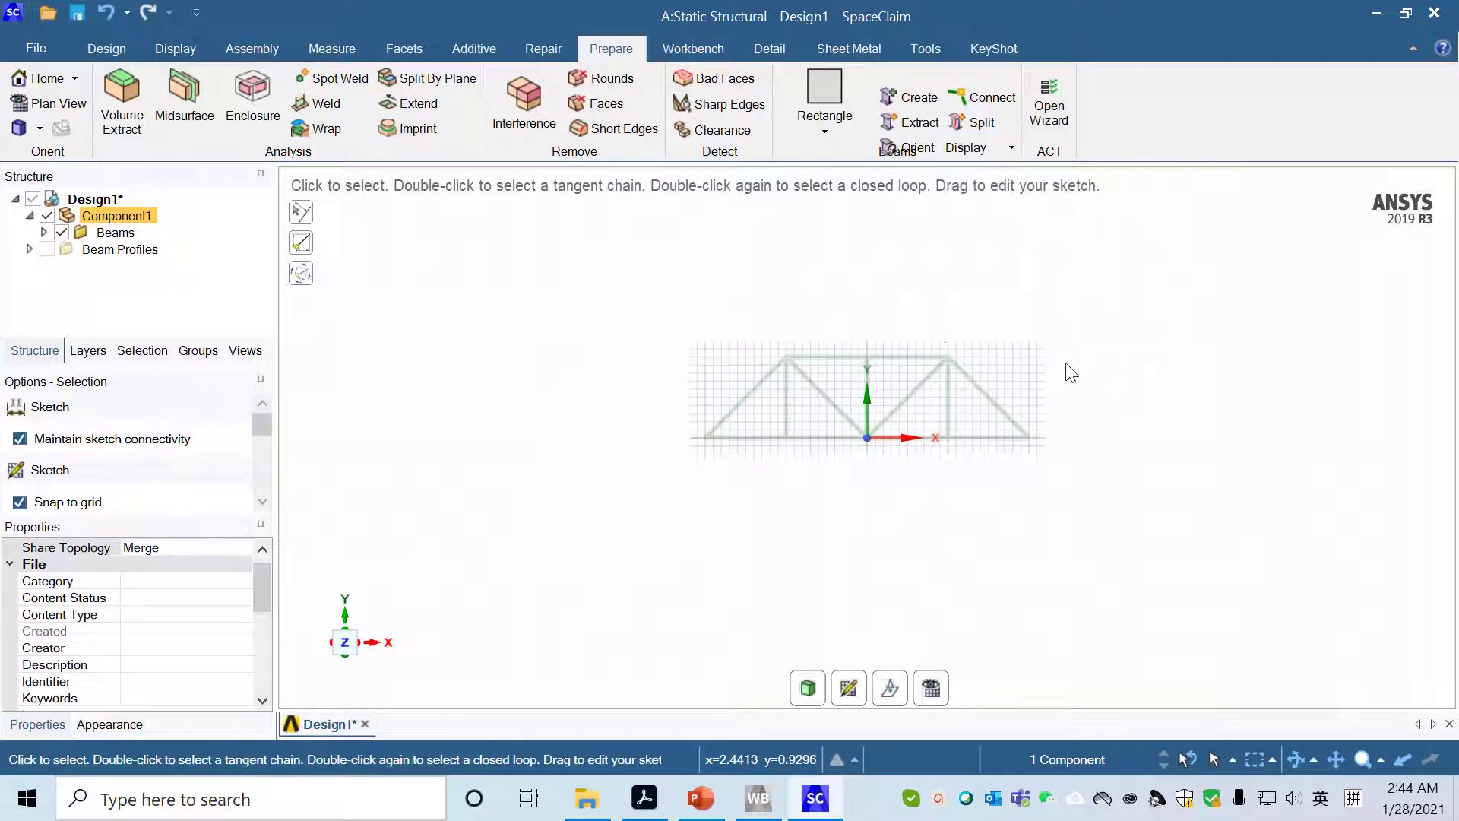
left_click(1037, 388)
scroll(1036, 388, "down", 2)
scroll(1037, 388, "up", 6)
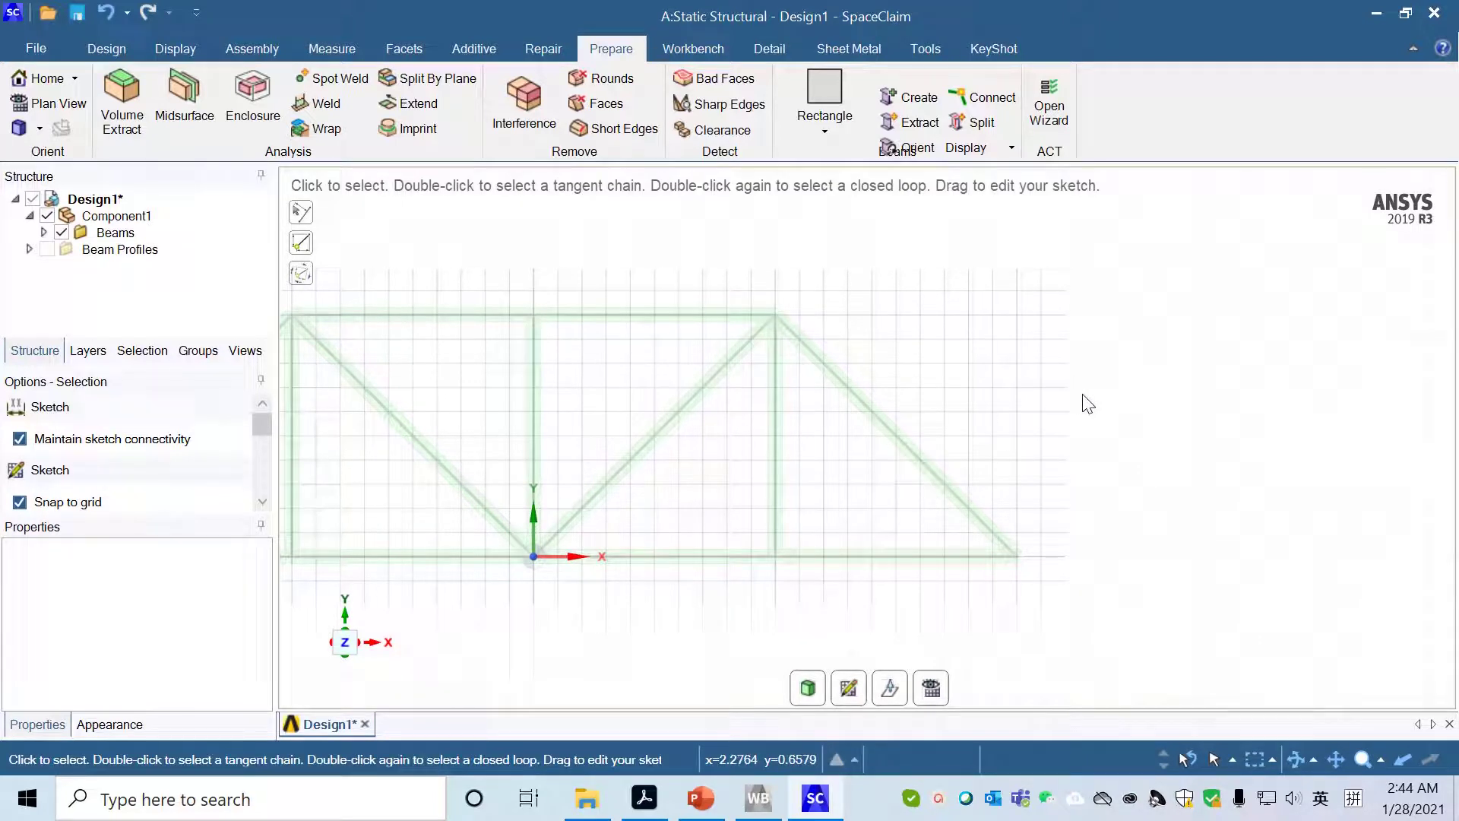
mouse_move(1079, 411)
middle_mouse_down()
mouse_move(772, 434)
mouse_move(849, 413)
mouse_move(905, 427)
mouse_move(824, 456)
mouse_move(823, 376)
mouse_move(856, 418)
mouse_move(897, 424)
mouse_move(847, 426)
mouse_move(887, 417)
mouse_move(857, 435)
mouse_move(873, 332)
mouse_move(772, 434)
mouse_move(965, 441)
mouse_move(709, 463)
mouse_move(795, 418)
mouse_move(846, 466)
mouse_move(918, 498)
mouse_move(1019, 482)
mouse_move(958, 508)
mouse_move(905, 506)
mouse_move(910, 462)
middle_mouse_up()
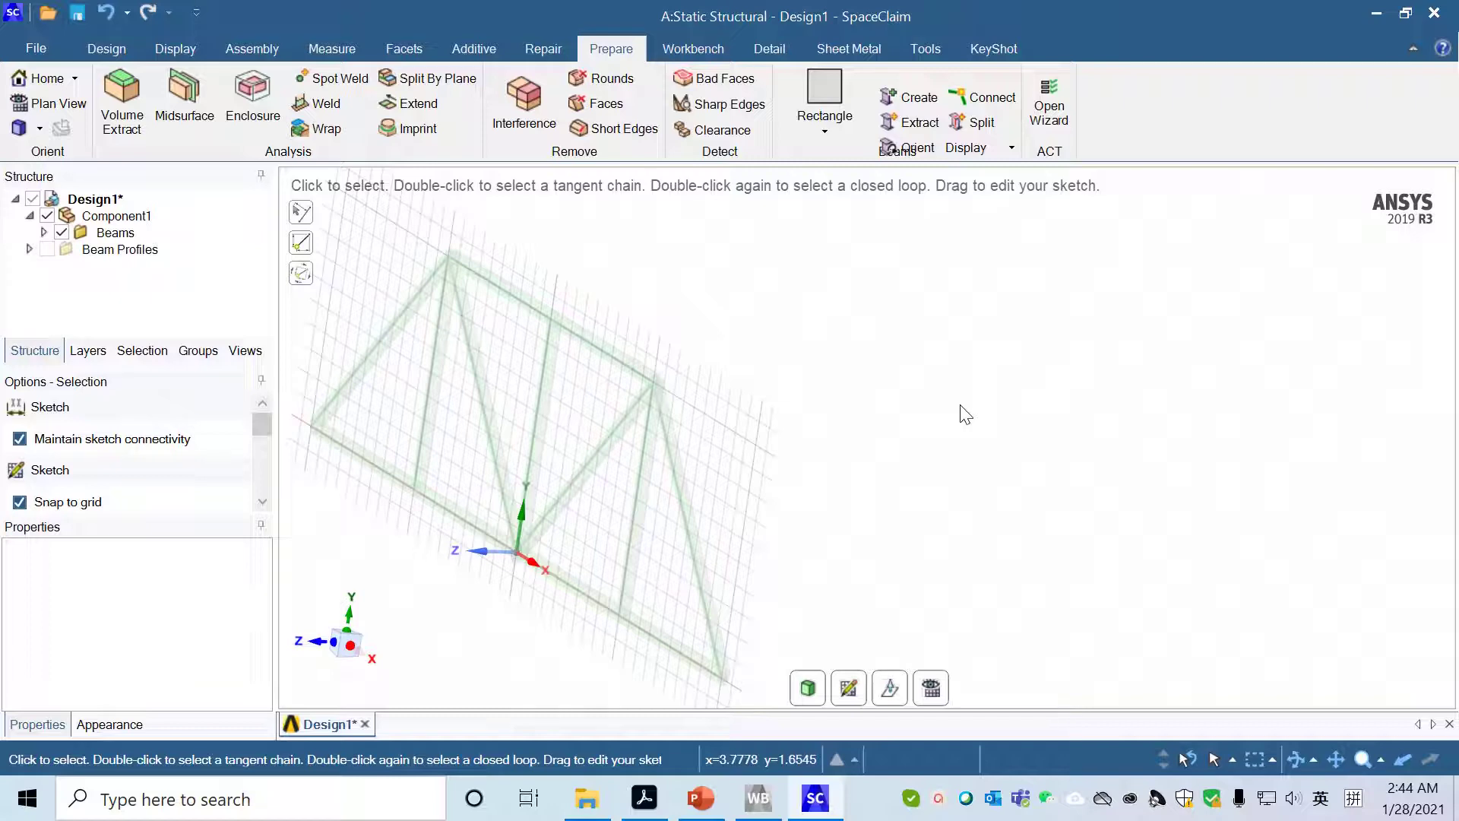
Step: Save the design over Design1.scdoc, confirming the replacement, and close SpaceClaim
key("ctrl")
key("ctrl+s")
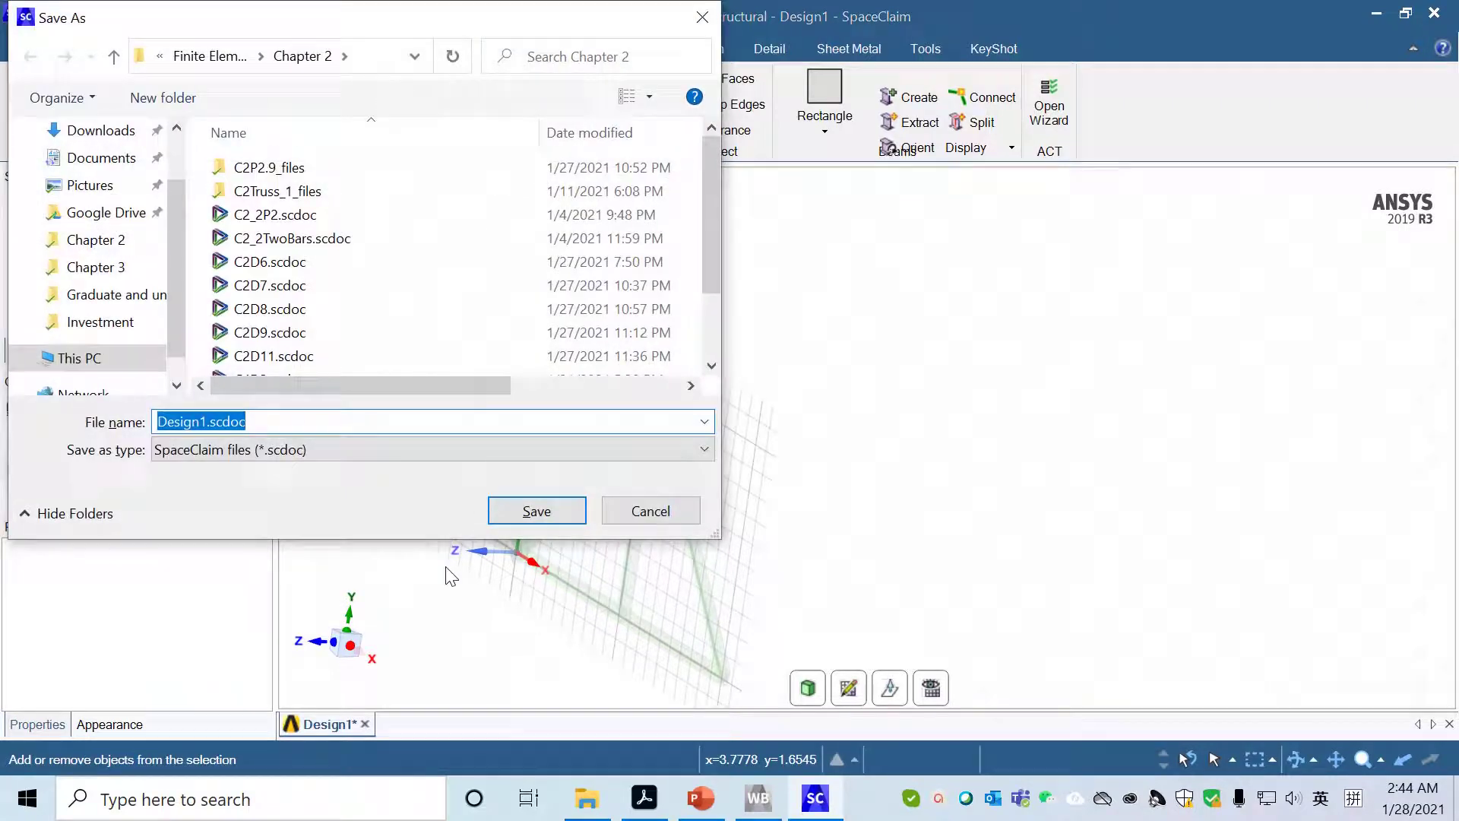
left_click(523, 517)
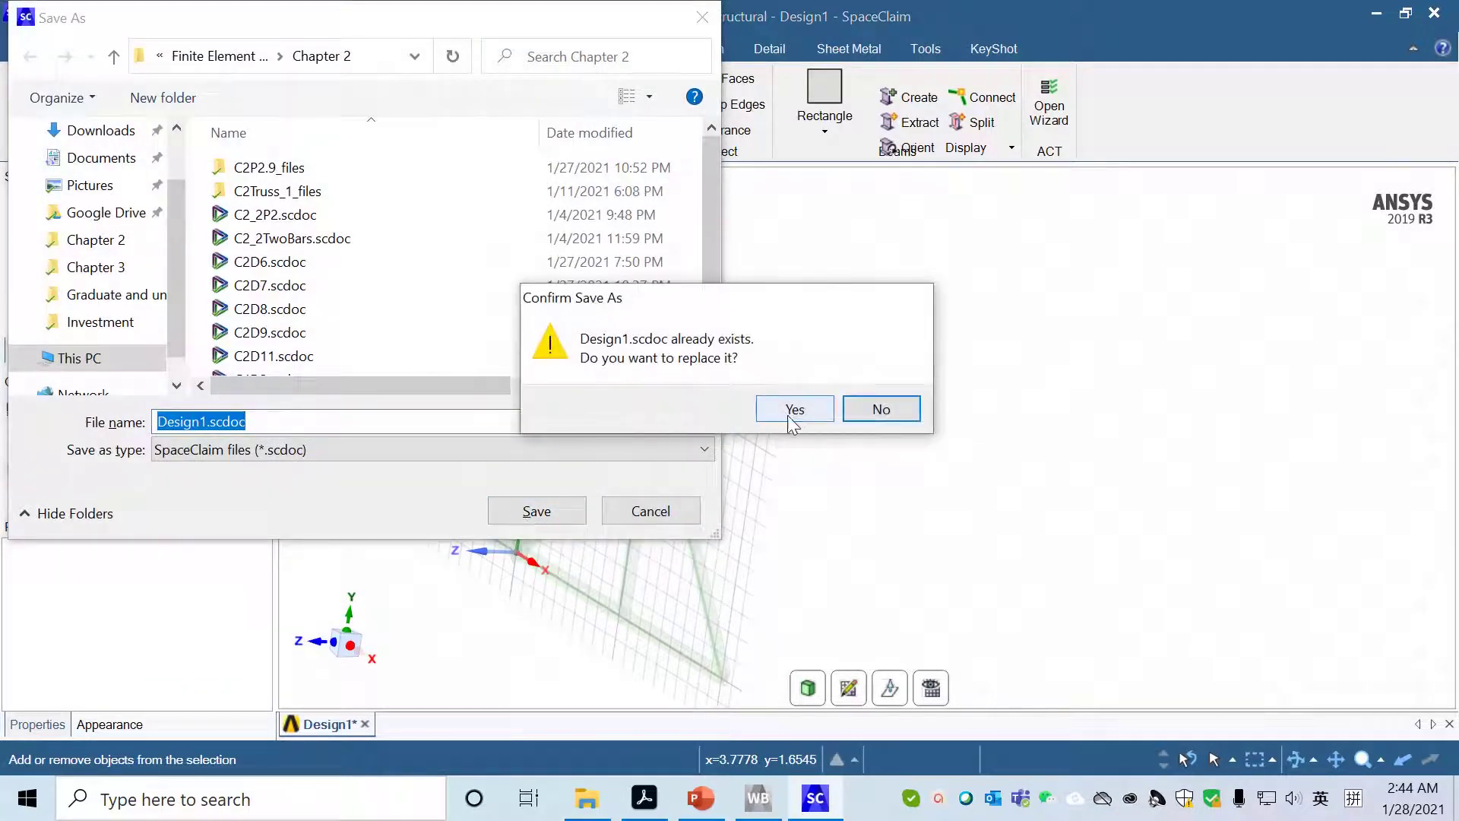
left_click(791, 410)
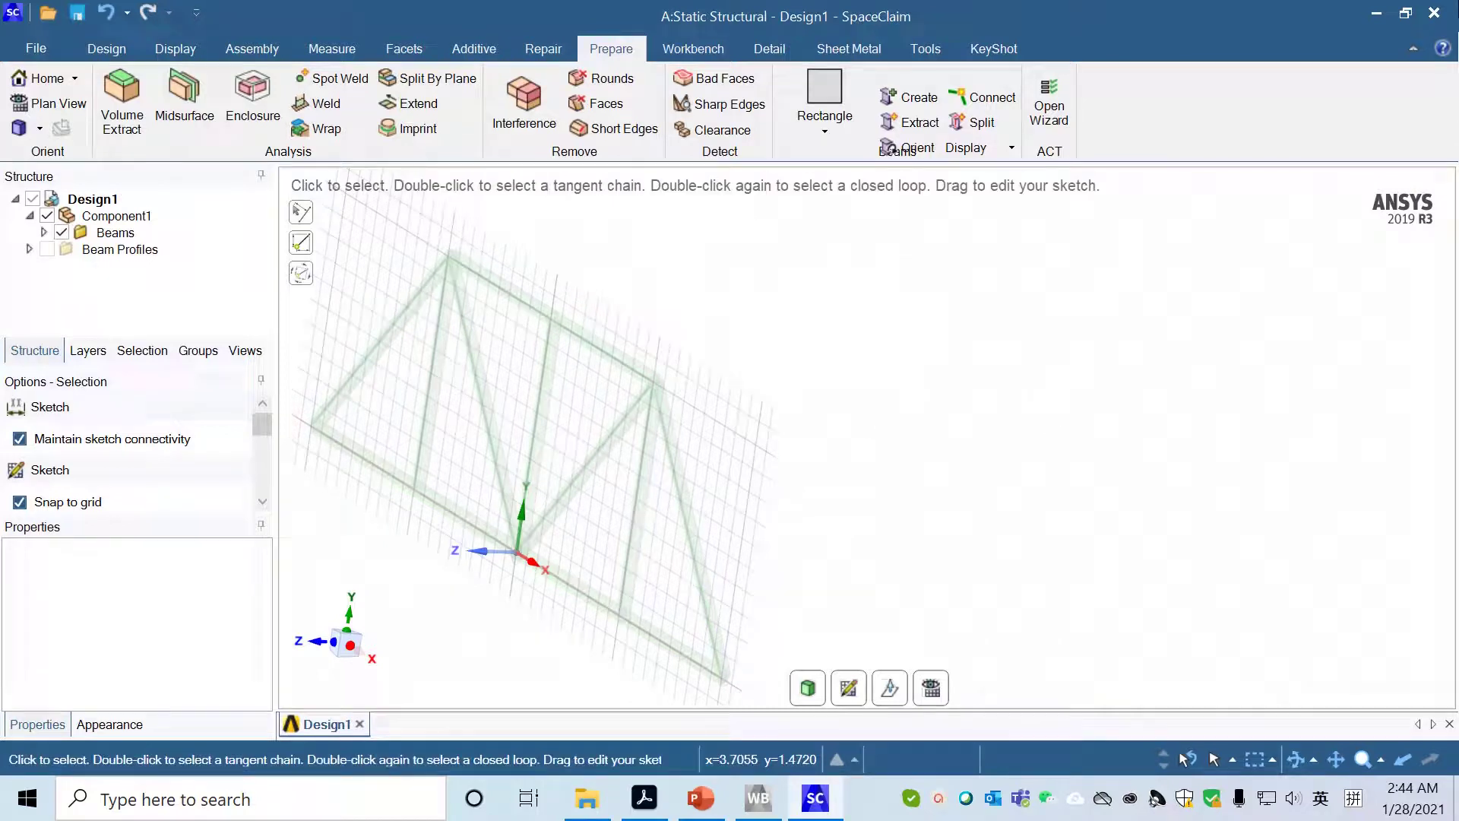
left_click(1436, 15)
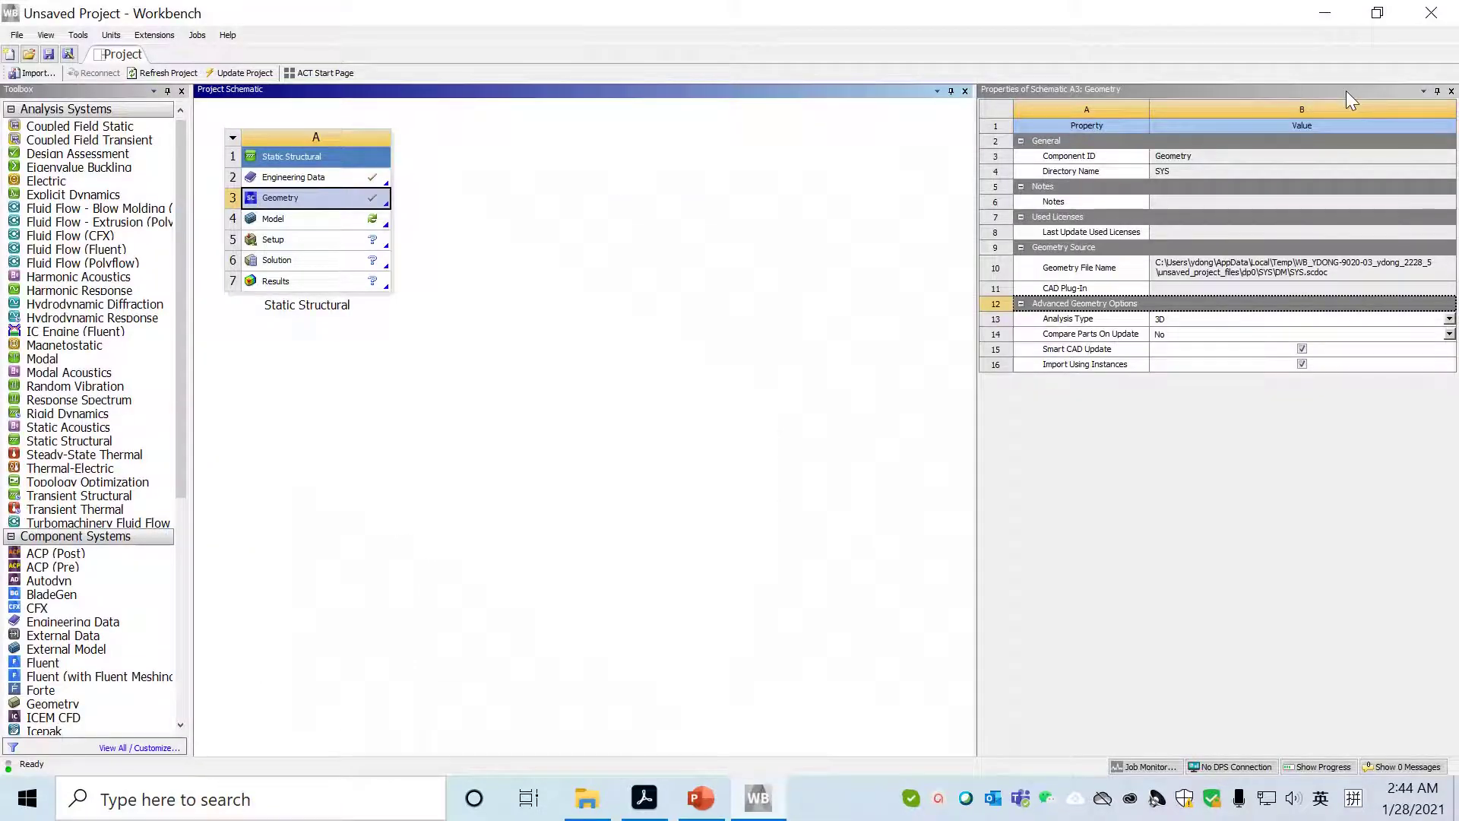
Step: Launch Mechanical from the Static Structural system's Model cell (A4)
left_click(304, 221)
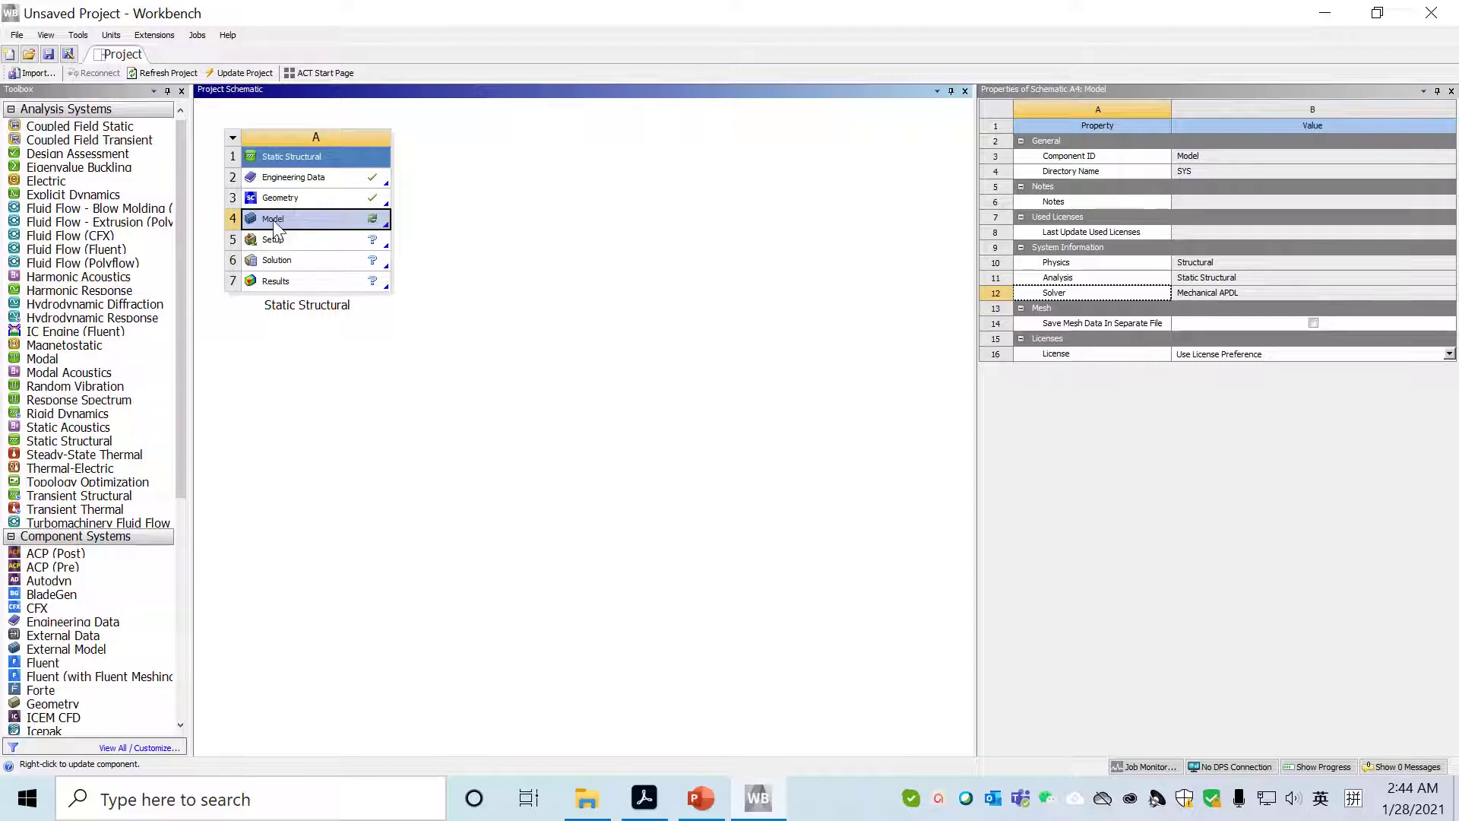
double_click(274, 222)
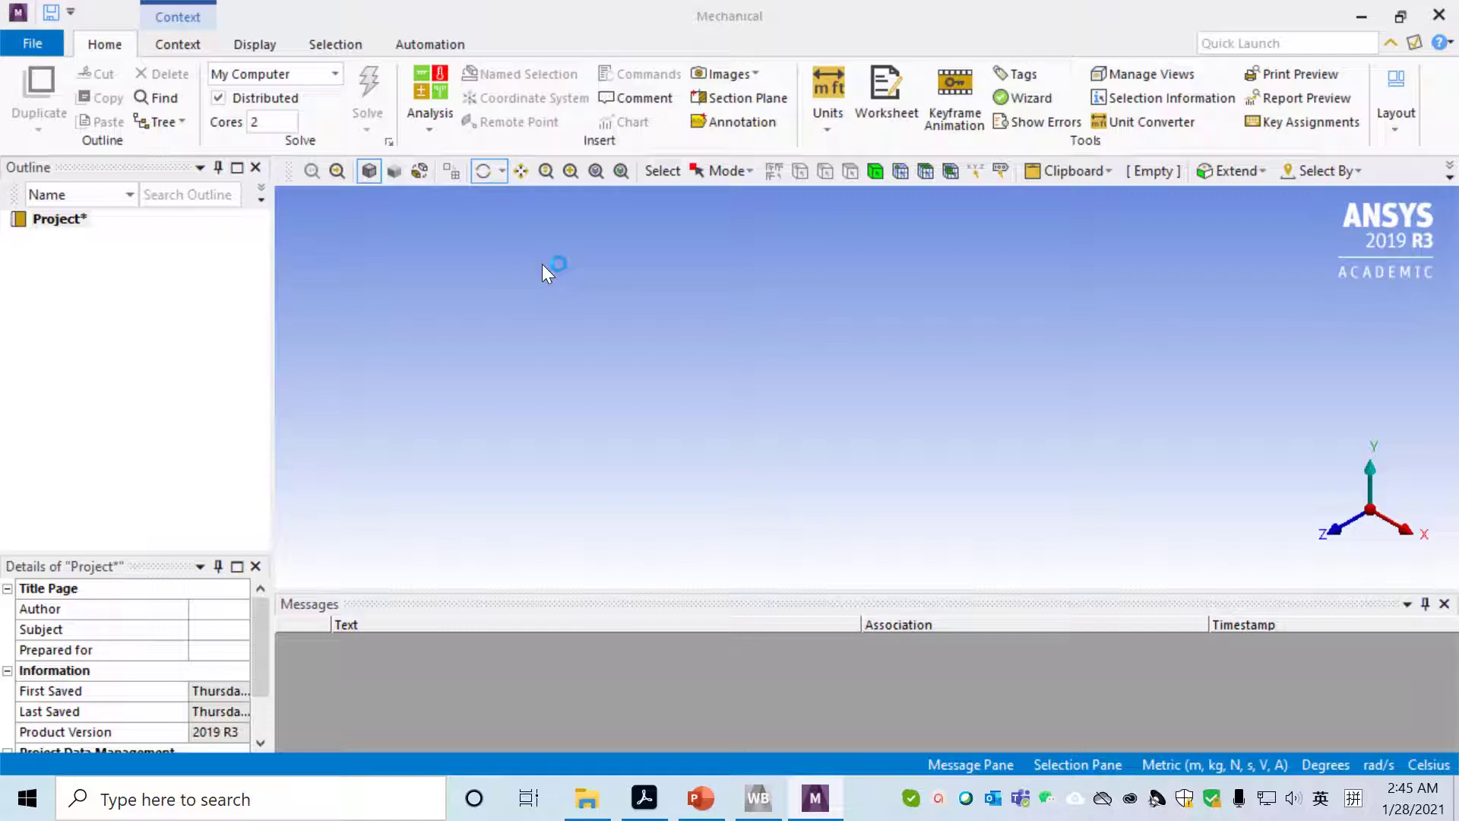
Step: Assign DouglasFir as the material of the Beam (Rectangle) body under Geometry
key("shift")
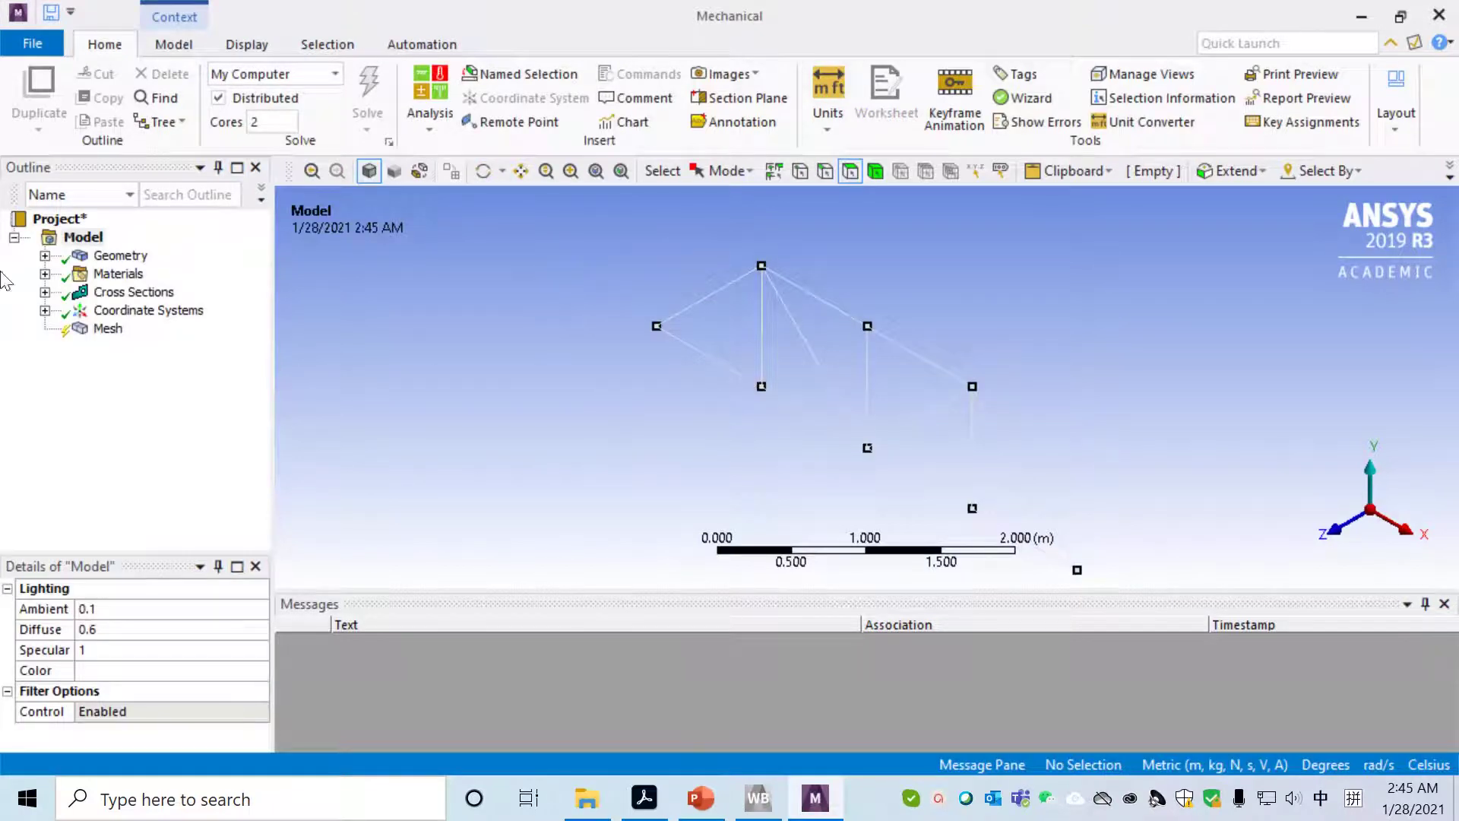
left_click(46, 257)
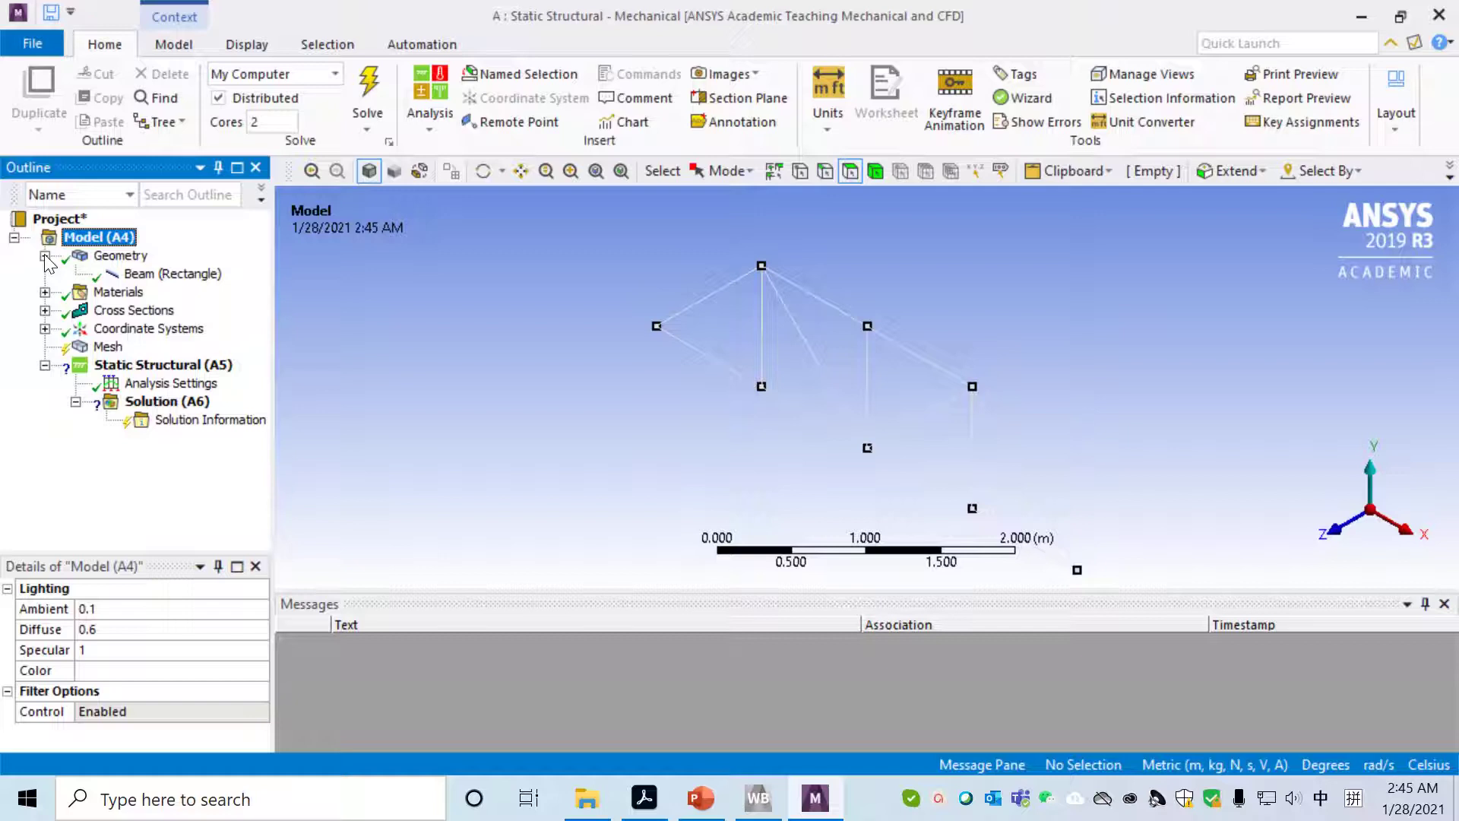
left_click(156, 275)
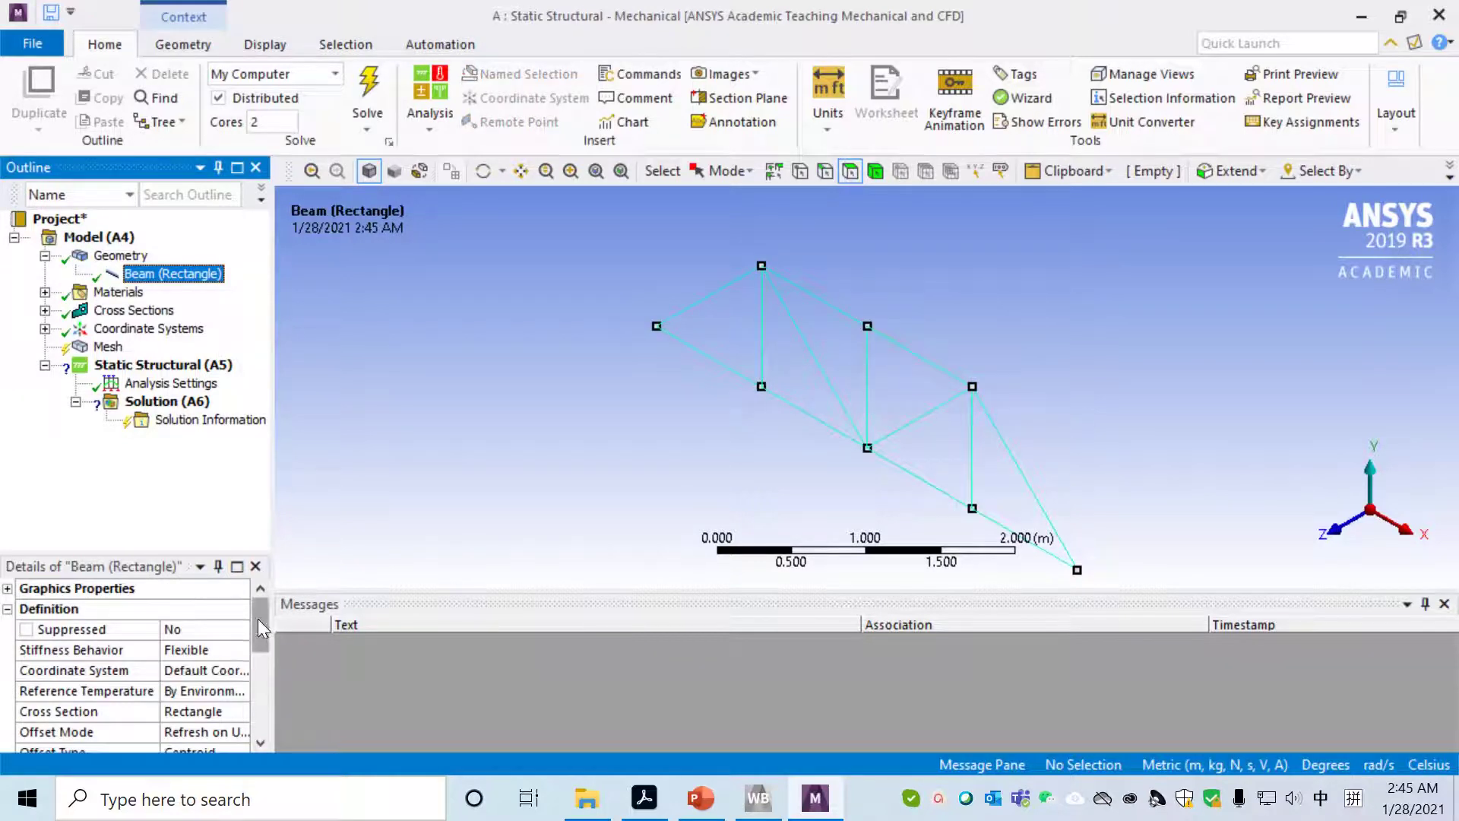
left_click_drag(257, 617, 263, 666)
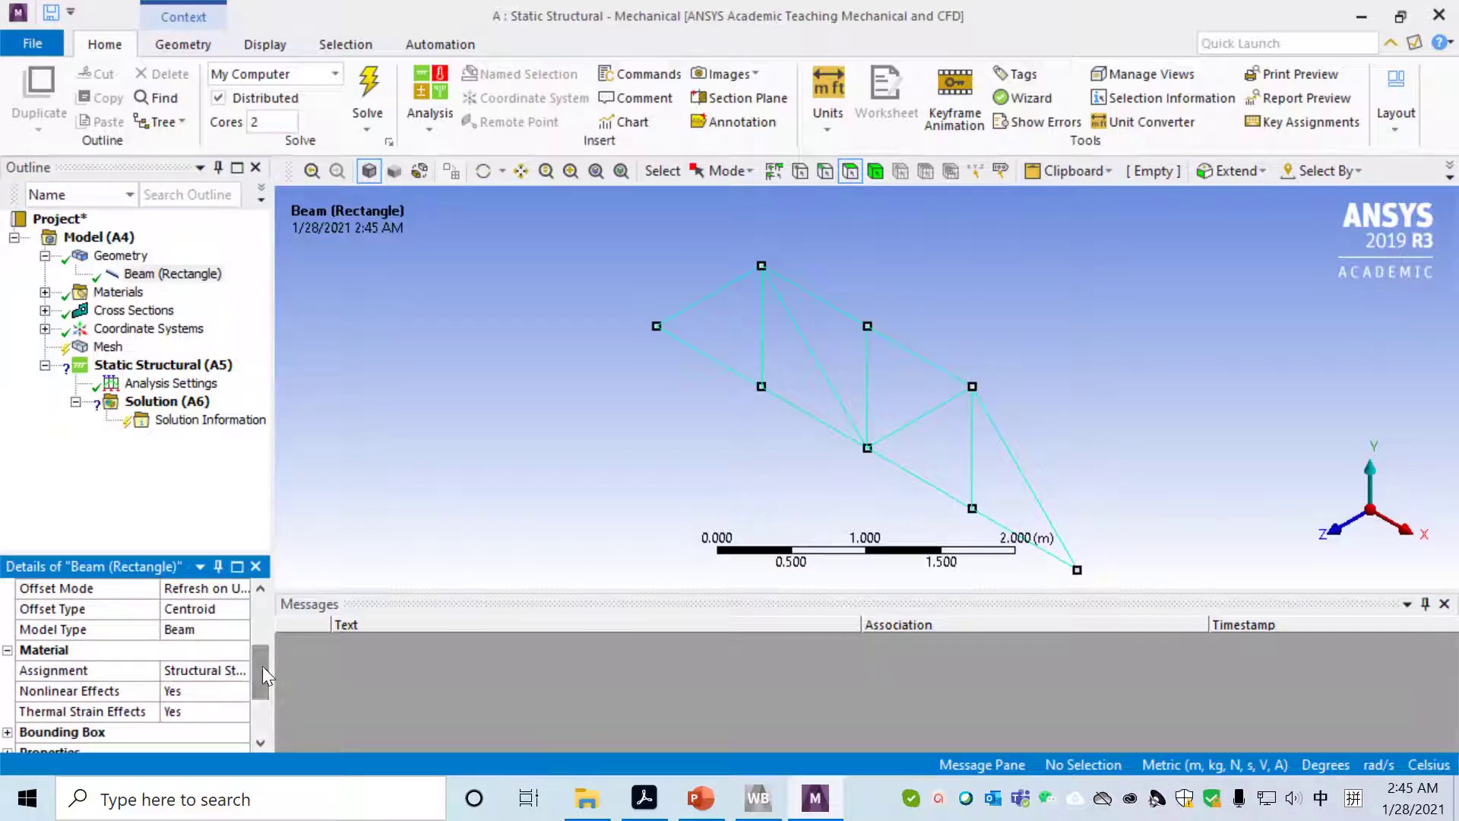
left_click(207, 673)
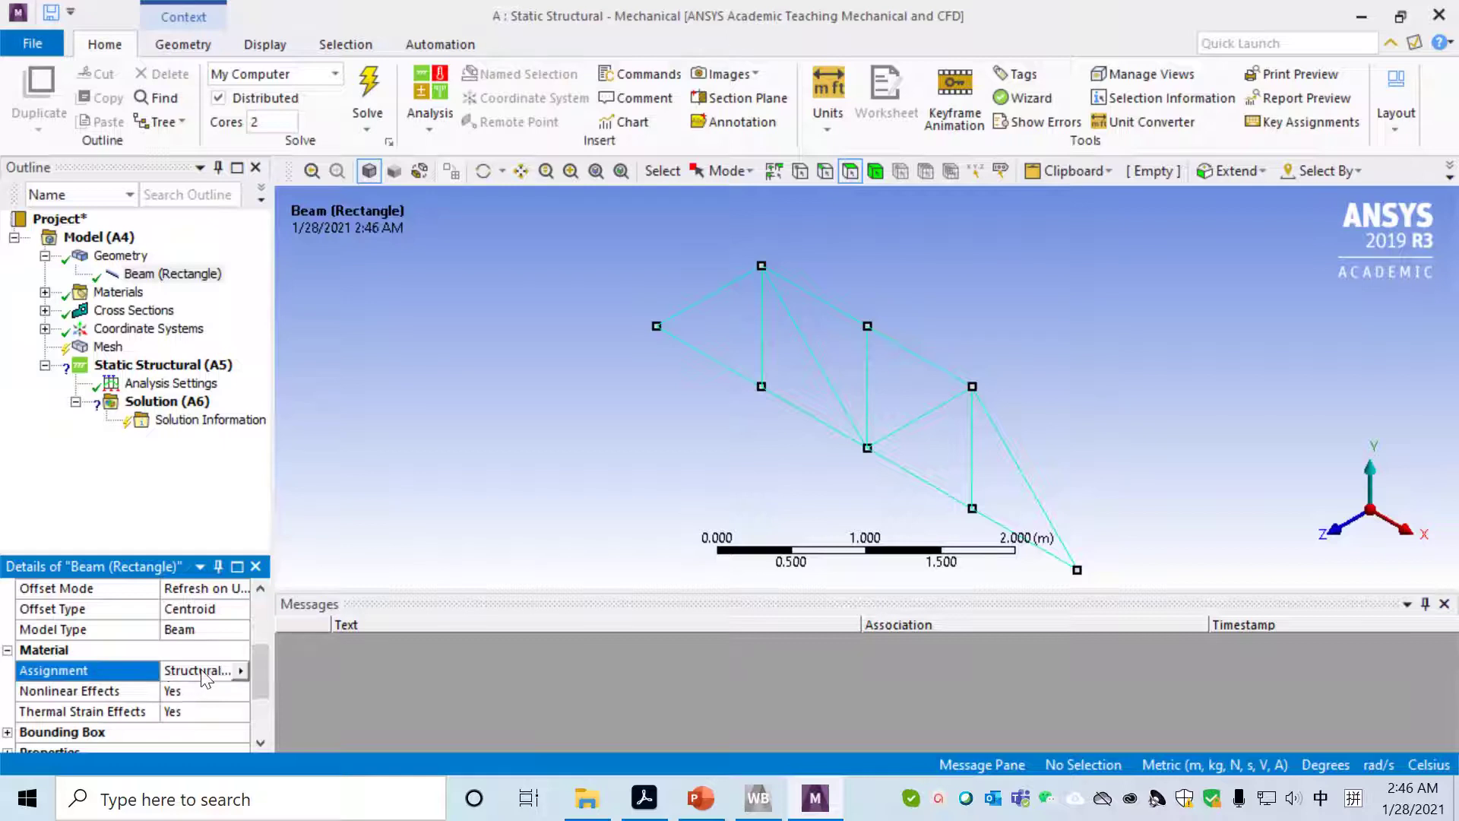
left_click(240, 670)
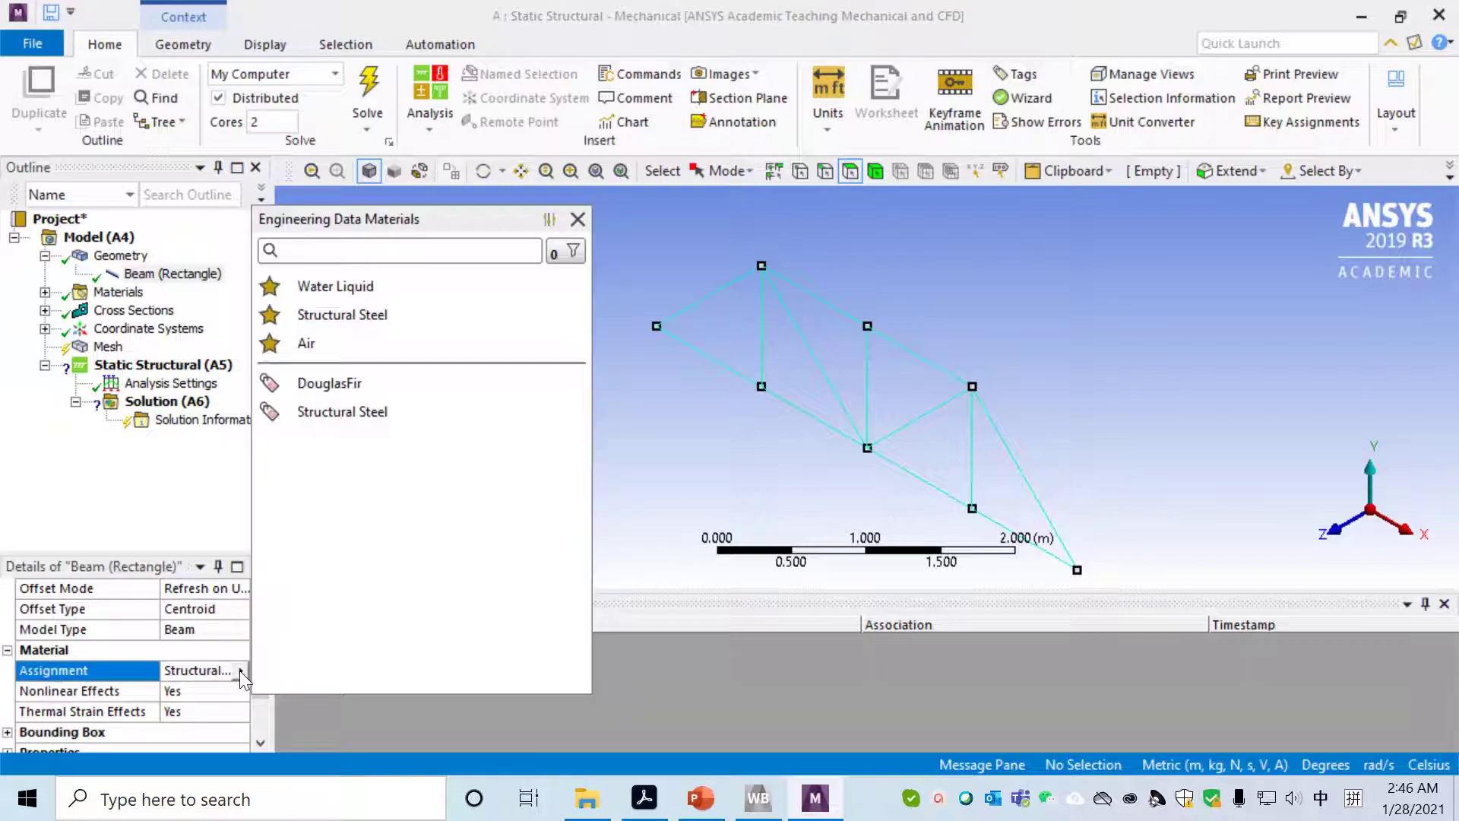
left_click(354, 384)
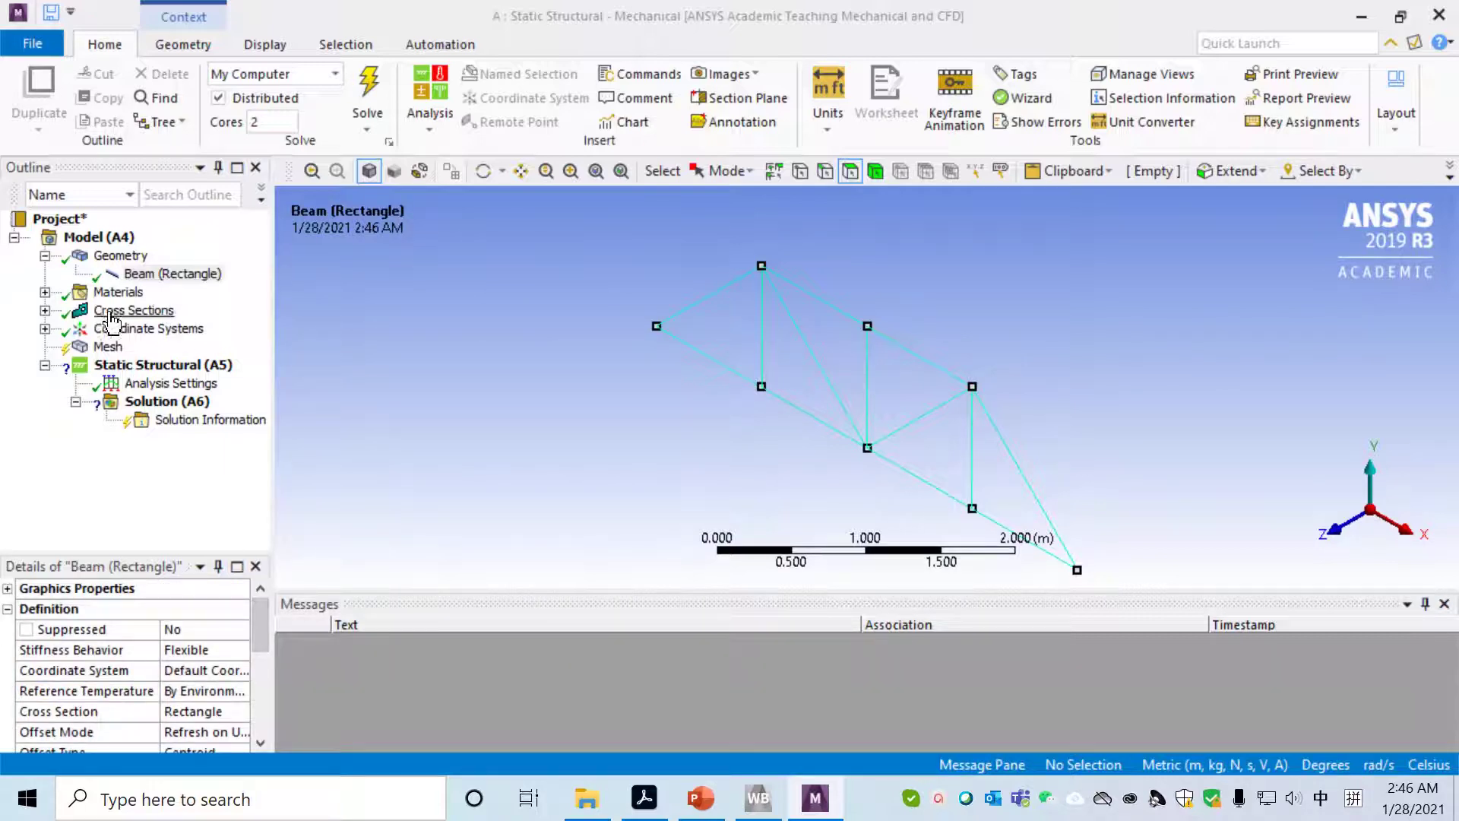
Step: Set the mesh element size to 10 m and generate the mesh
left_click(110, 348)
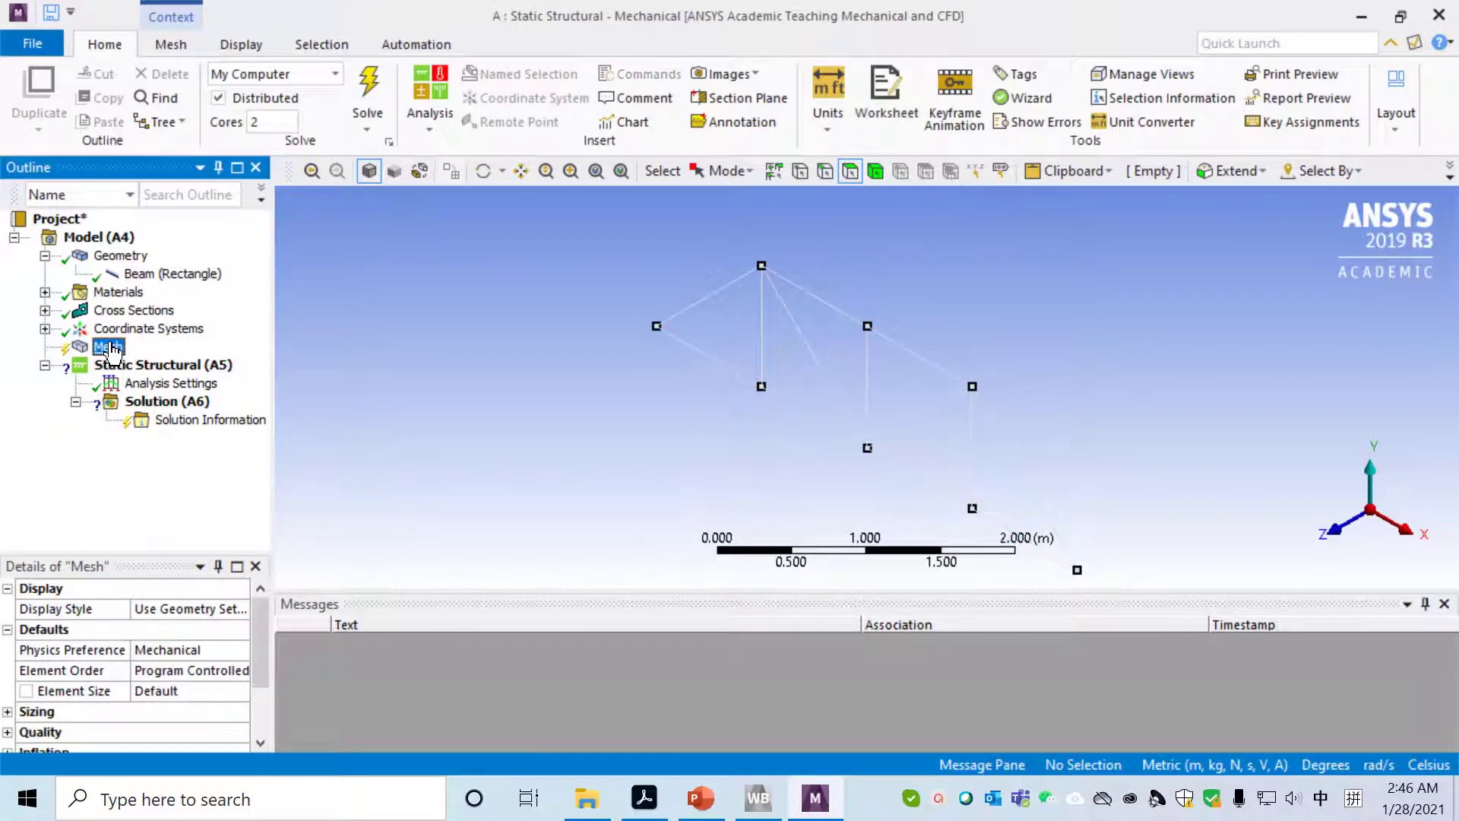
mouse_move(260, 633)
left_mouse_down()
mouse_move(271, 673)
mouse_move(275, 644)
left_mouse_up()
left_click(199, 673)
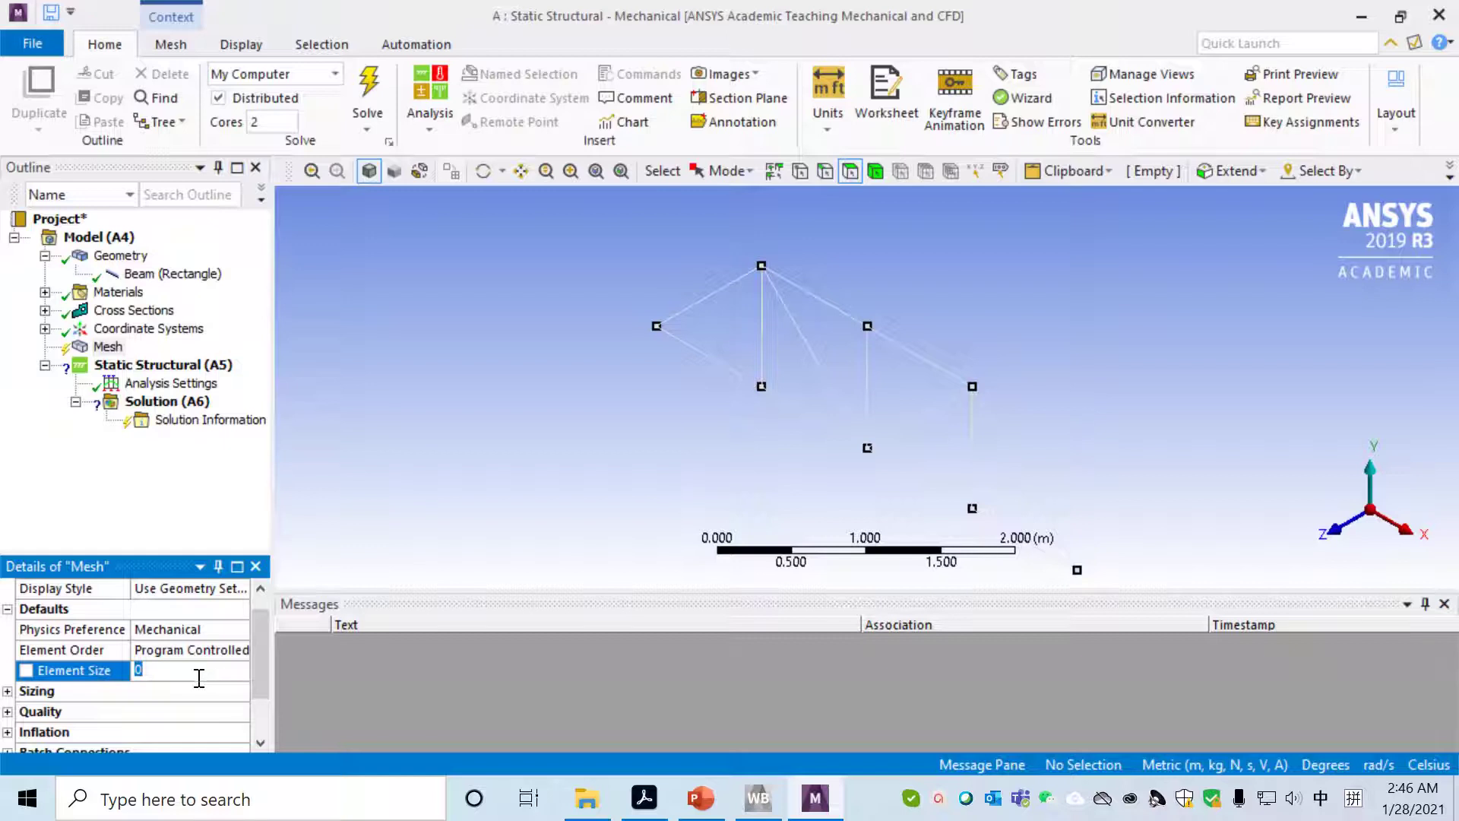
left_click(201, 675)
double_click(138, 671)
type("10")
left_click(341, 674)
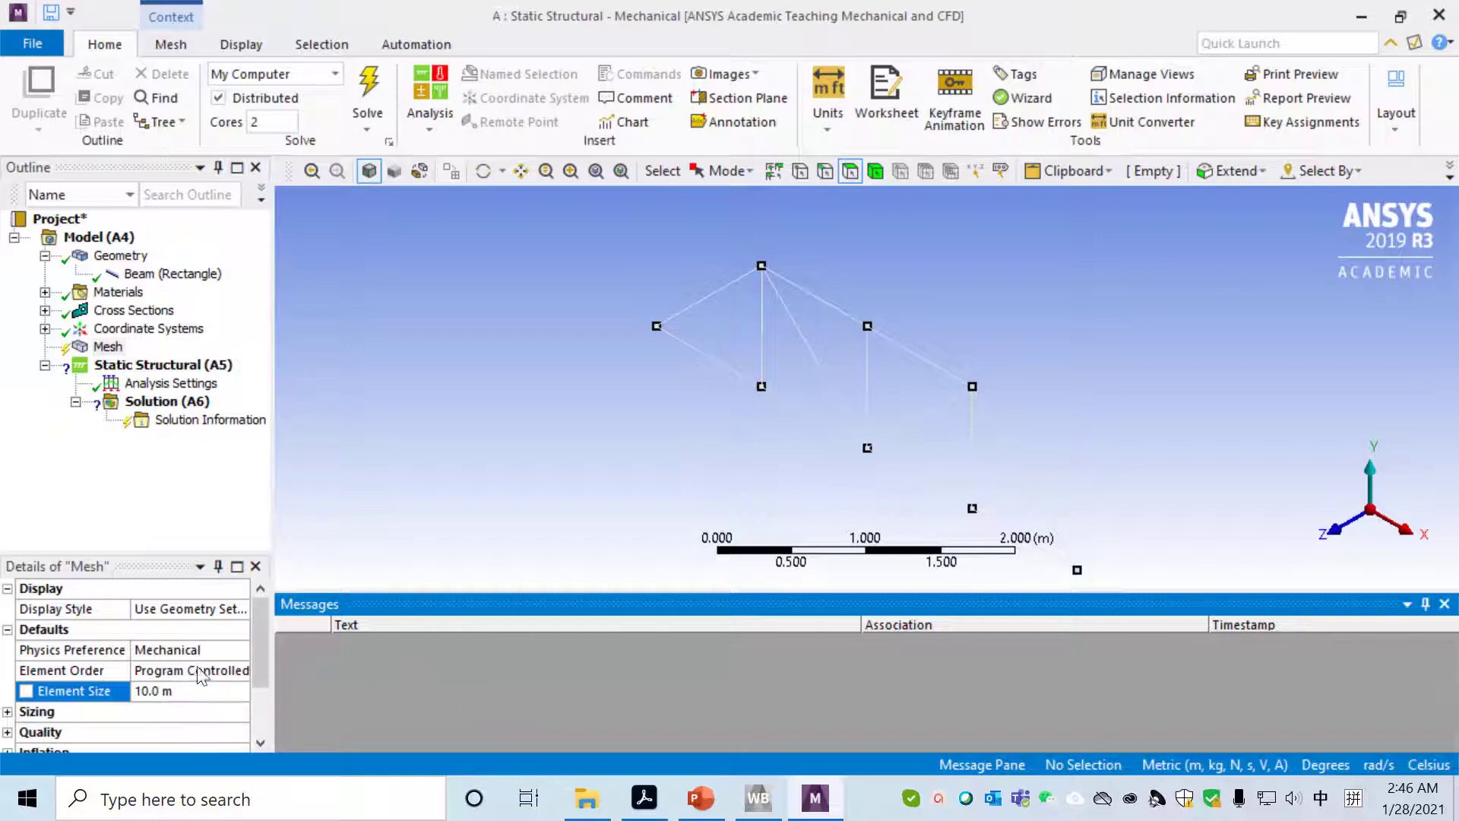
right_click(109, 348)
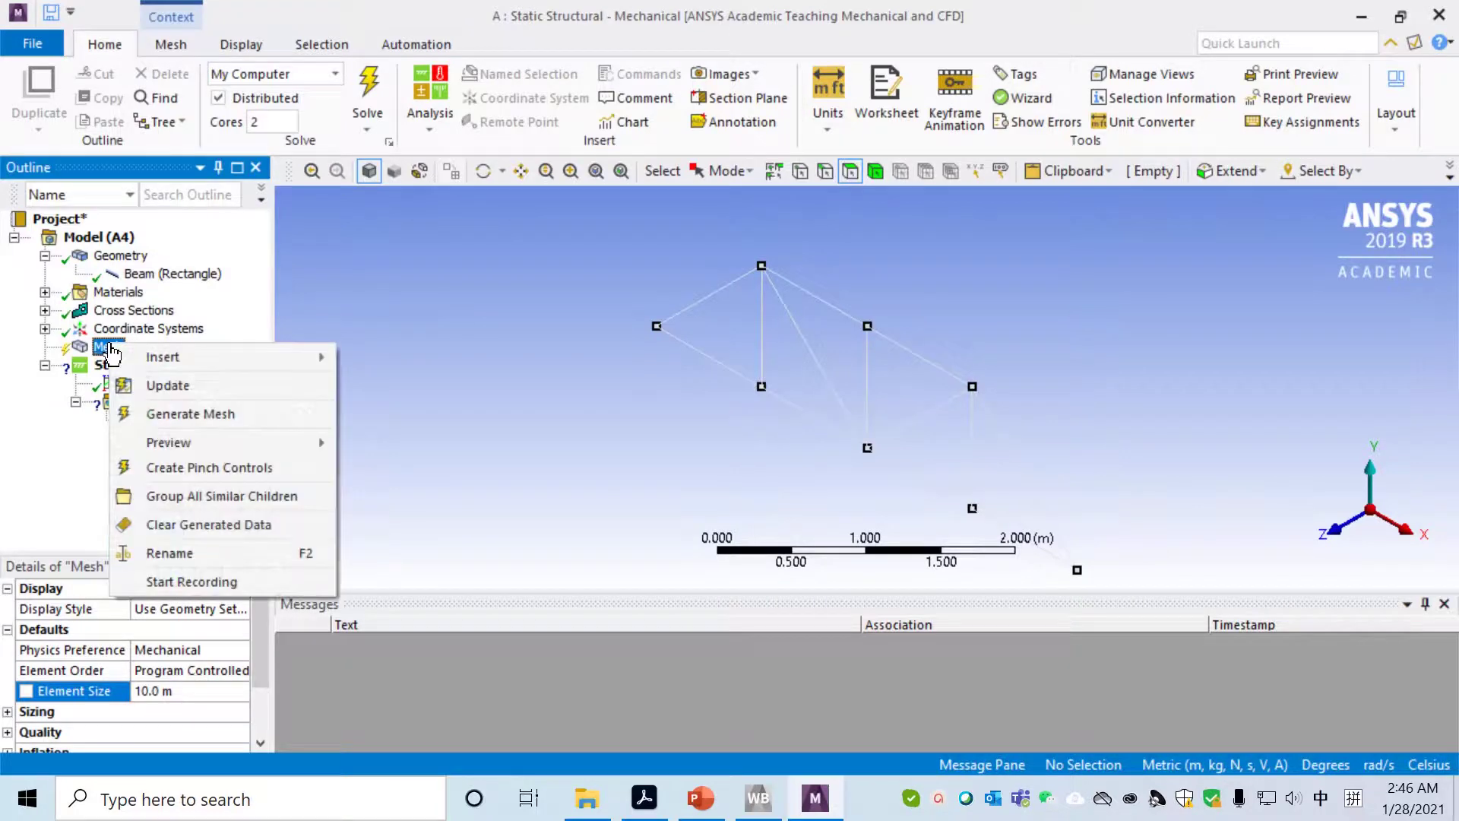
left_click(179, 416)
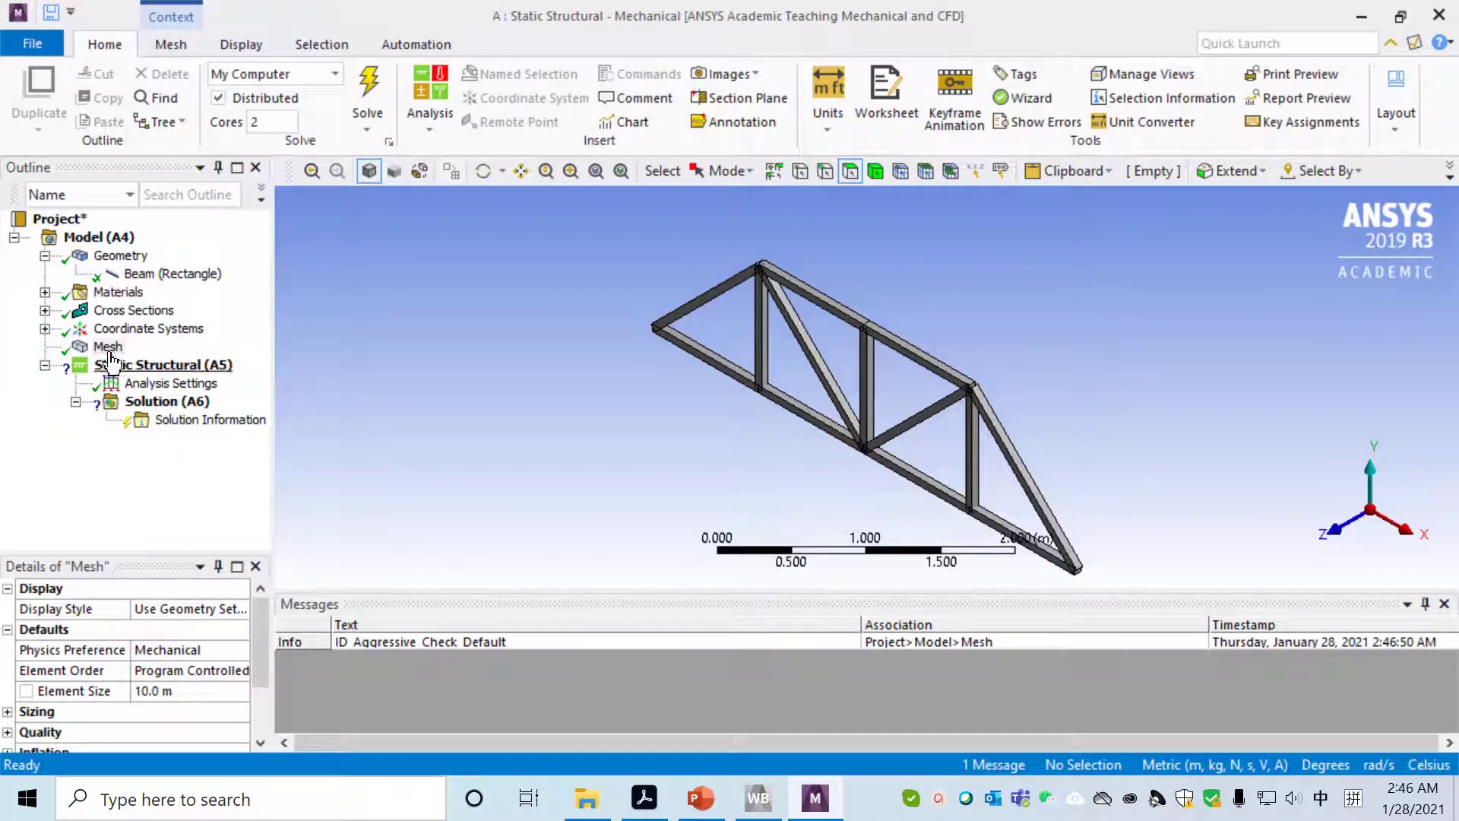
Step: Add a Fixed Support on the bottom chord's two end vertices, picked in front view
right_click(154, 373)
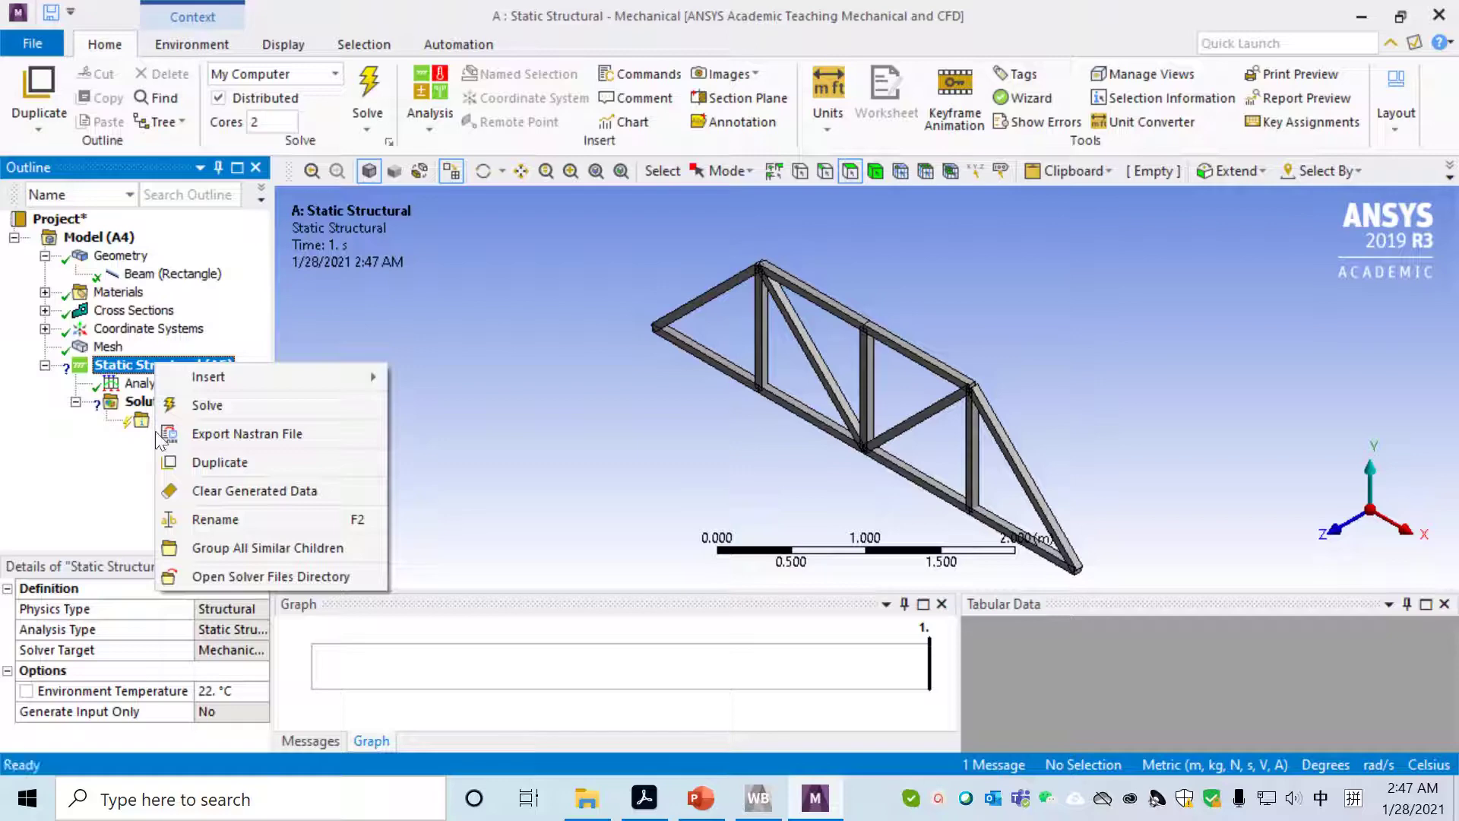
mouse_move(295, 384)
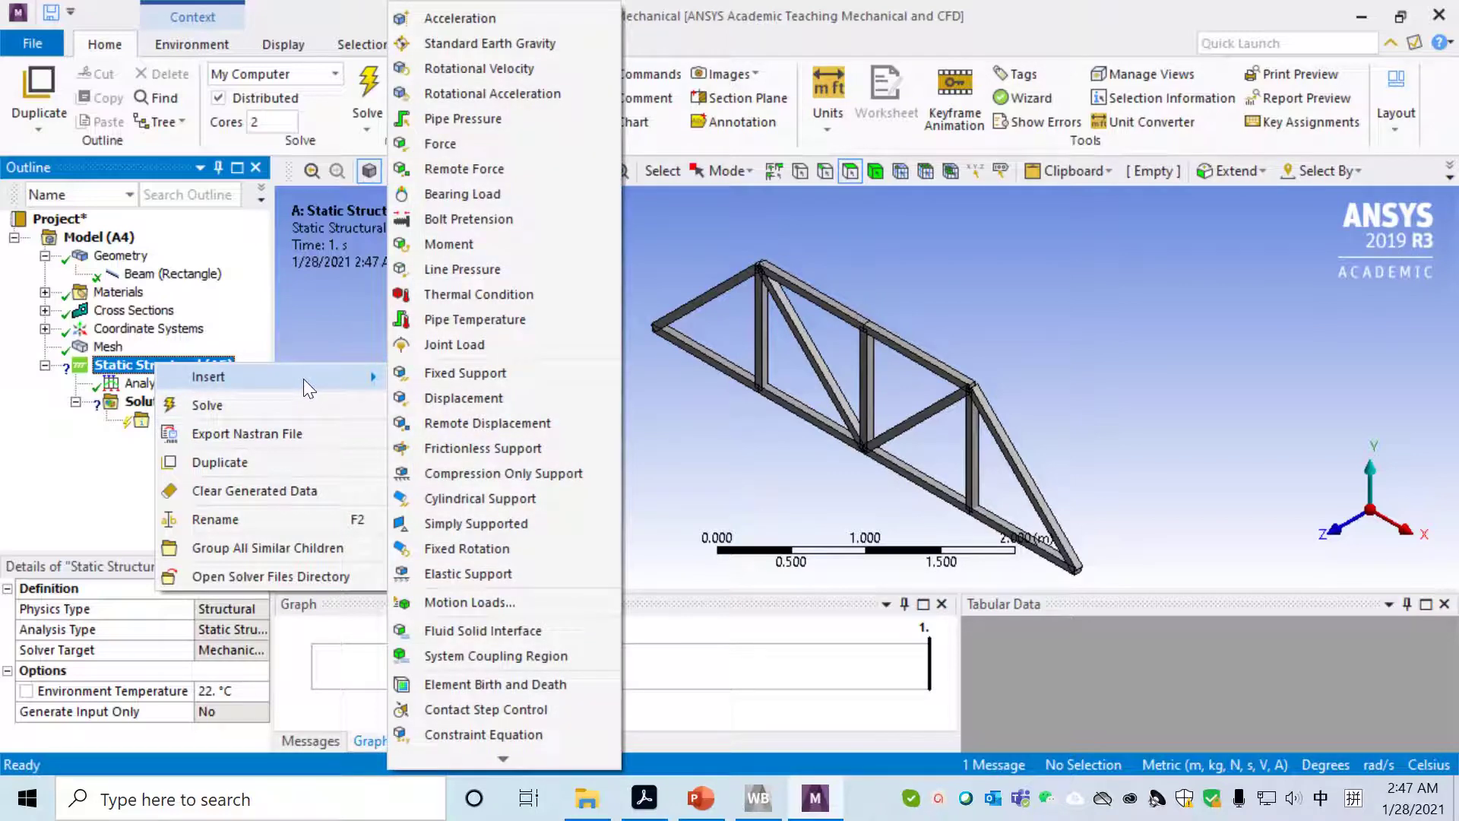
left_click(476, 373)
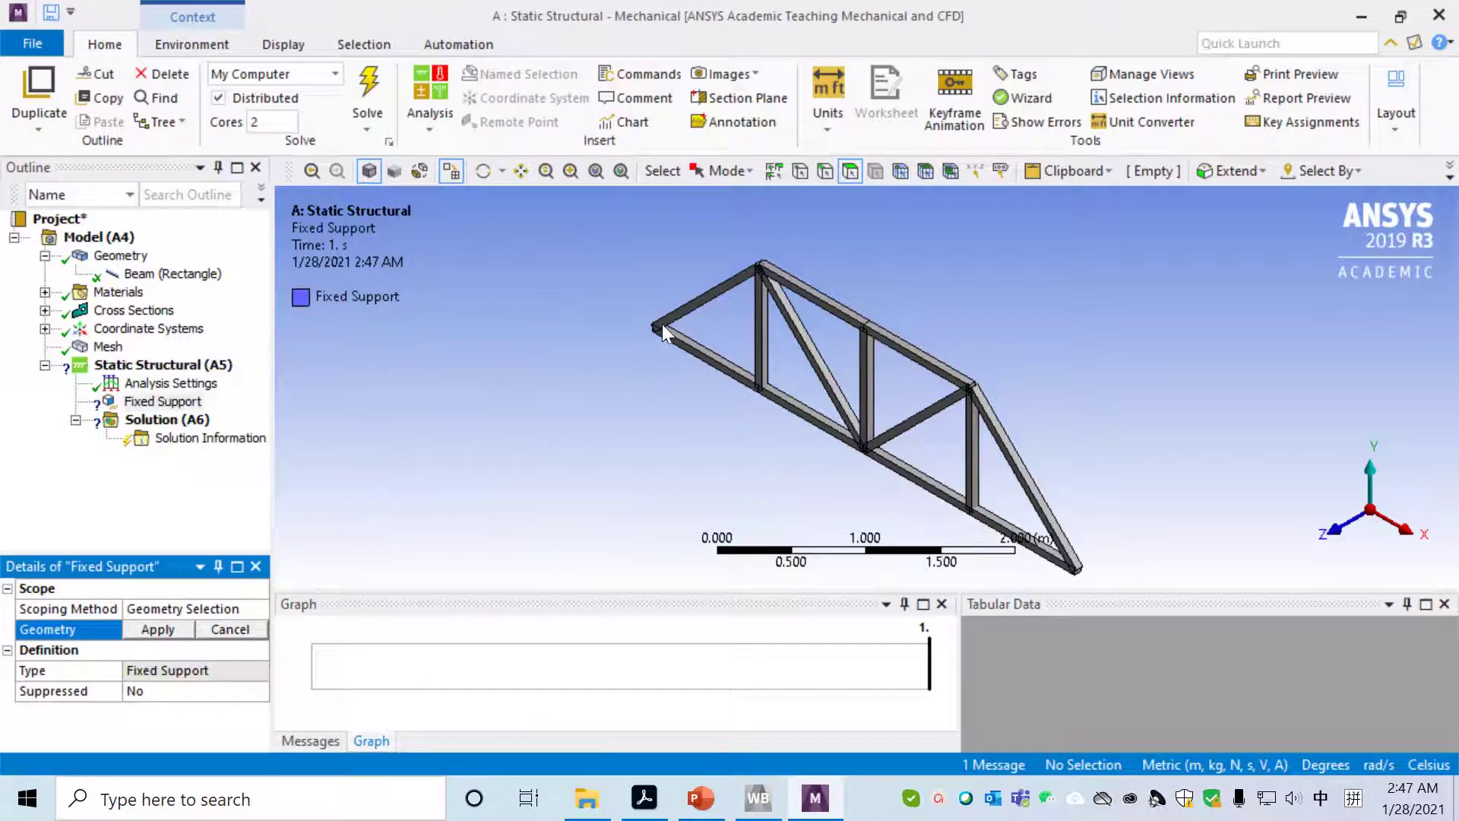
left_click(1339, 534)
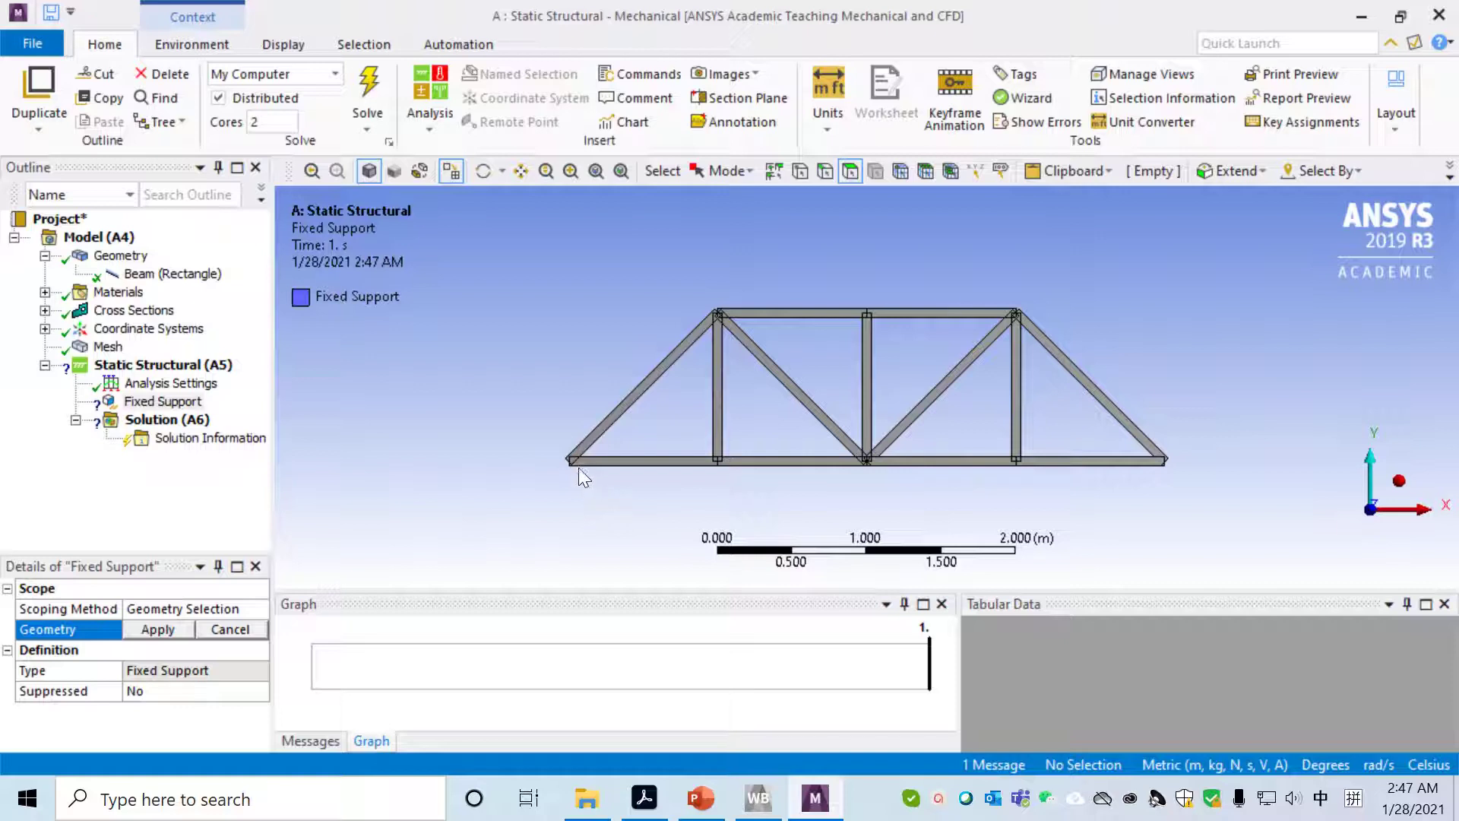
left_click(167, 404)
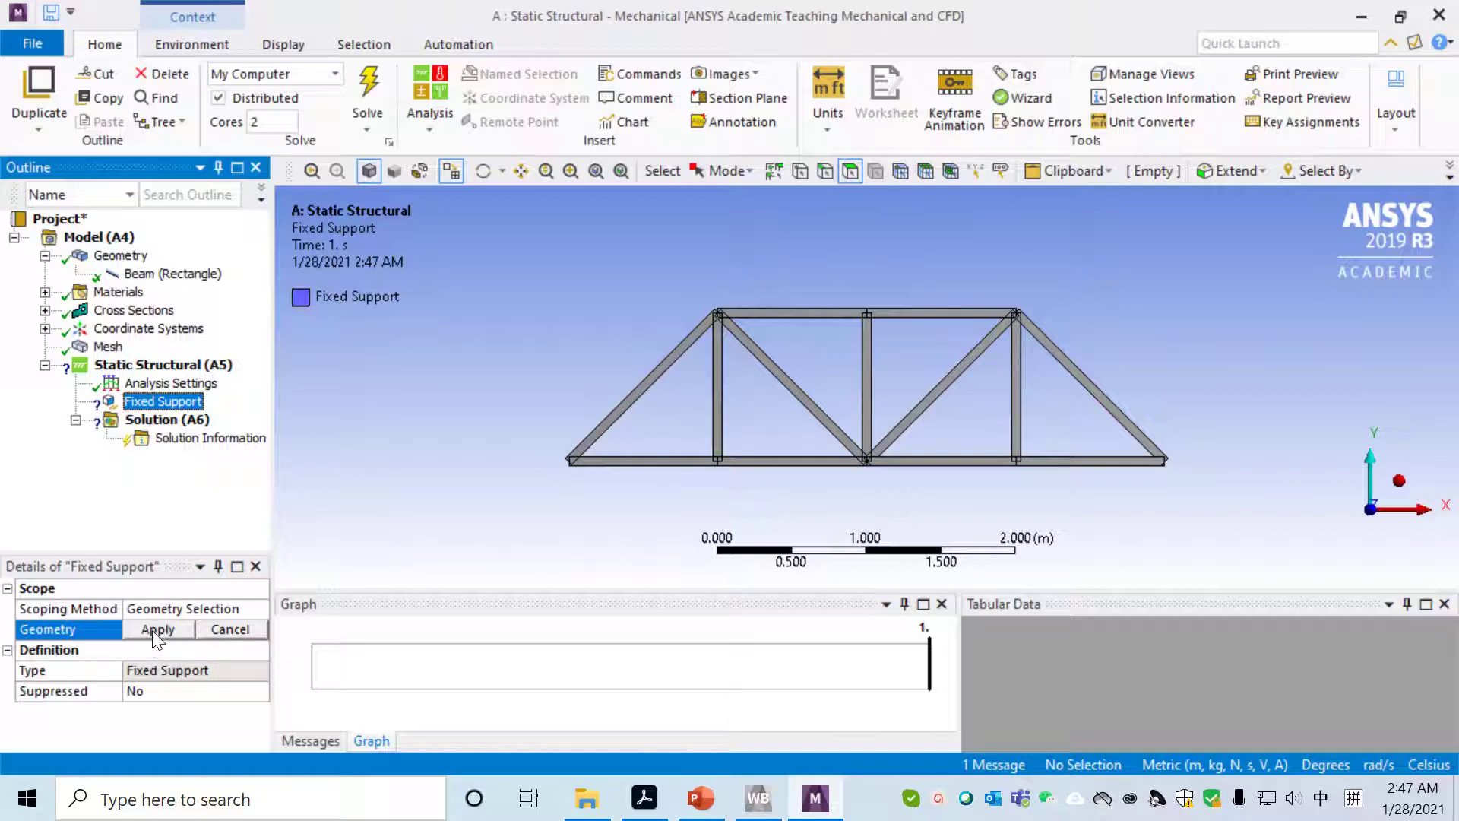
left_click(800, 171)
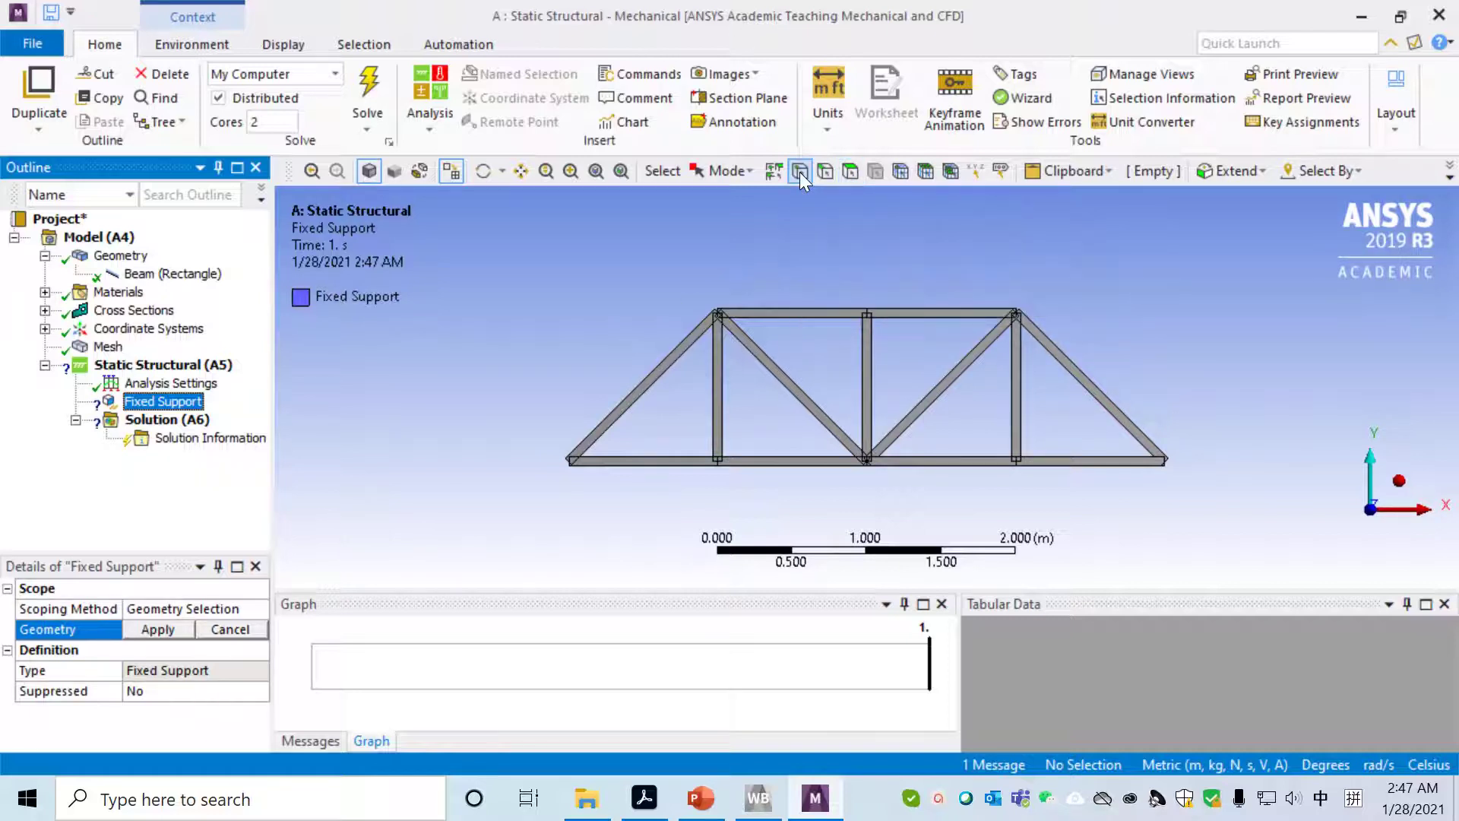
left_click(571, 462)
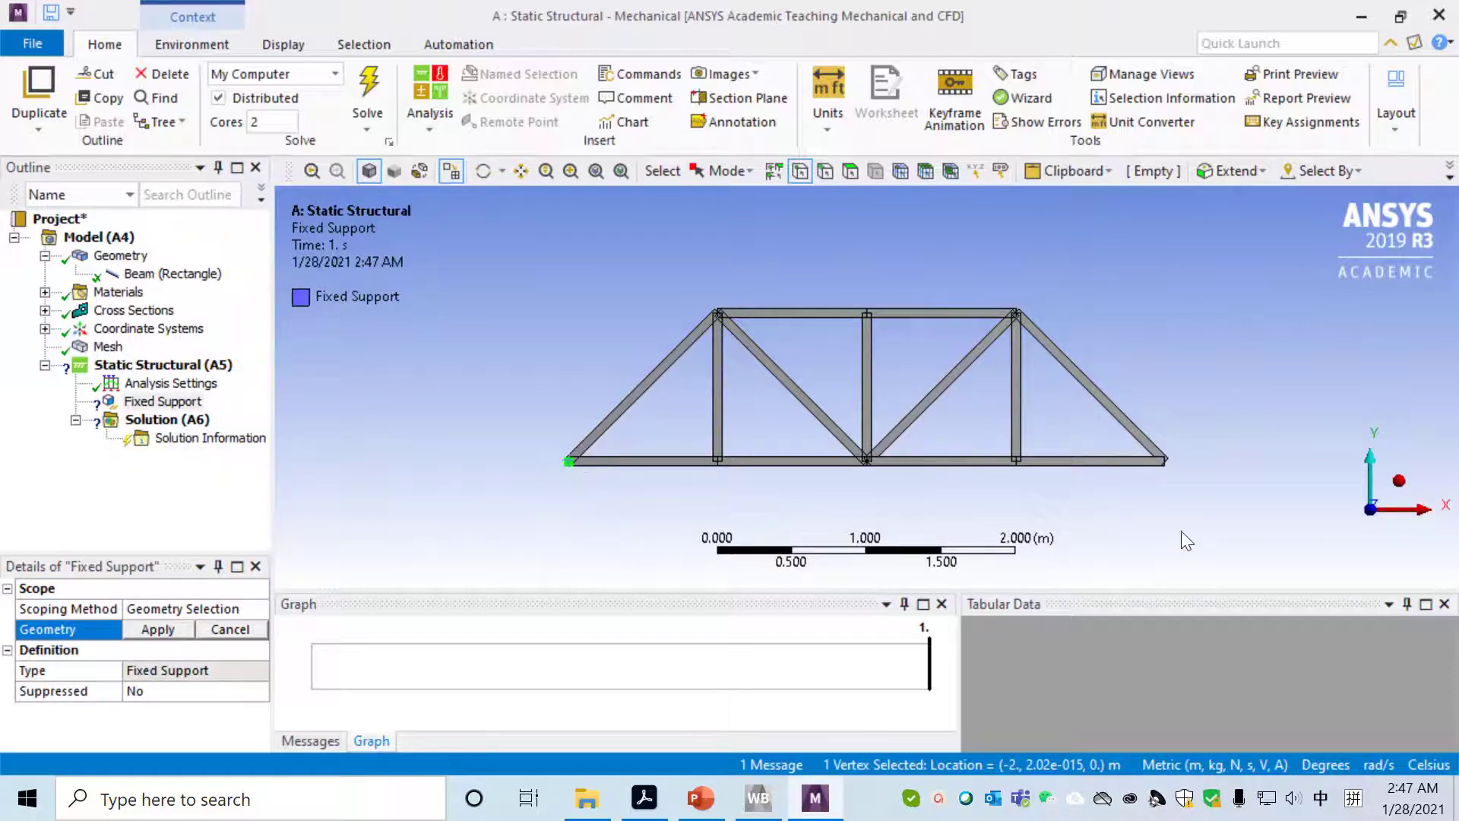
left_click(1167, 463, "ctrl")
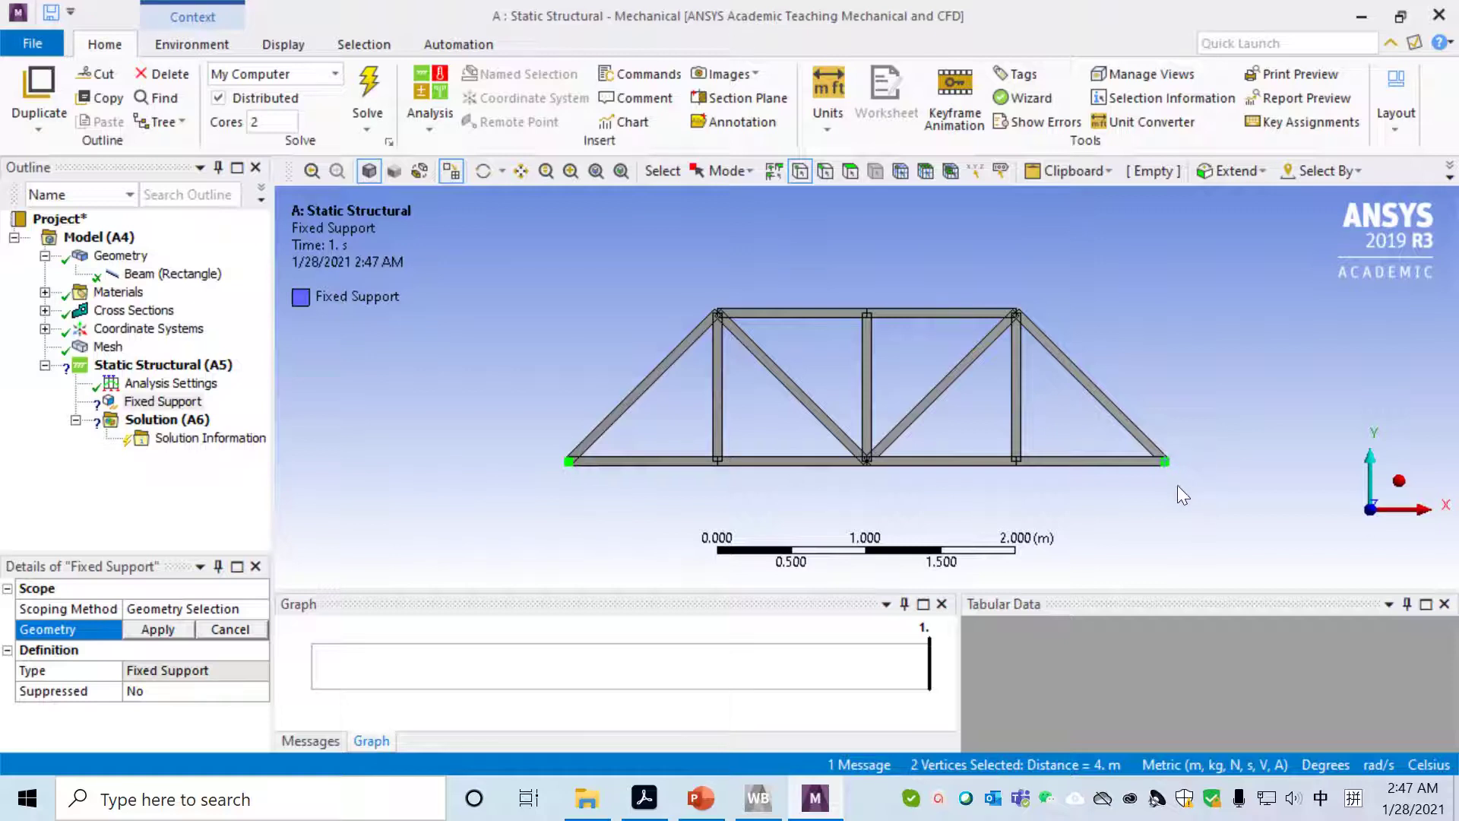
left_click(160, 629)
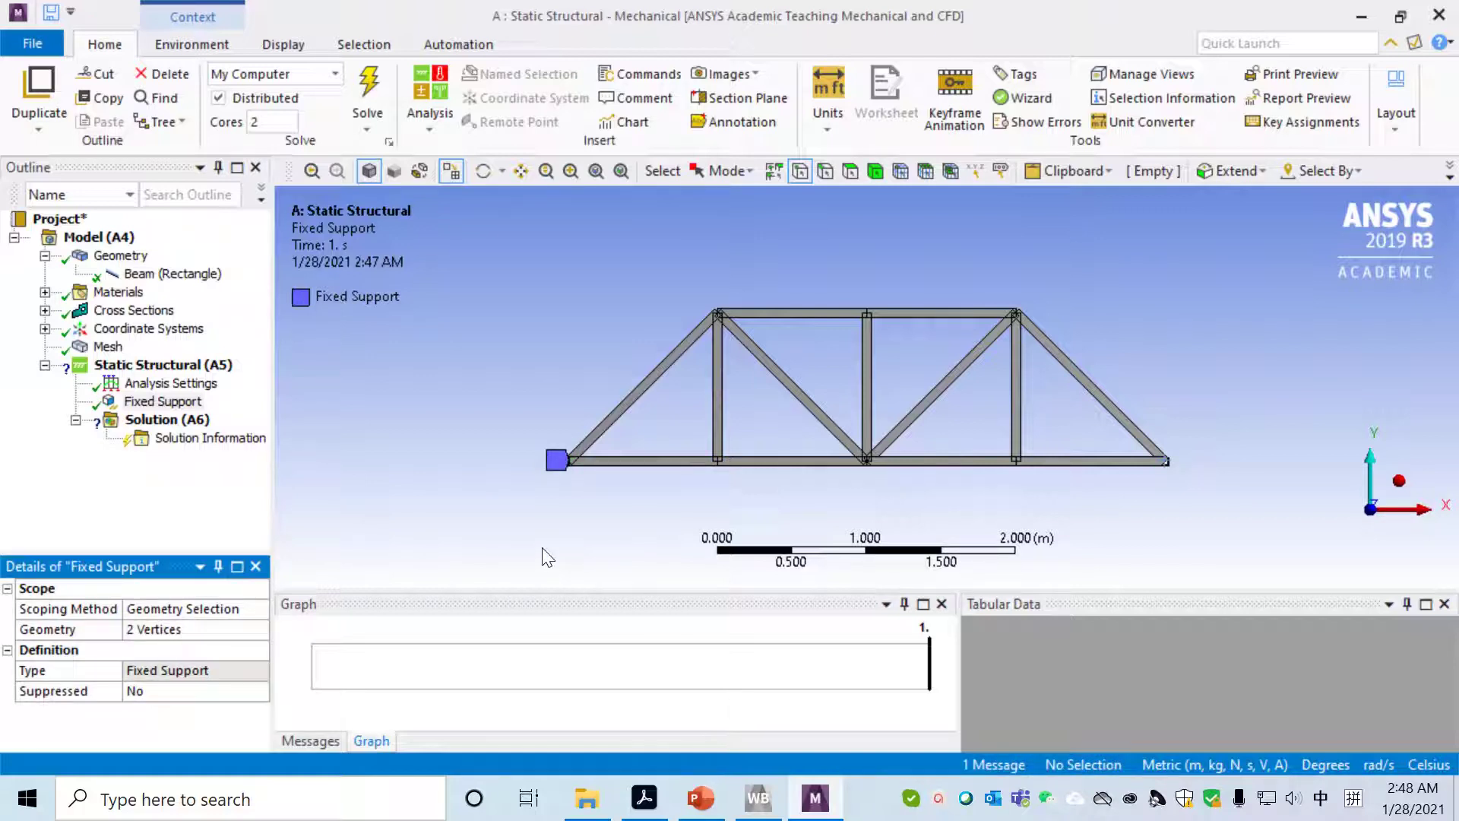
Step: Insert a Force load scoped to the three interior bottom-chord joints
right_click(183, 368)
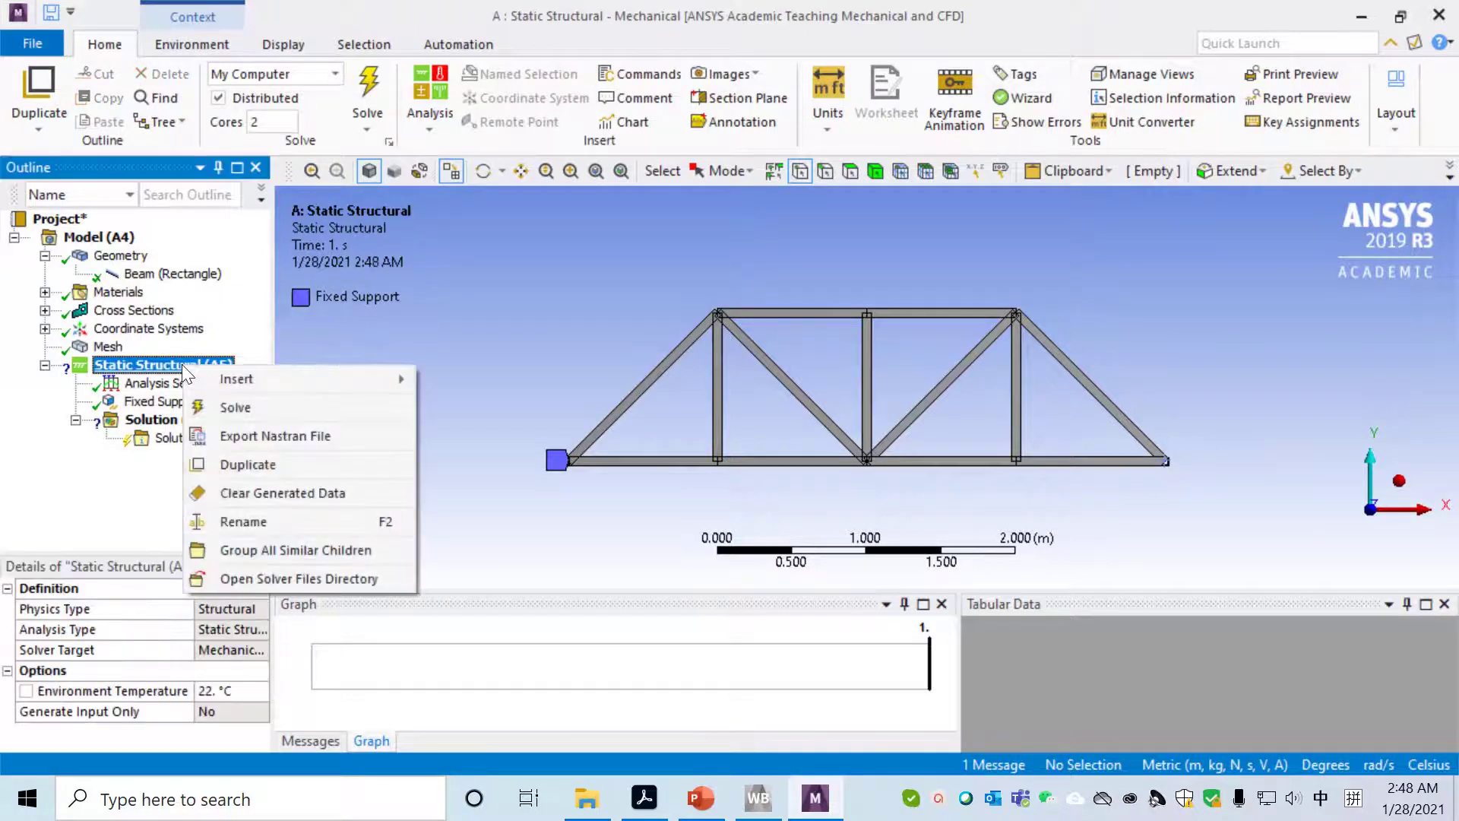
mouse_move(225, 377)
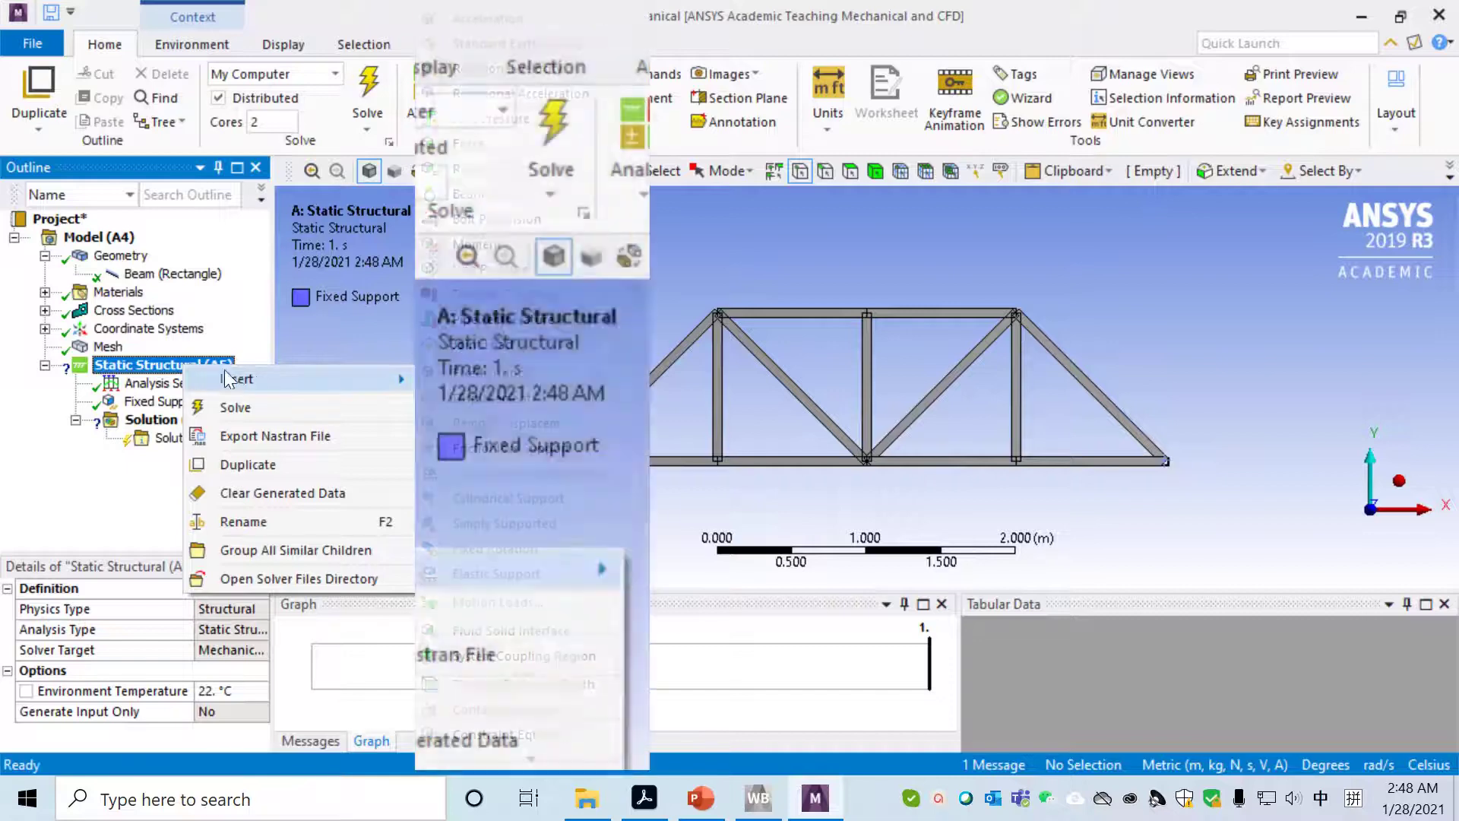
left_click(520, 143)
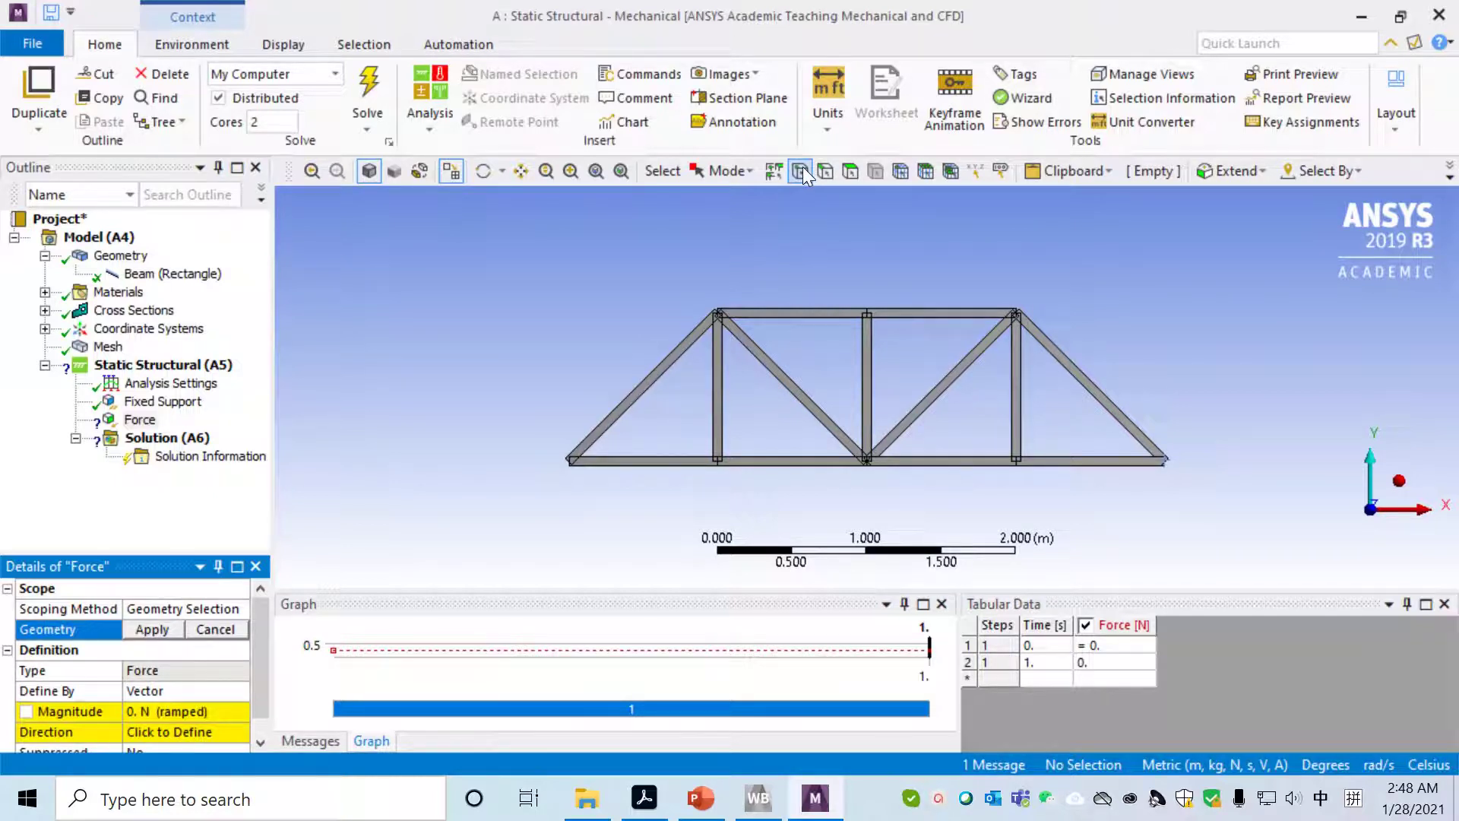
left_click(718, 461)
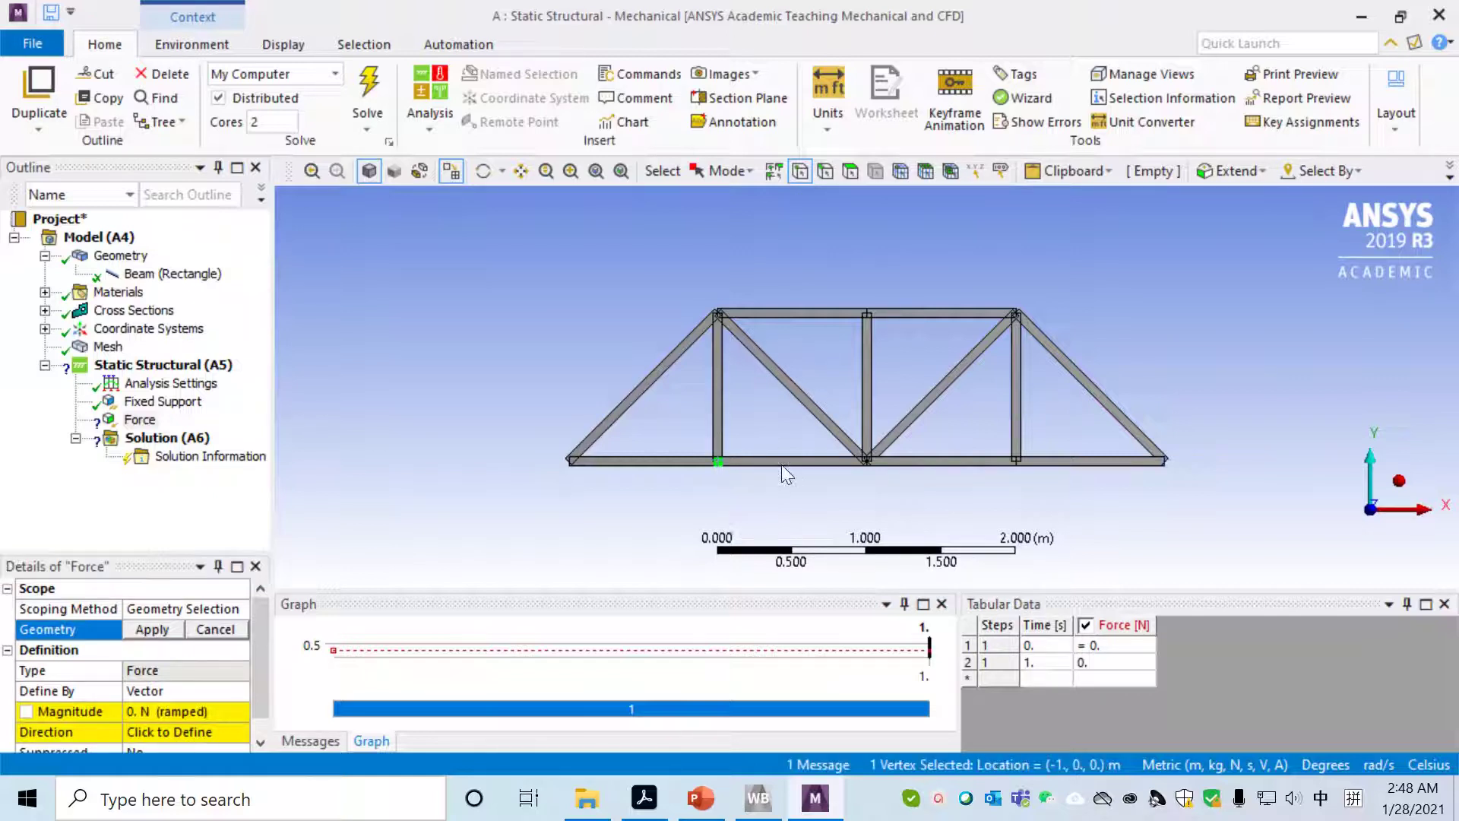
left_click(867, 461, "ctrl")
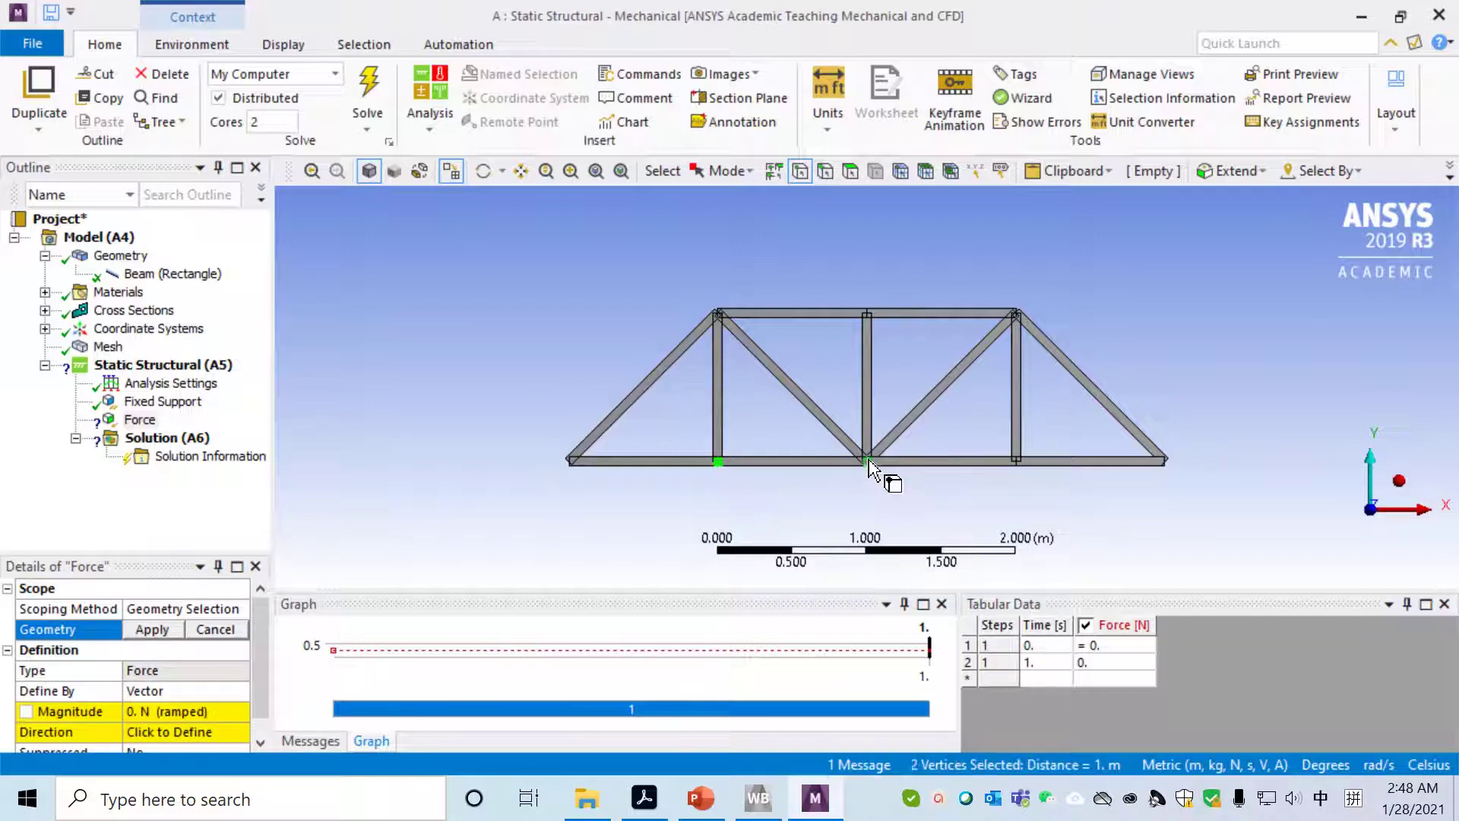
left_click(1016, 461, "ctrl")
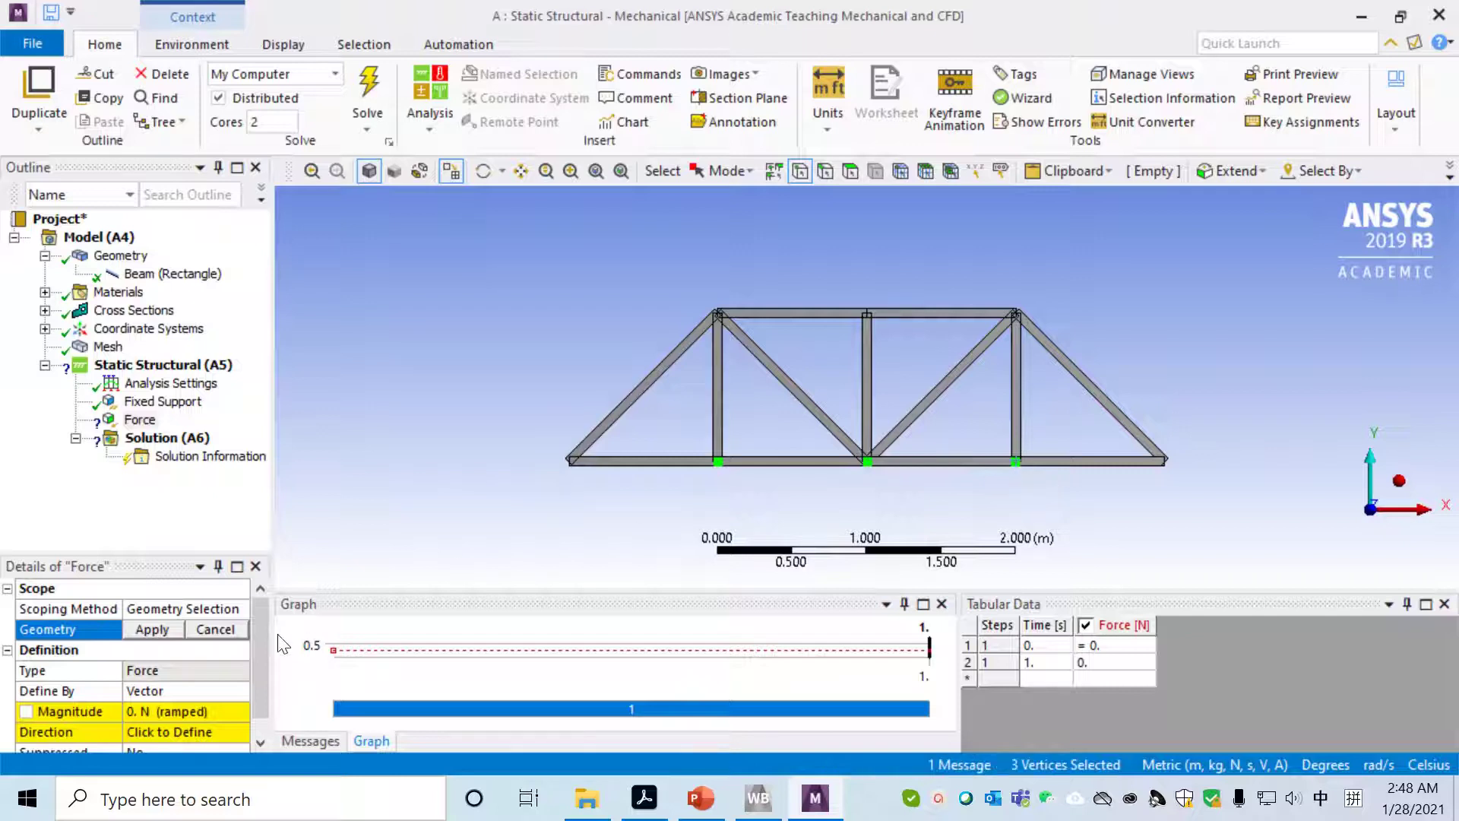
left_click(151, 630)
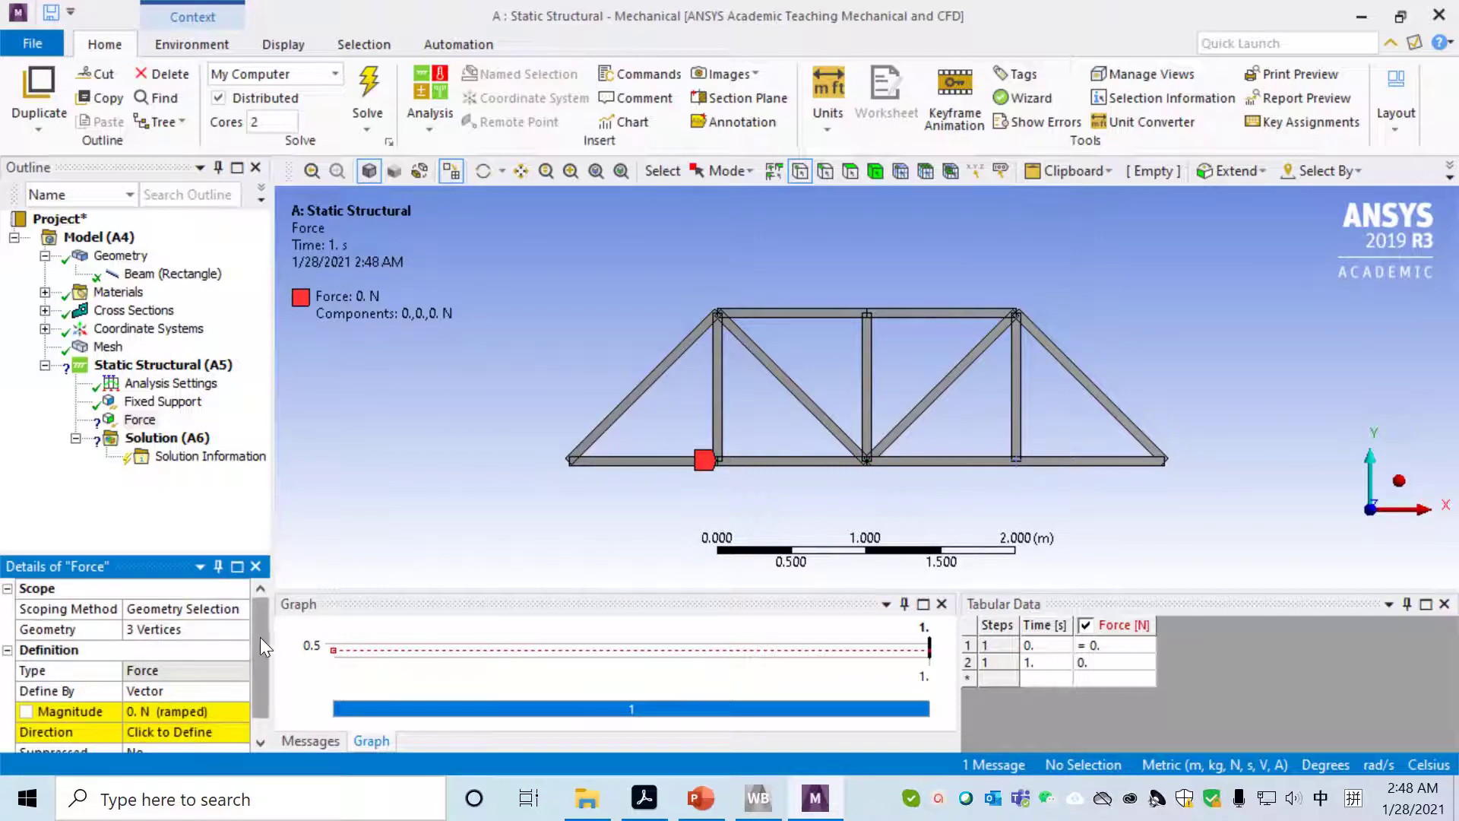
left_click_drag(260, 637, 257, 671)
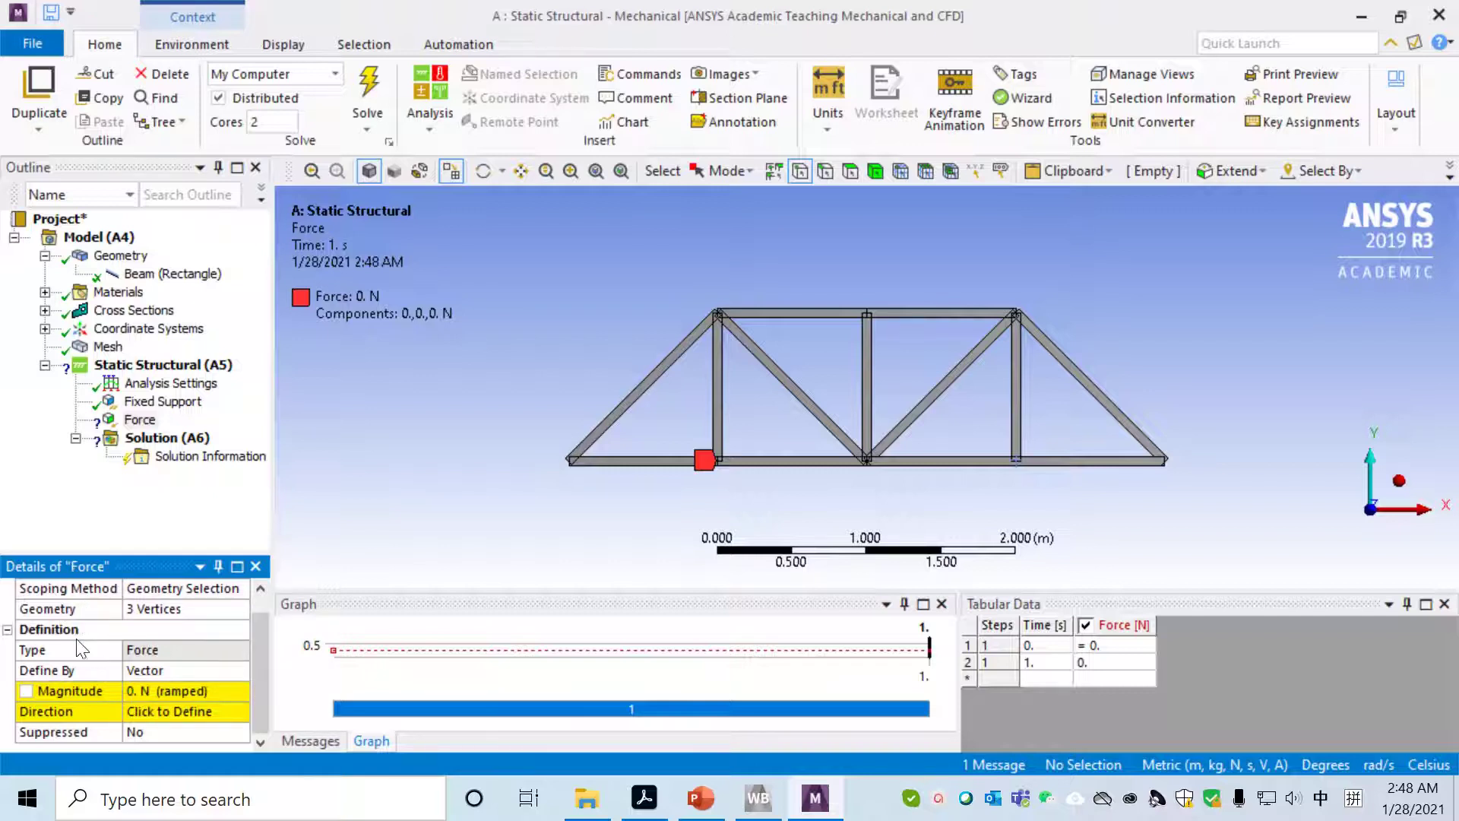
Step: Define the Force by components with a Y component of -90000 N
left_click(168, 670)
left_click(241, 670)
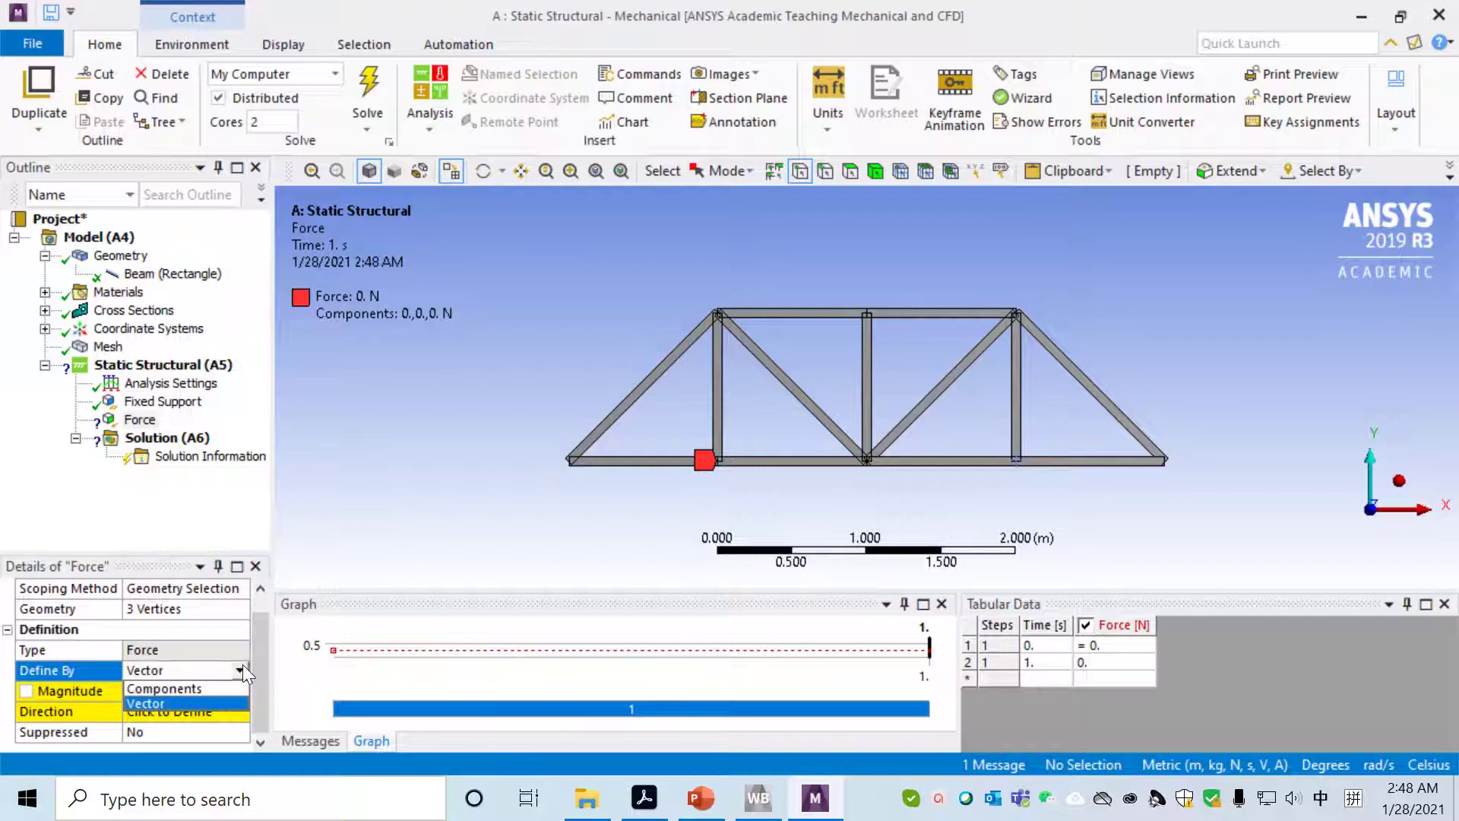
left_click(196, 688)
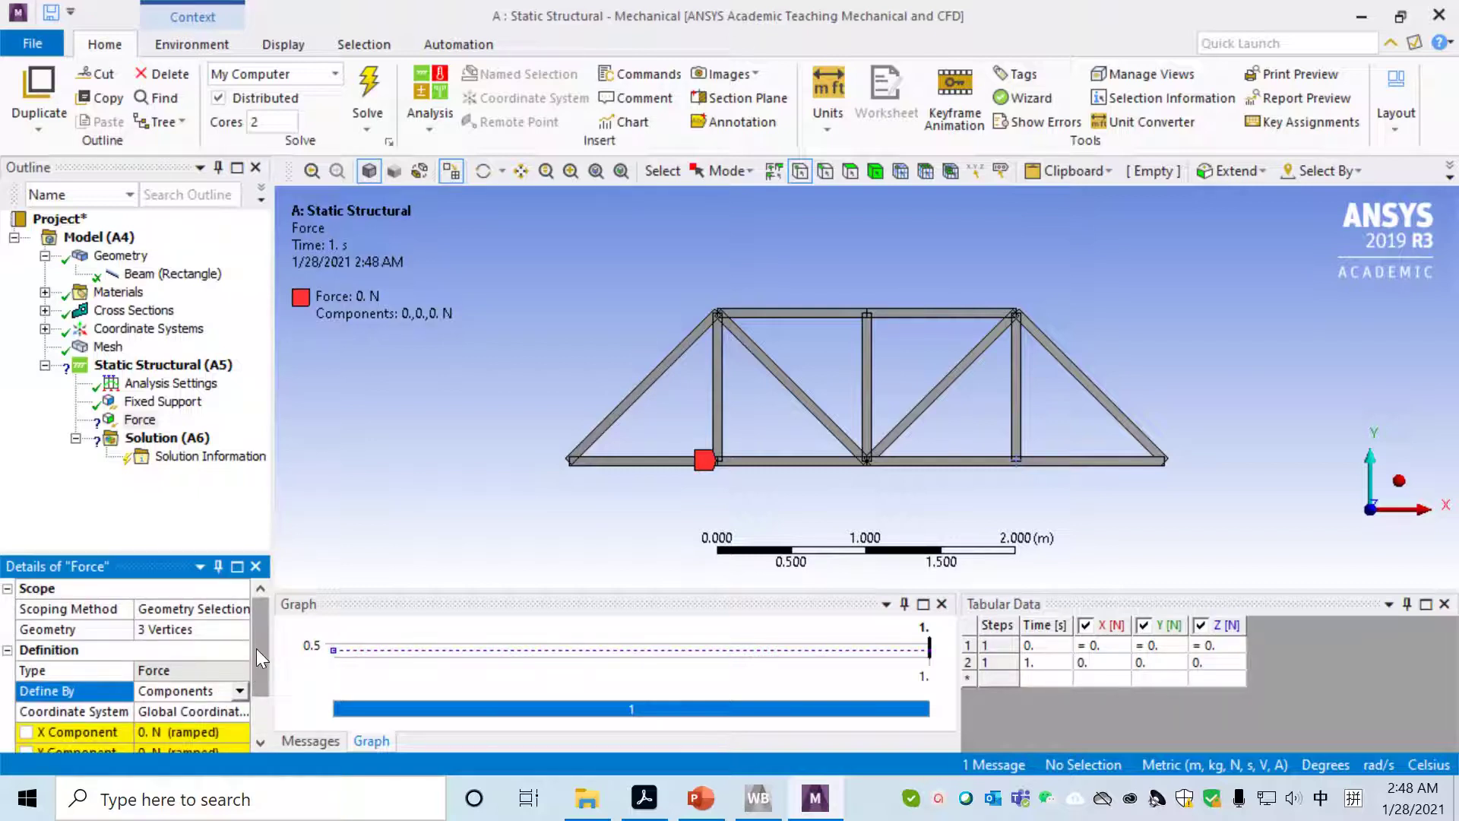
left_click_drag(259, 650, 266, 685)
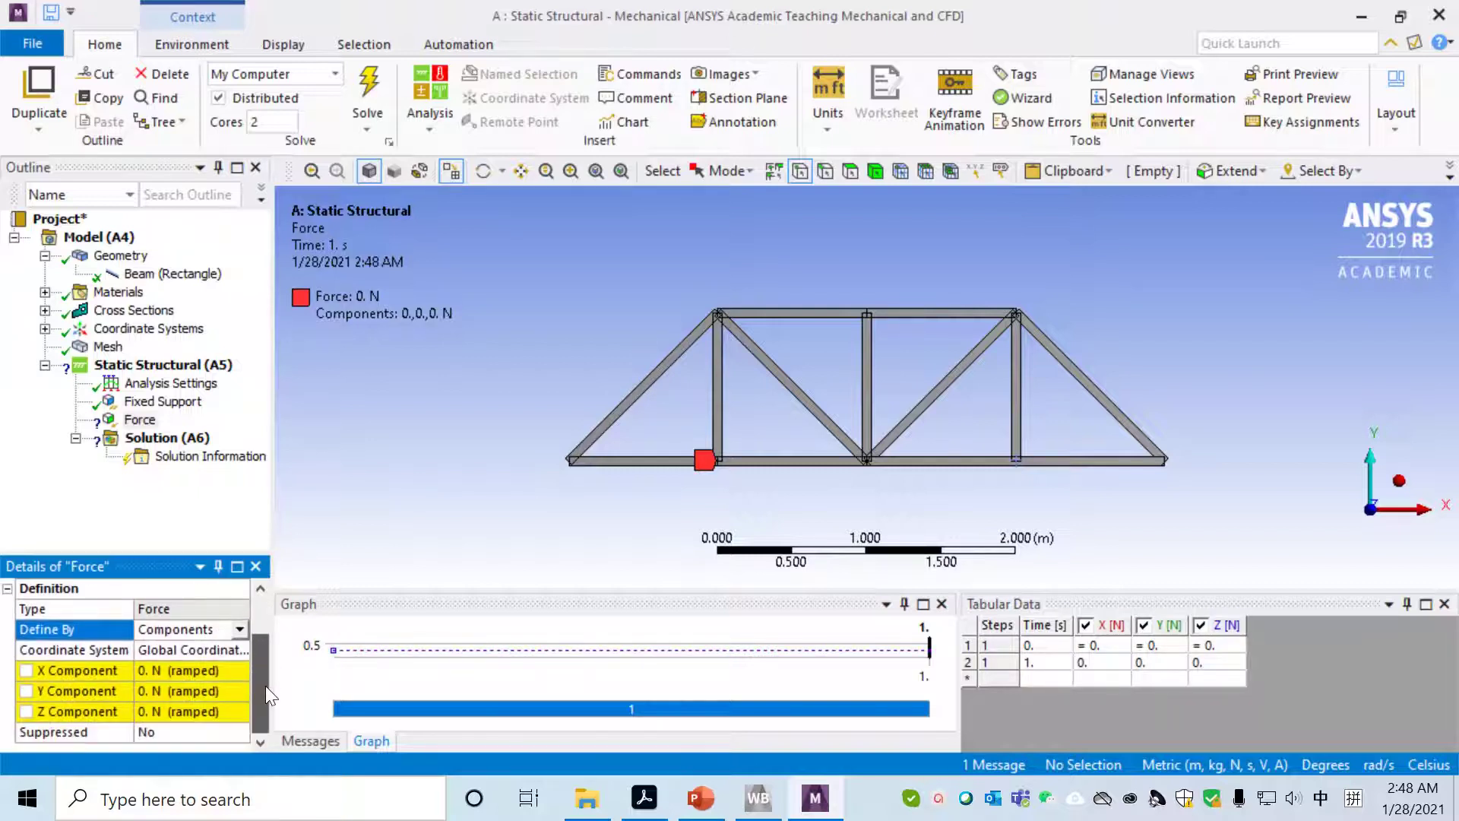
left_click(164, 690)
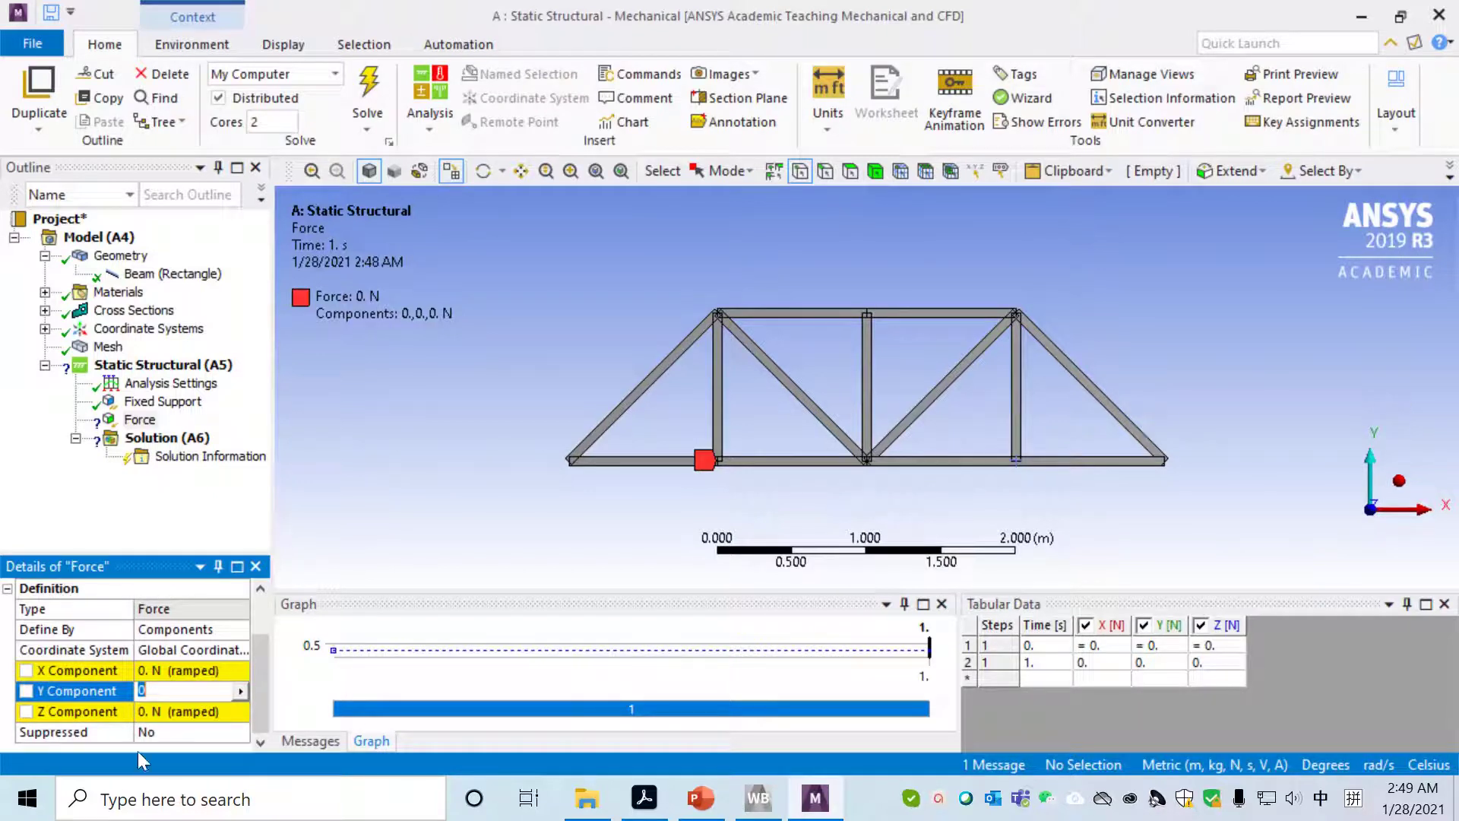
type("-90000")
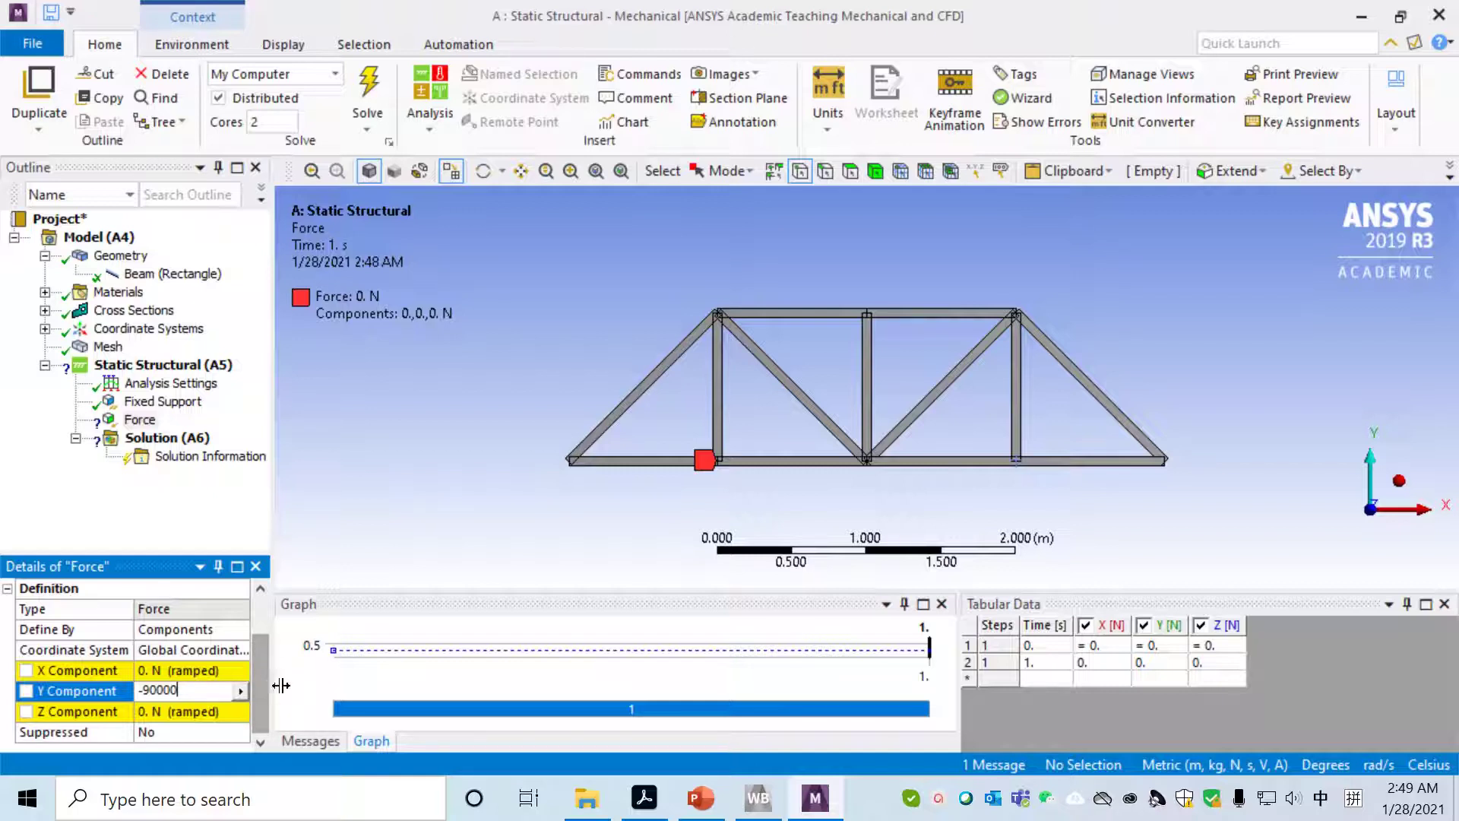
key("Return")
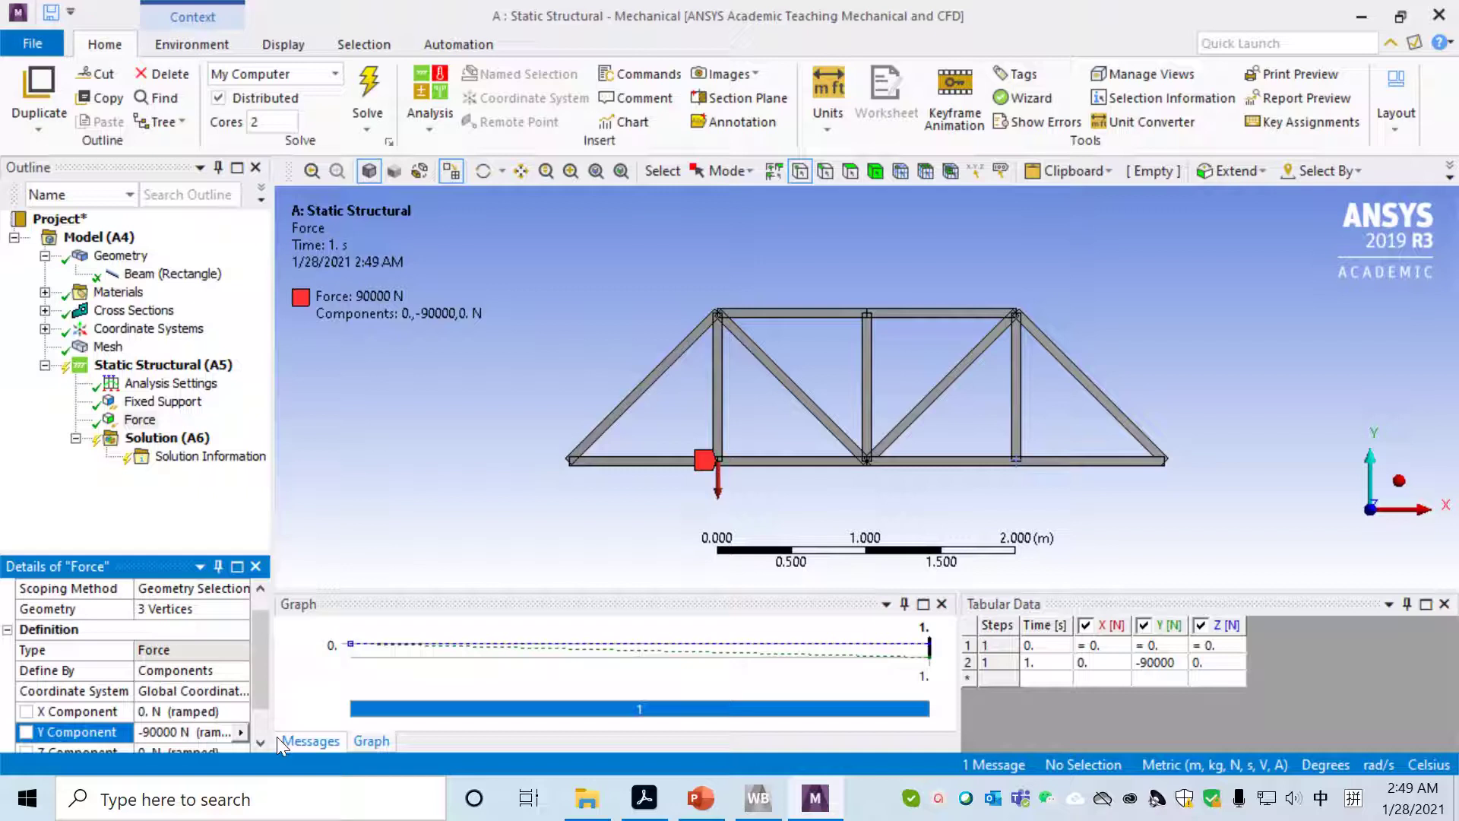
Step: Add a Total Deformation result under Solution
right_click(183, 444)
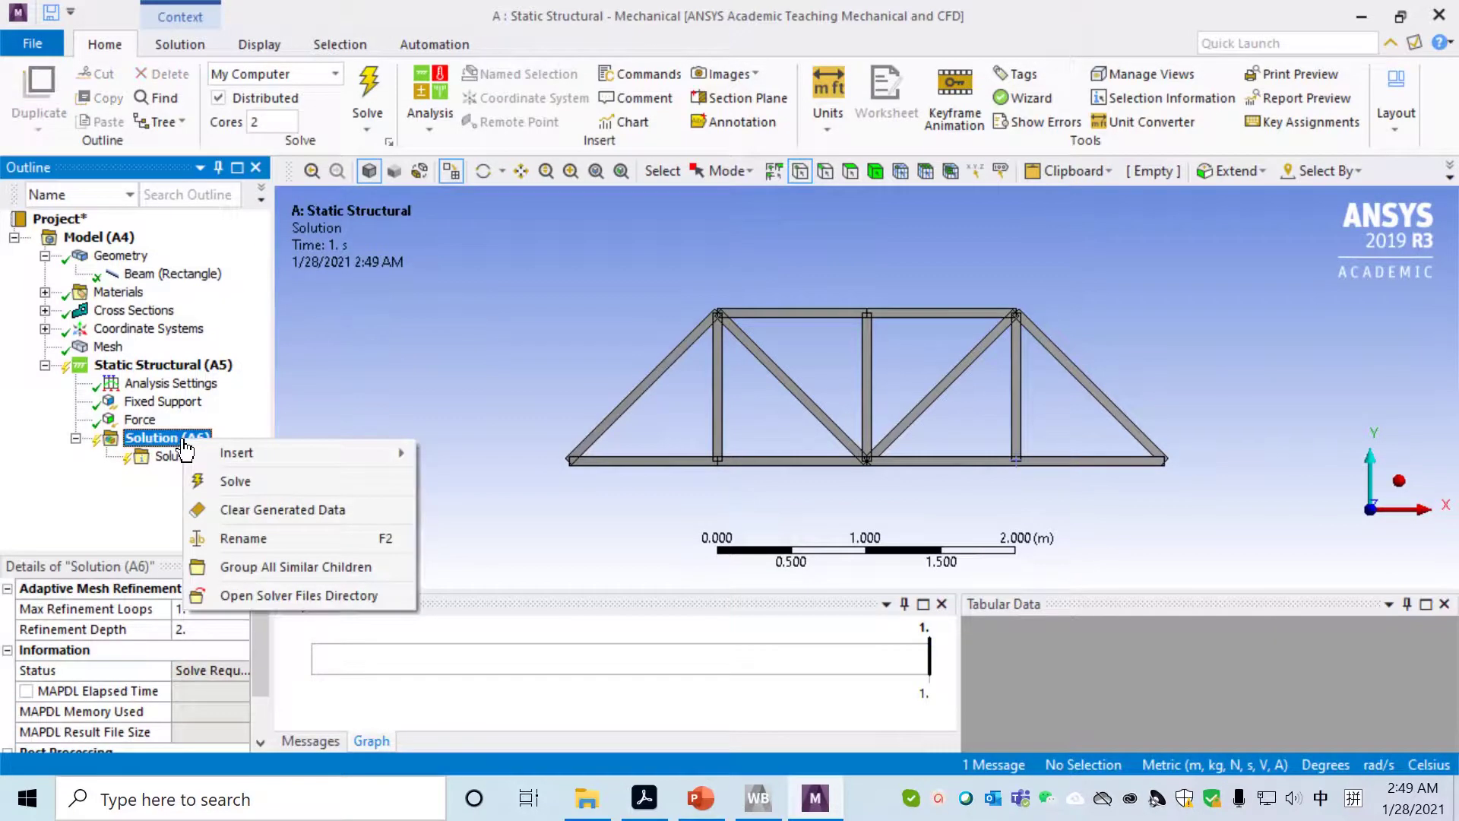
mouse_move(218, 452)
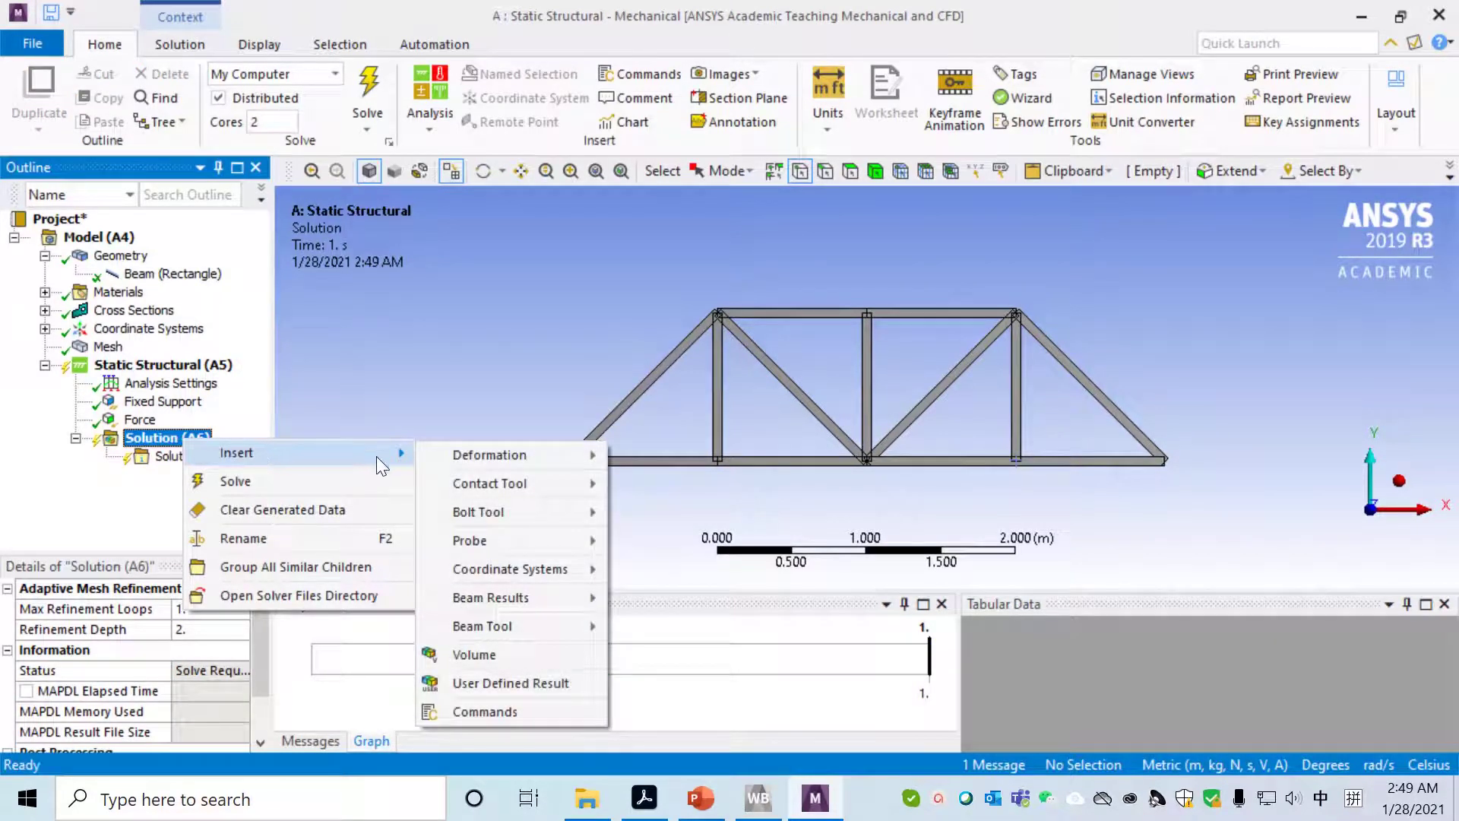
mouse_move(533, 458)
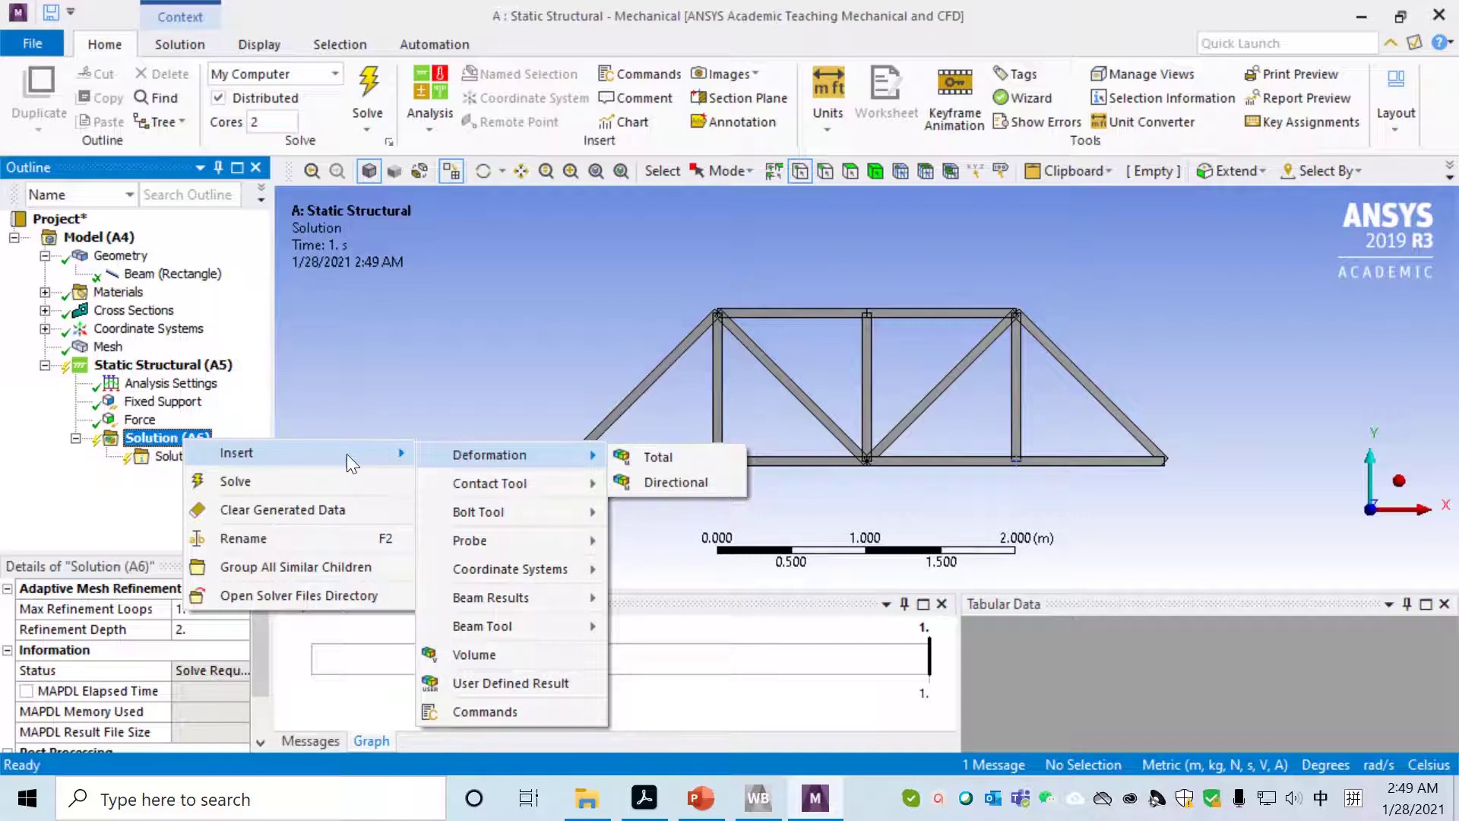
left_click(658, 456)
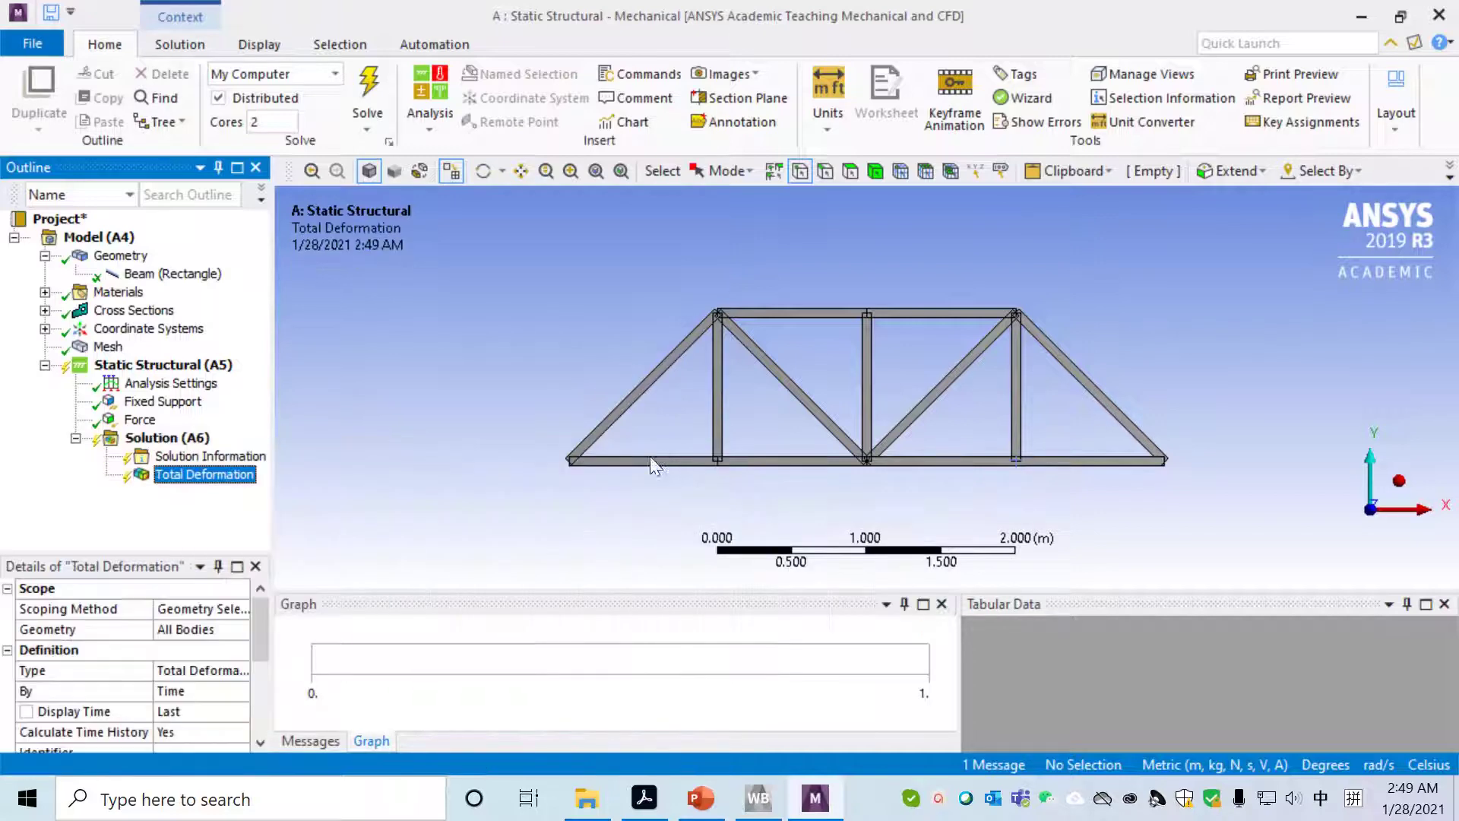
Step: Add a Force Reaction probe to Solution and set its boundary condition to Fixed Support
left_click(169, 438)
right_click(184, 437)
mouse_move(266, 448)
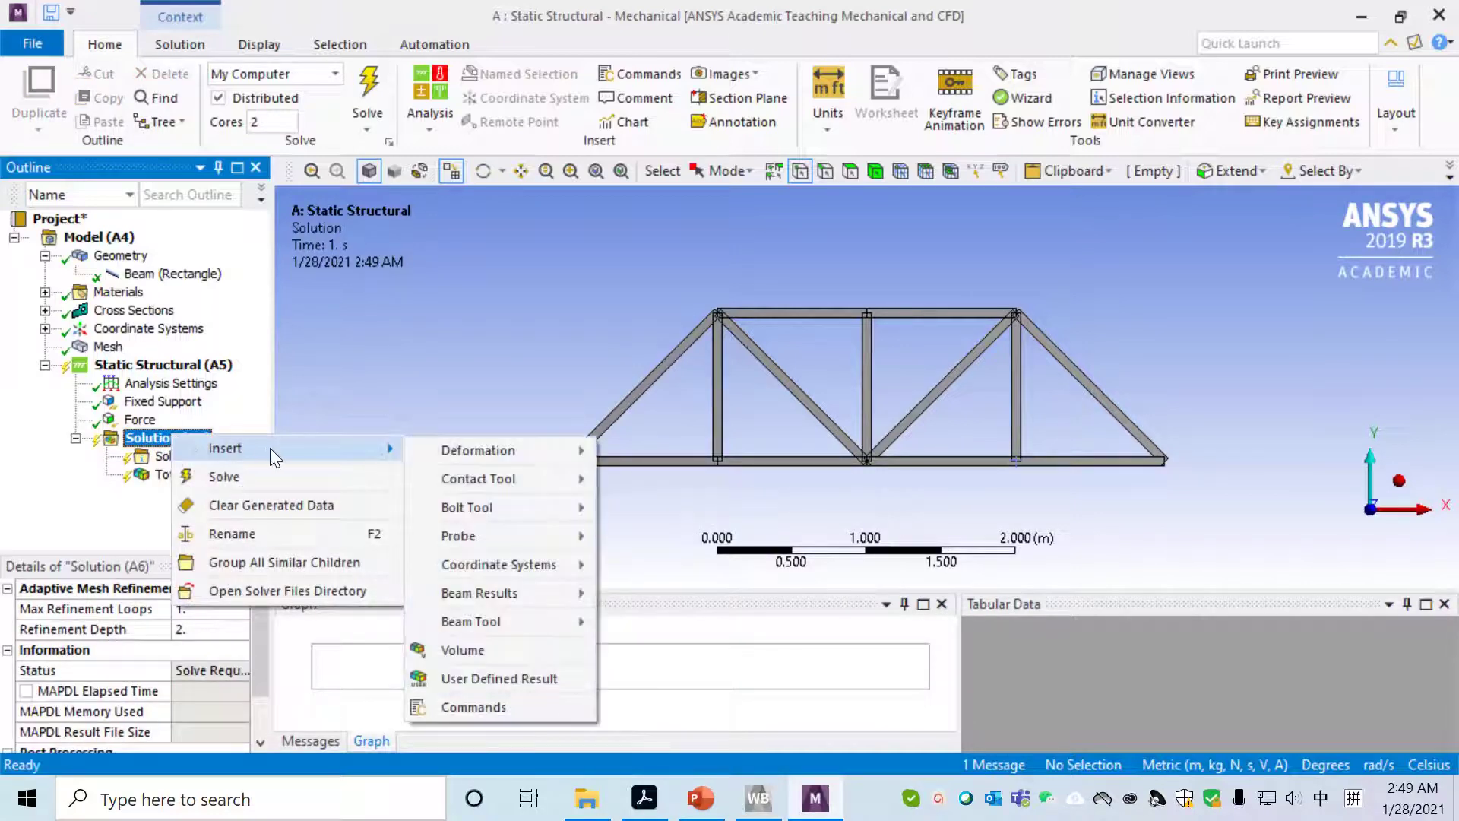
mouse_move(508, 536)
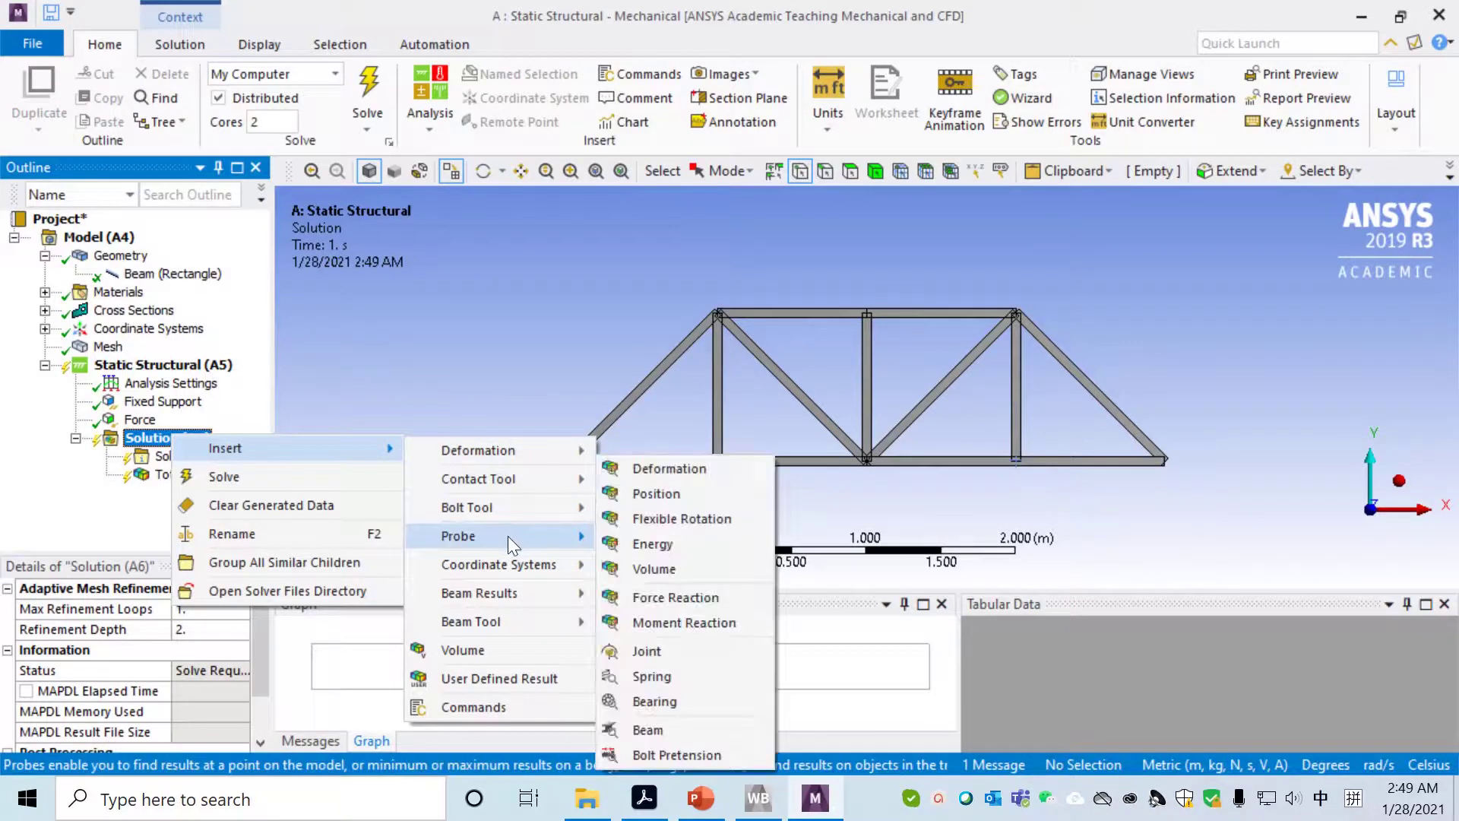
left_click(689, 599)
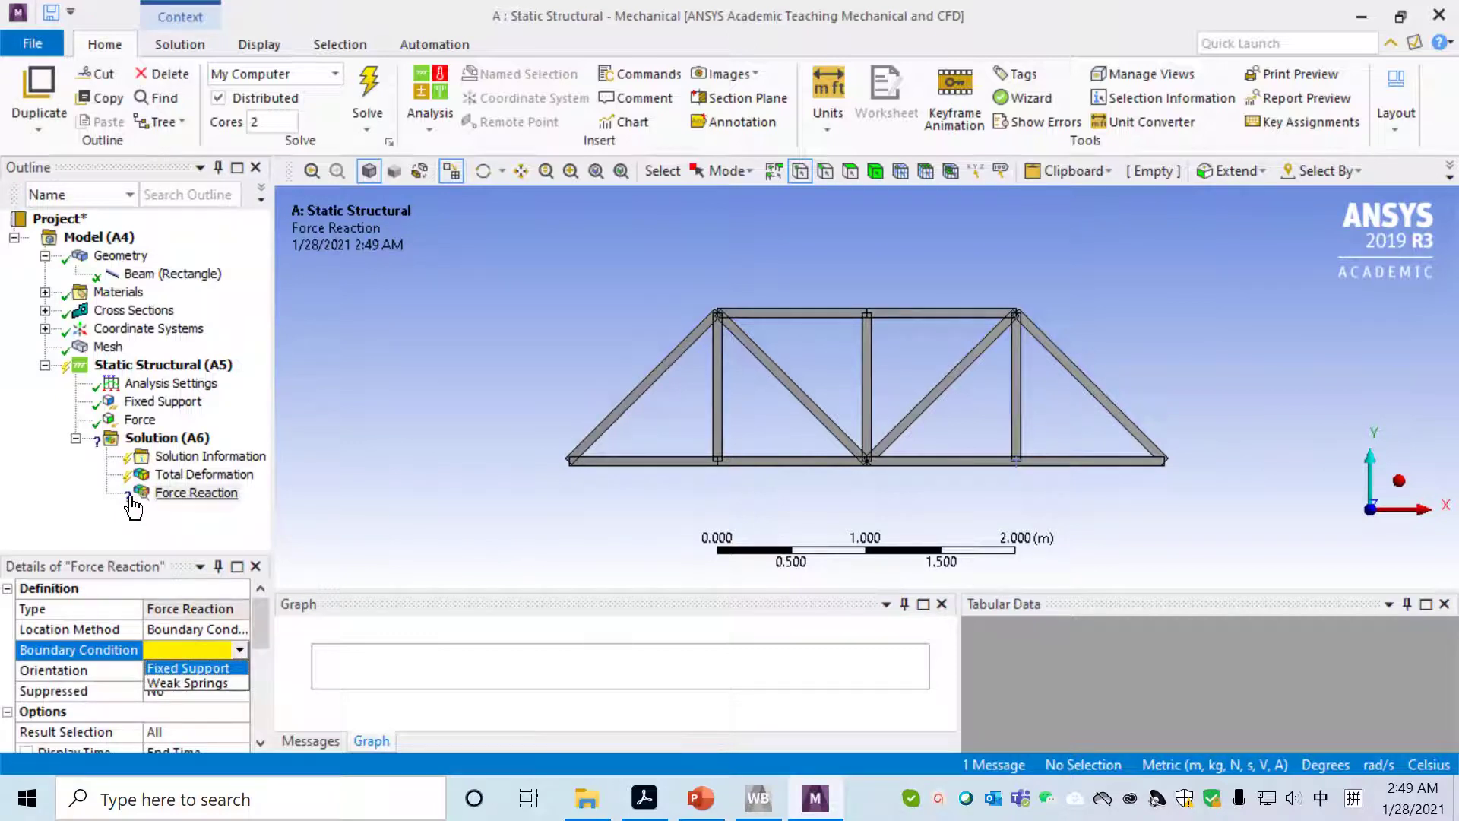
left_click(193, 493)
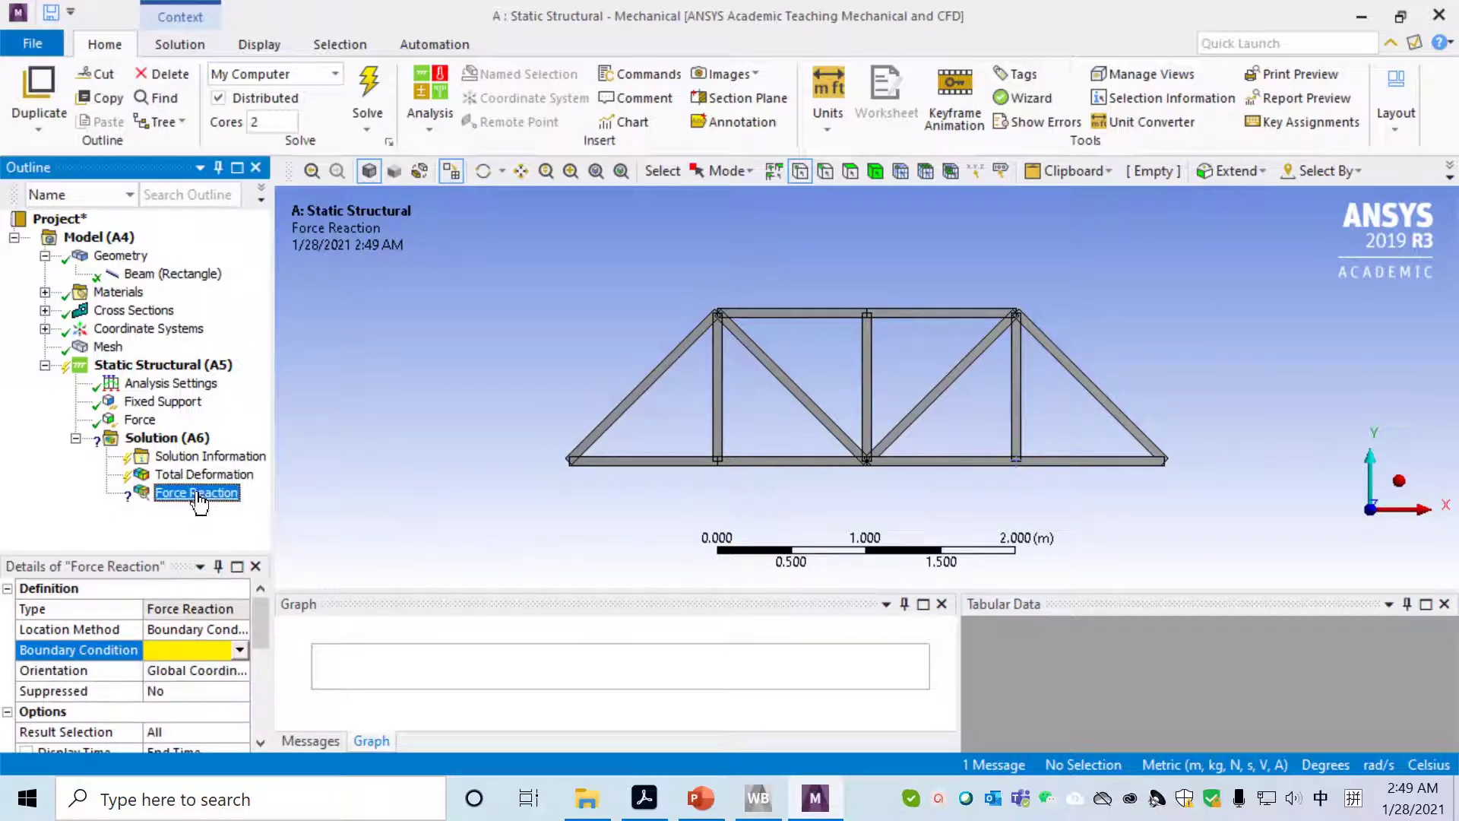
left_click(236, 650)
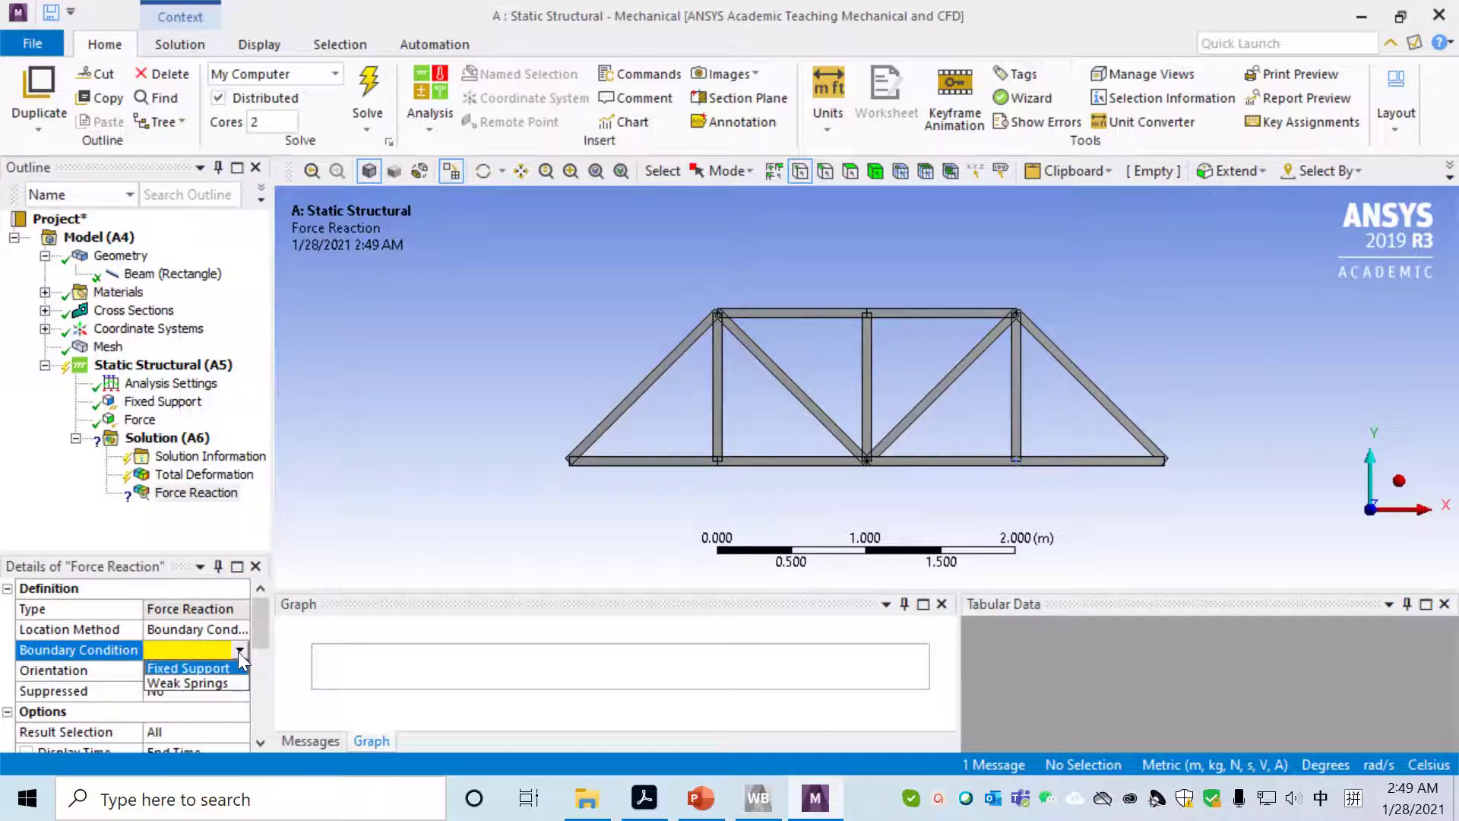
left_click(194, 668)
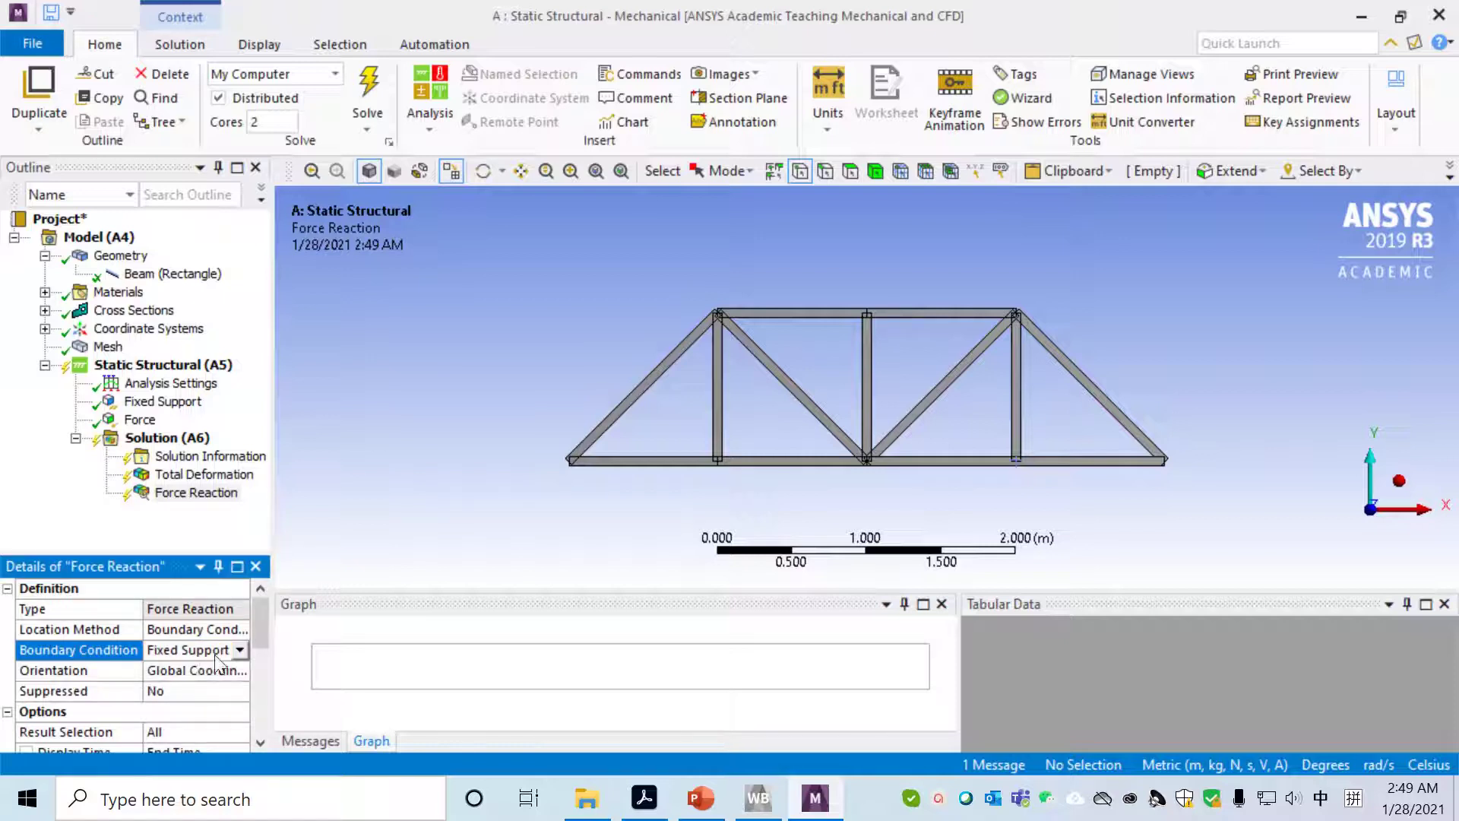
Step: Solve the truss and animate the Total Deformation contour, which peaks at 0.0060264 m
right_click(160, 440)
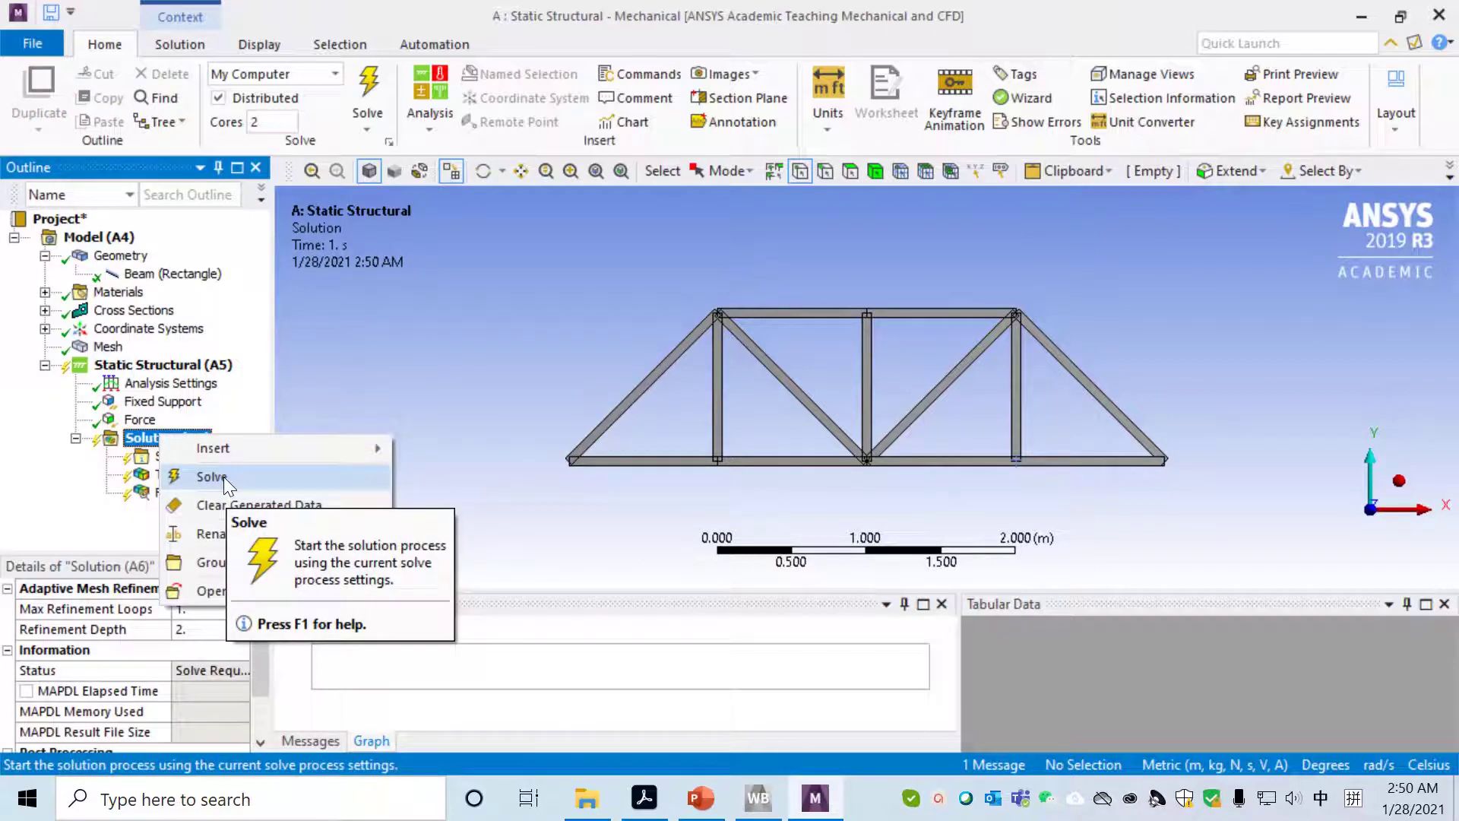
left_click(223, 476)
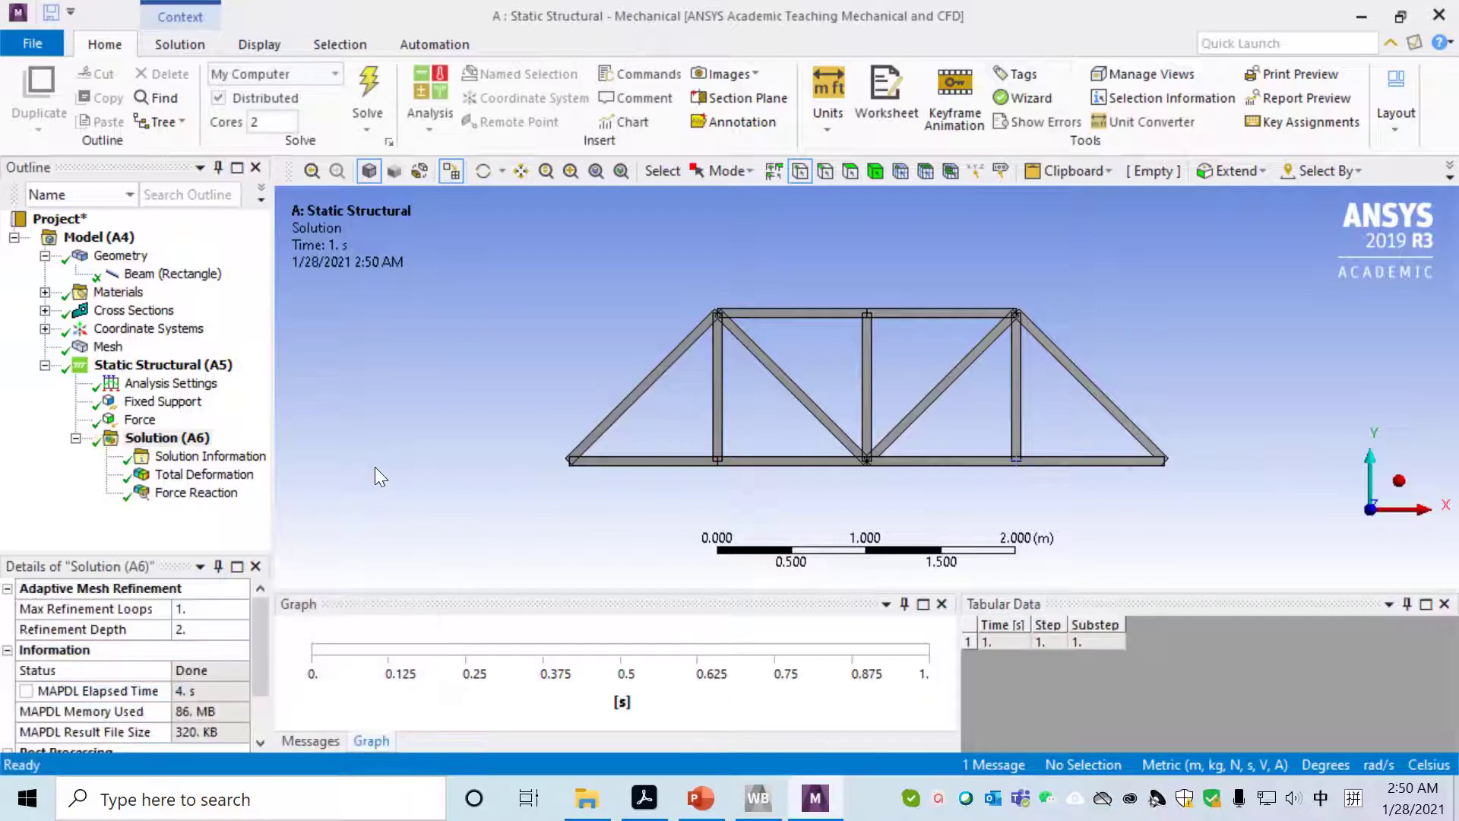
left_click(200, 477)
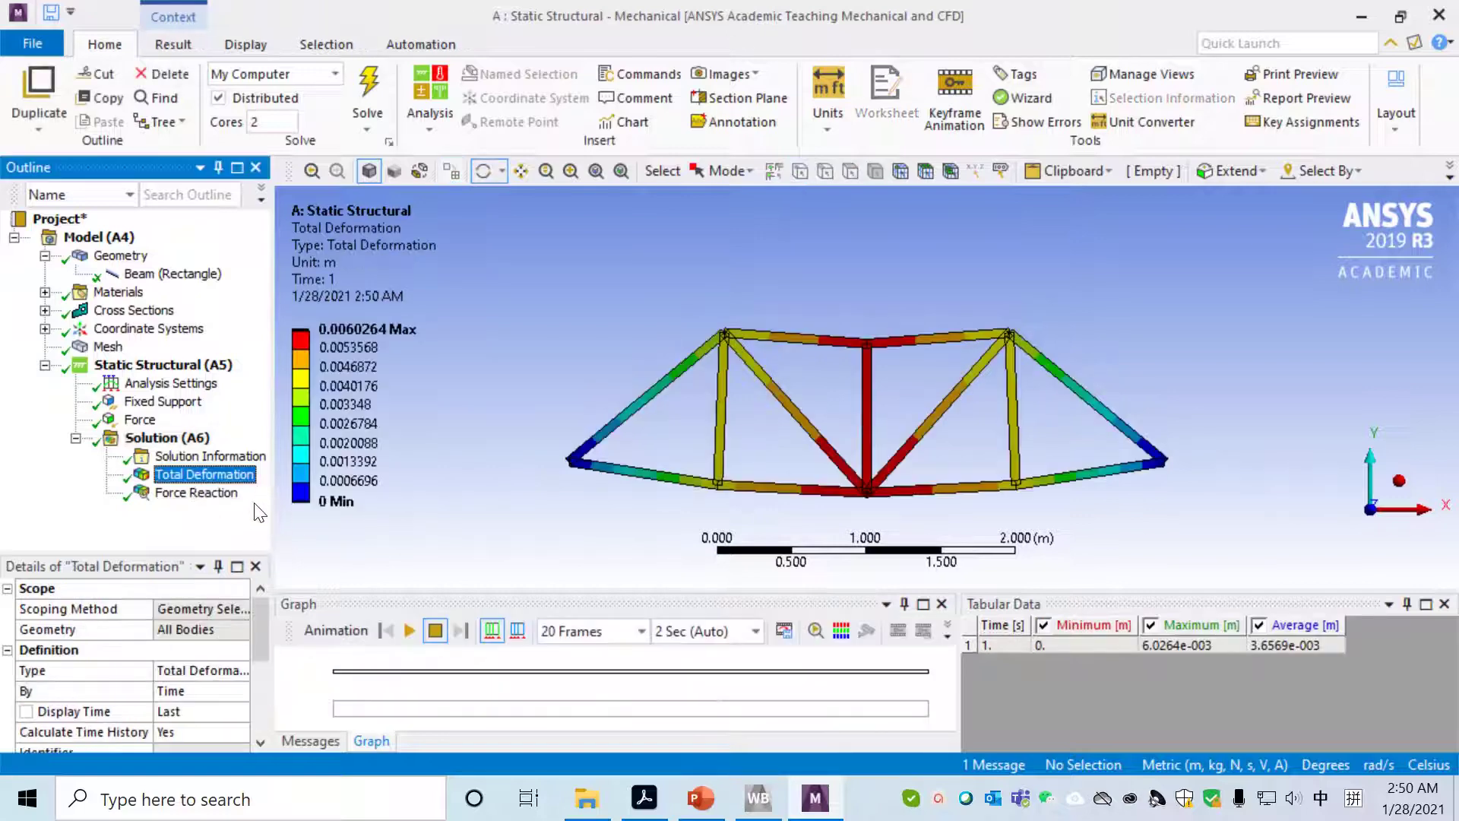
left_click(409, 630)
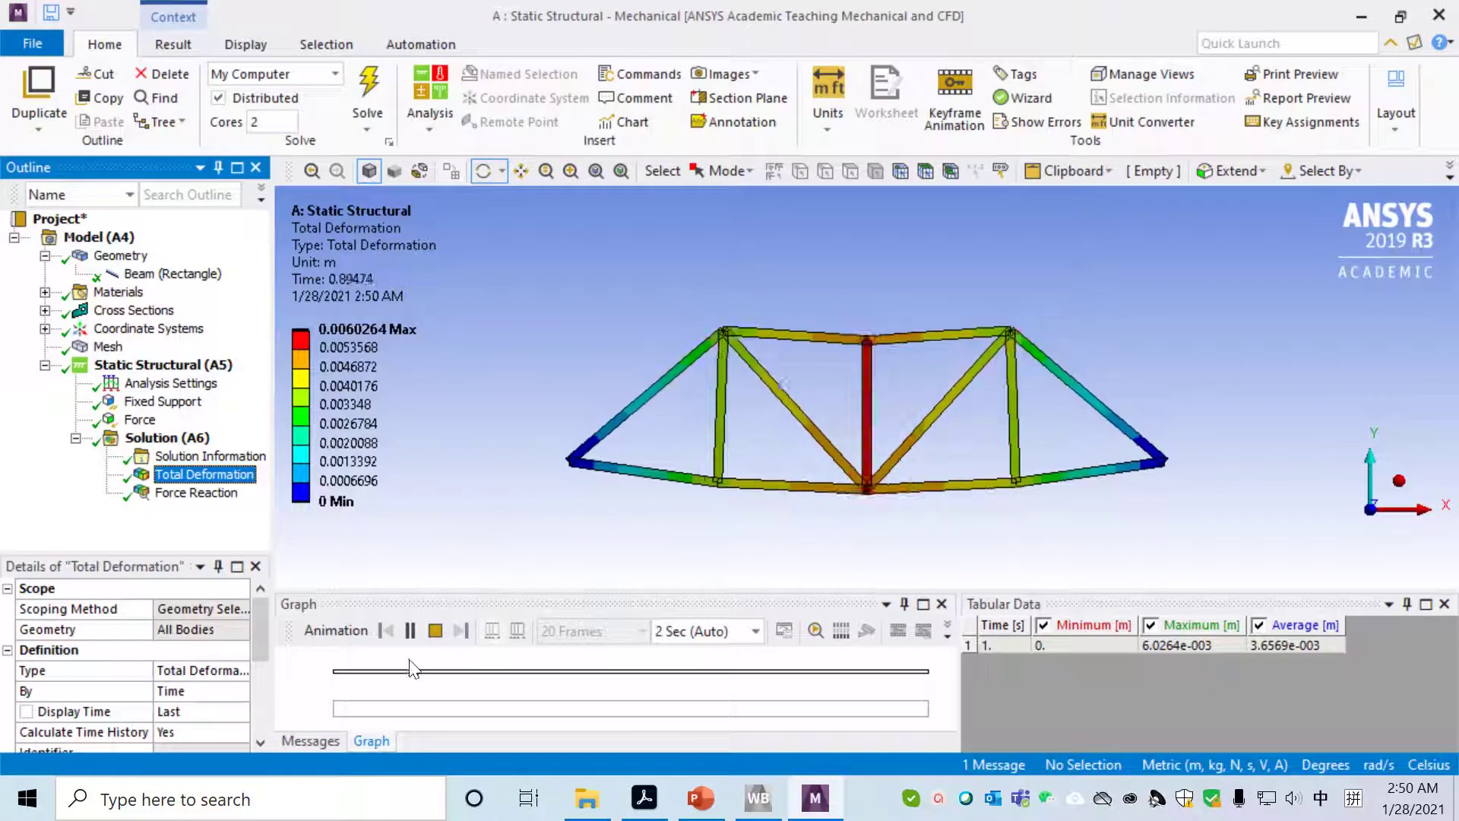
mouse_move(332, 465)
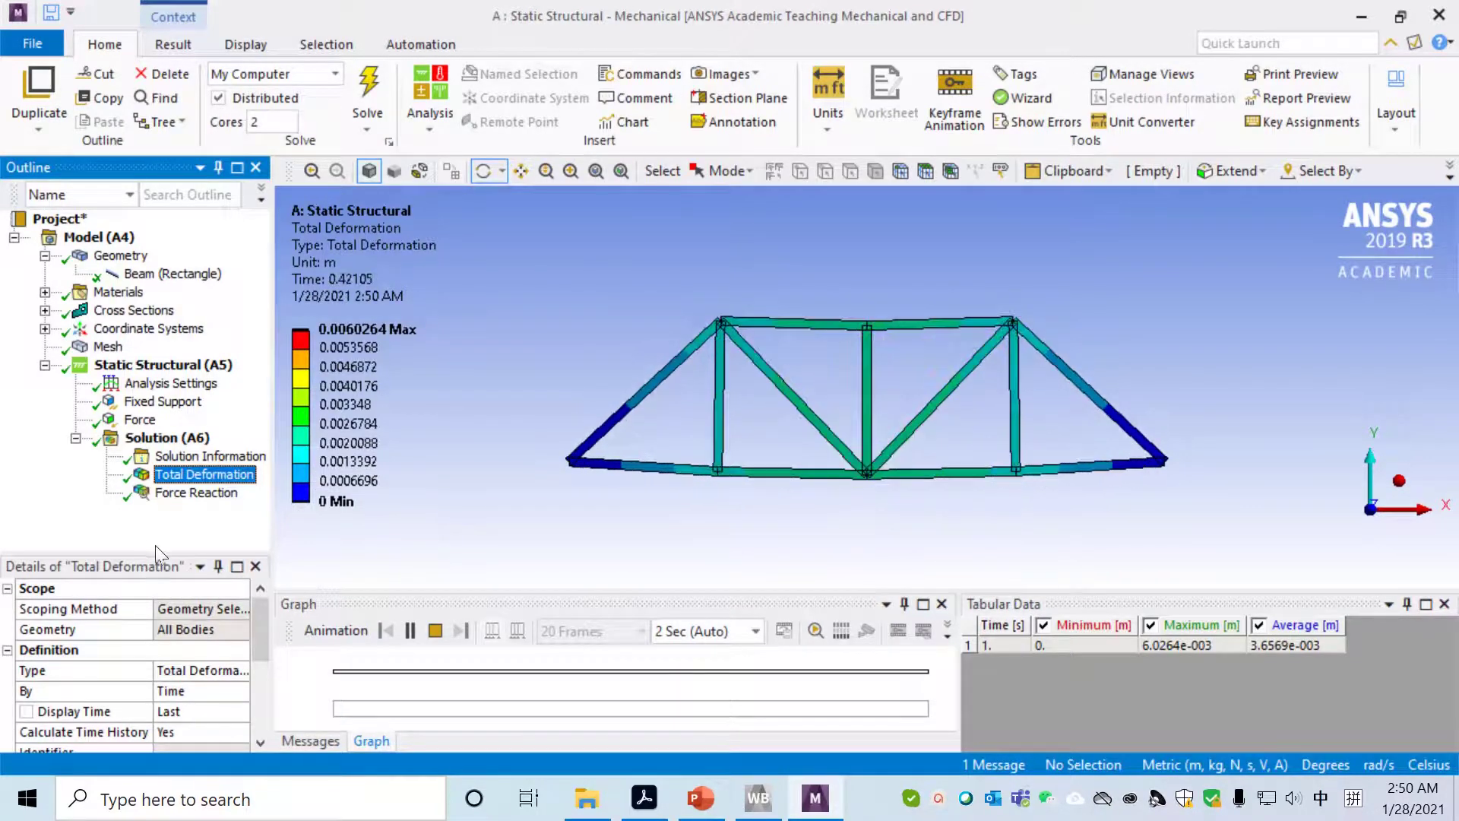
left_click(197, 493)
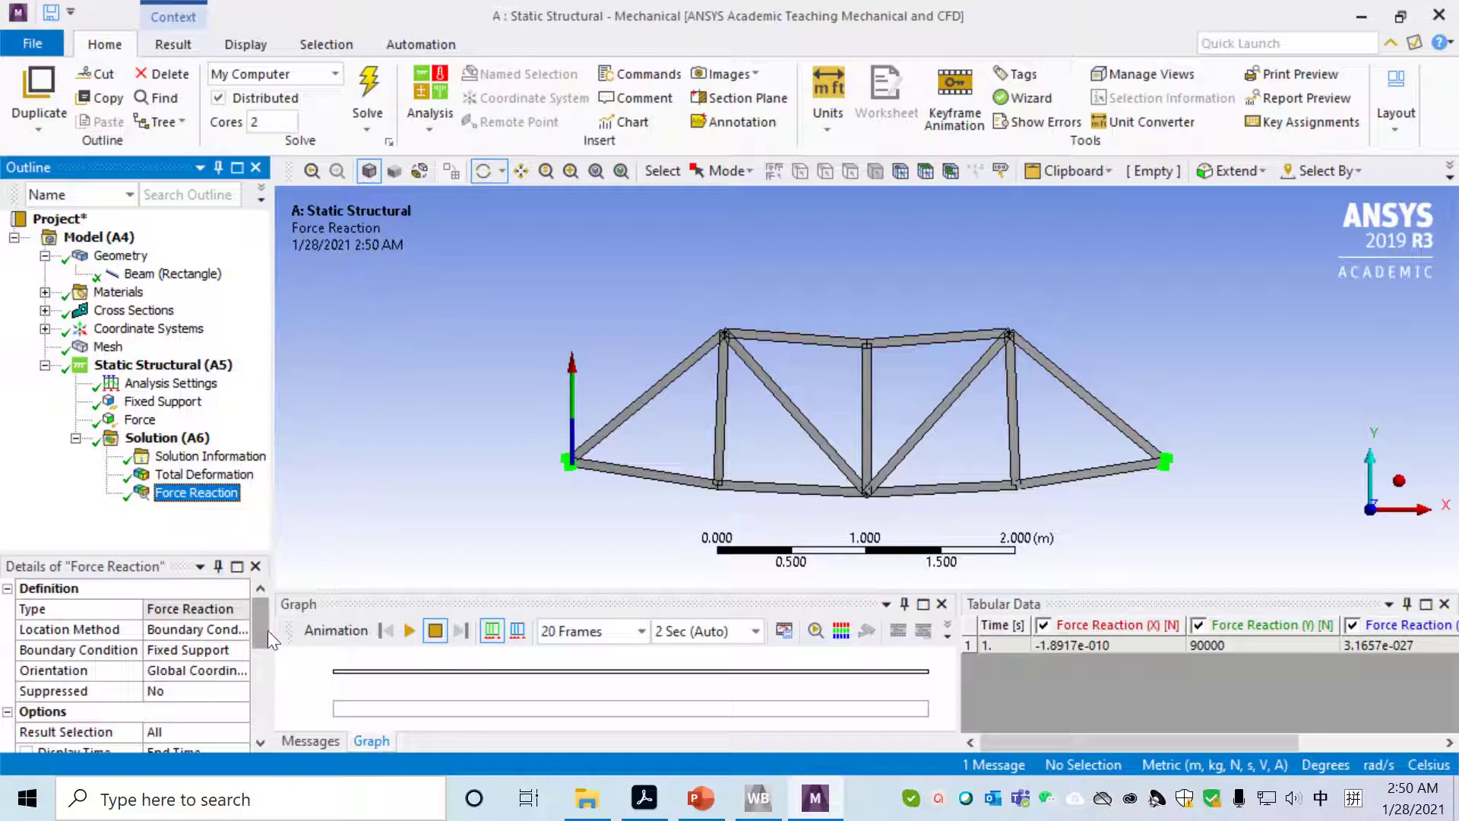
left_click_drag(261, 631, 260, 688)
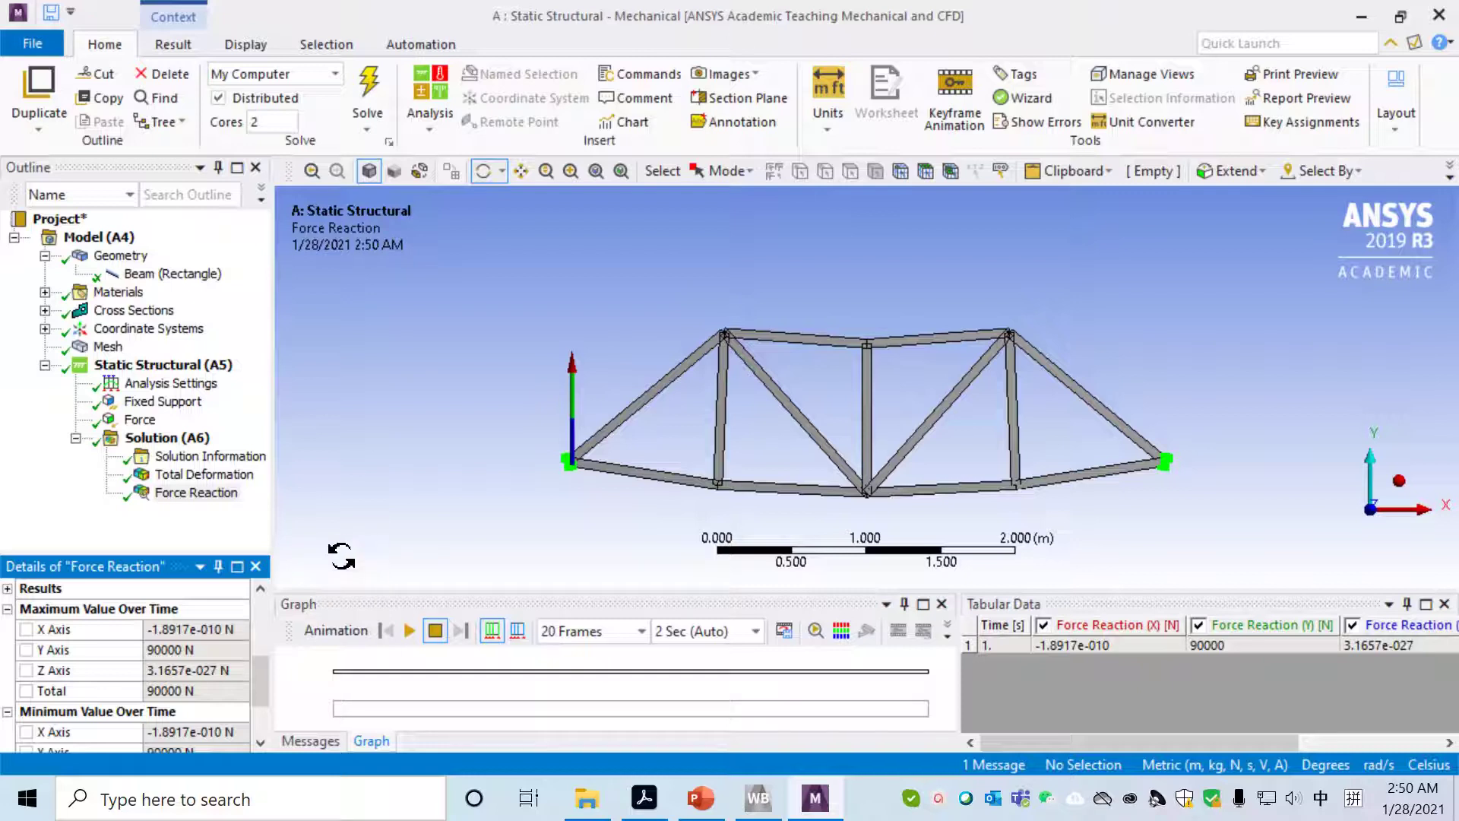
left_click(216, 477)
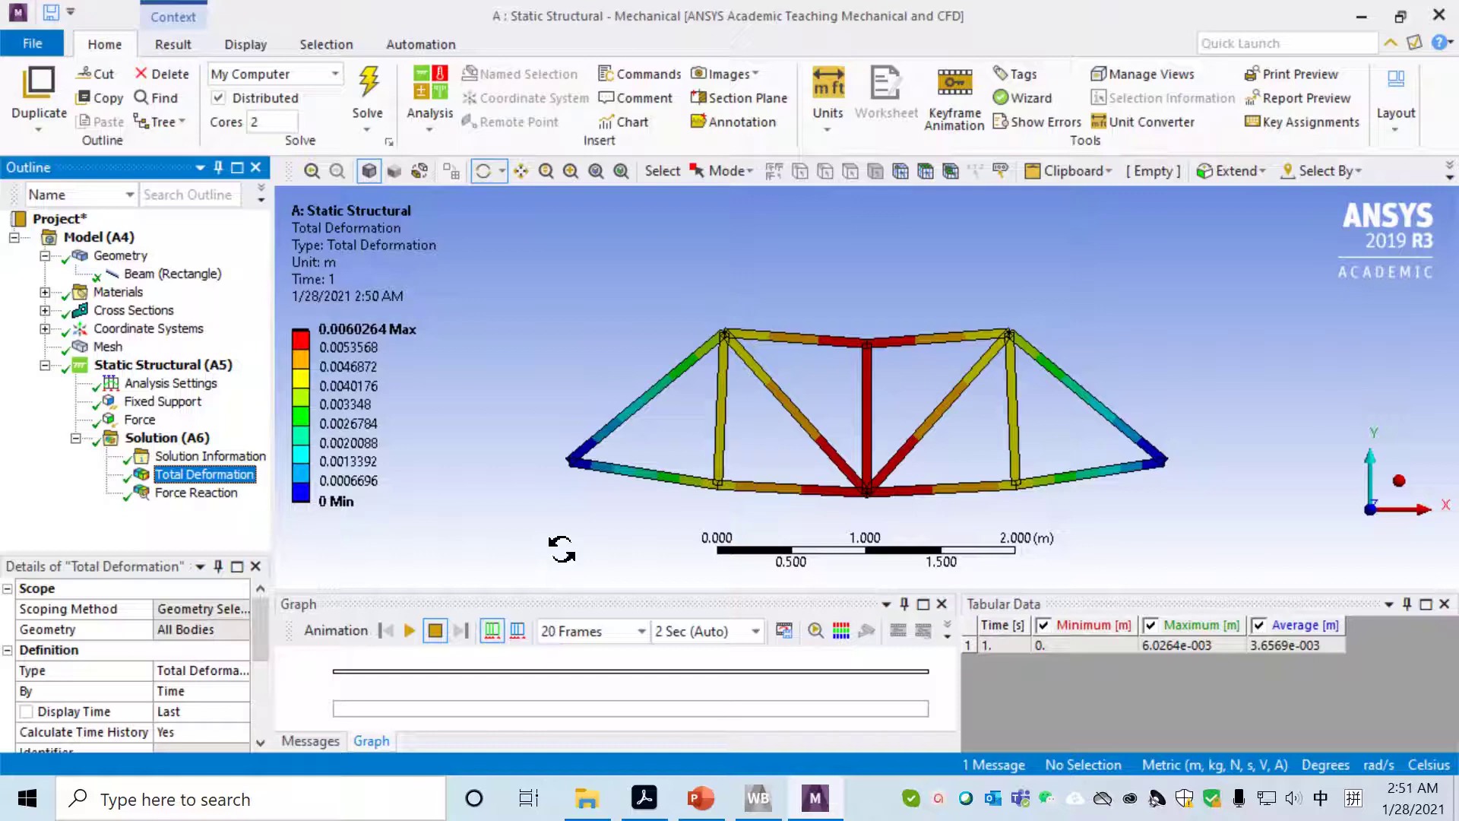
left_click(410, 630)
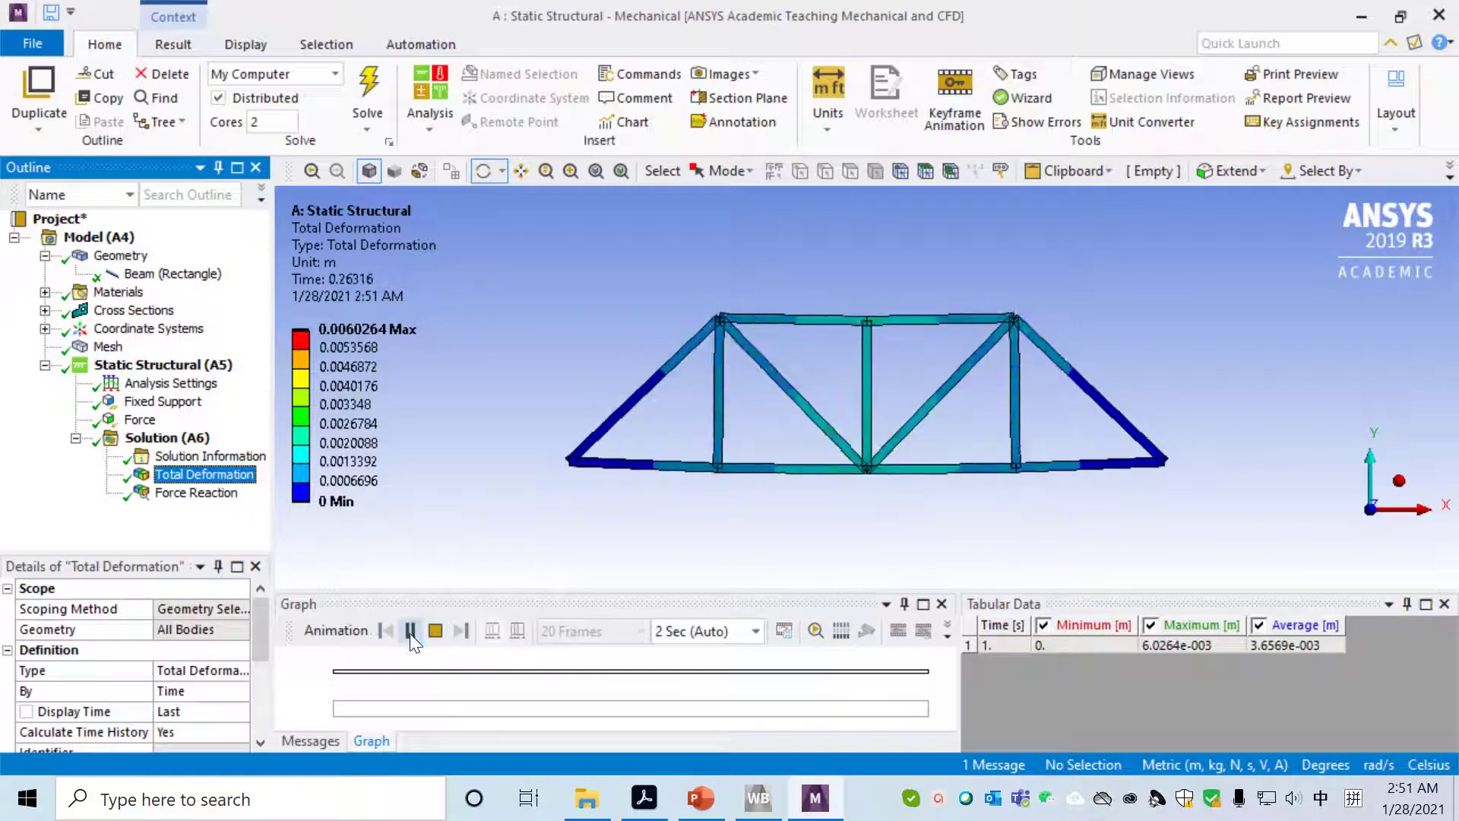